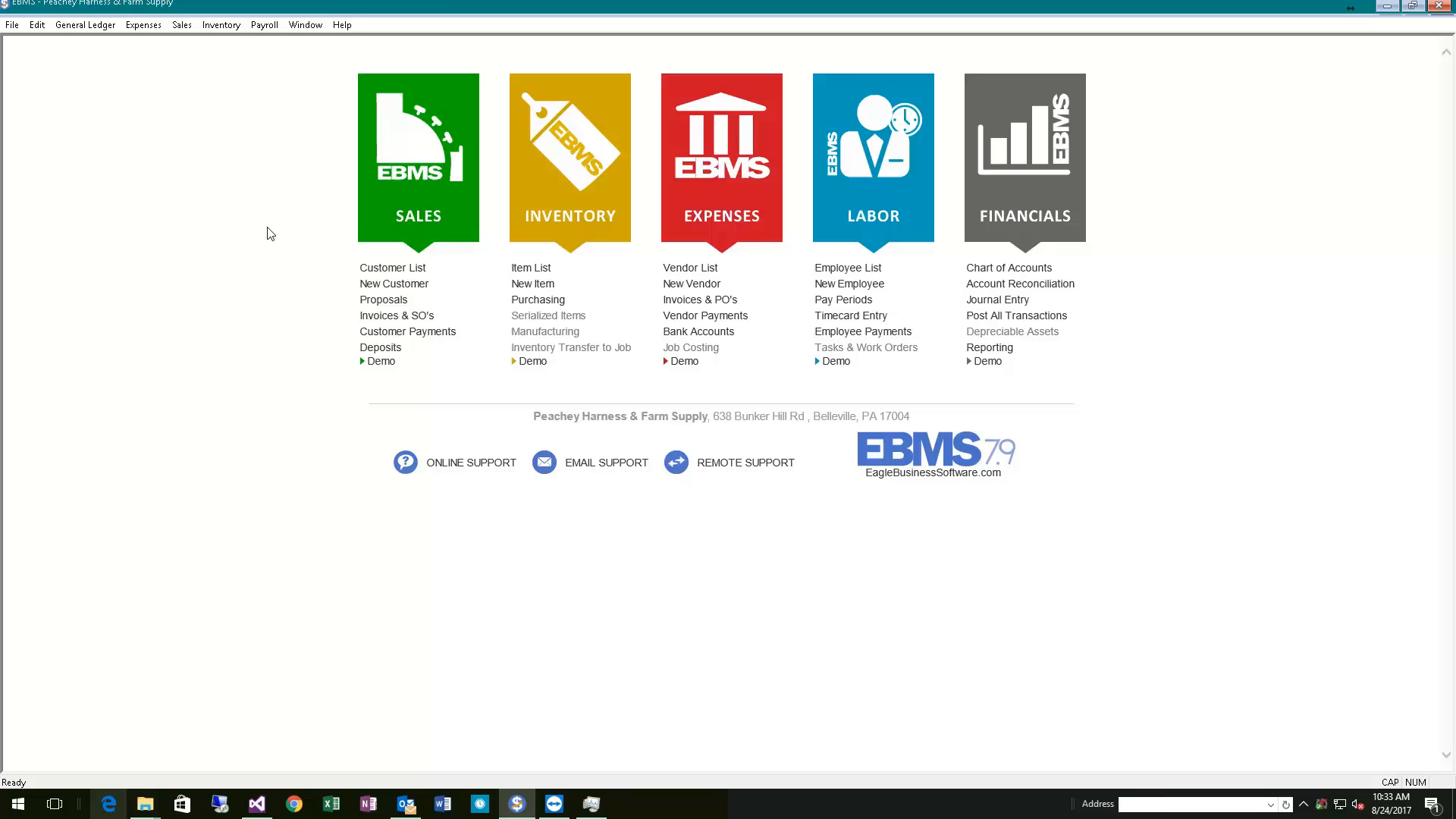
{"action": "left_click", "coordinate": [219, 27]}
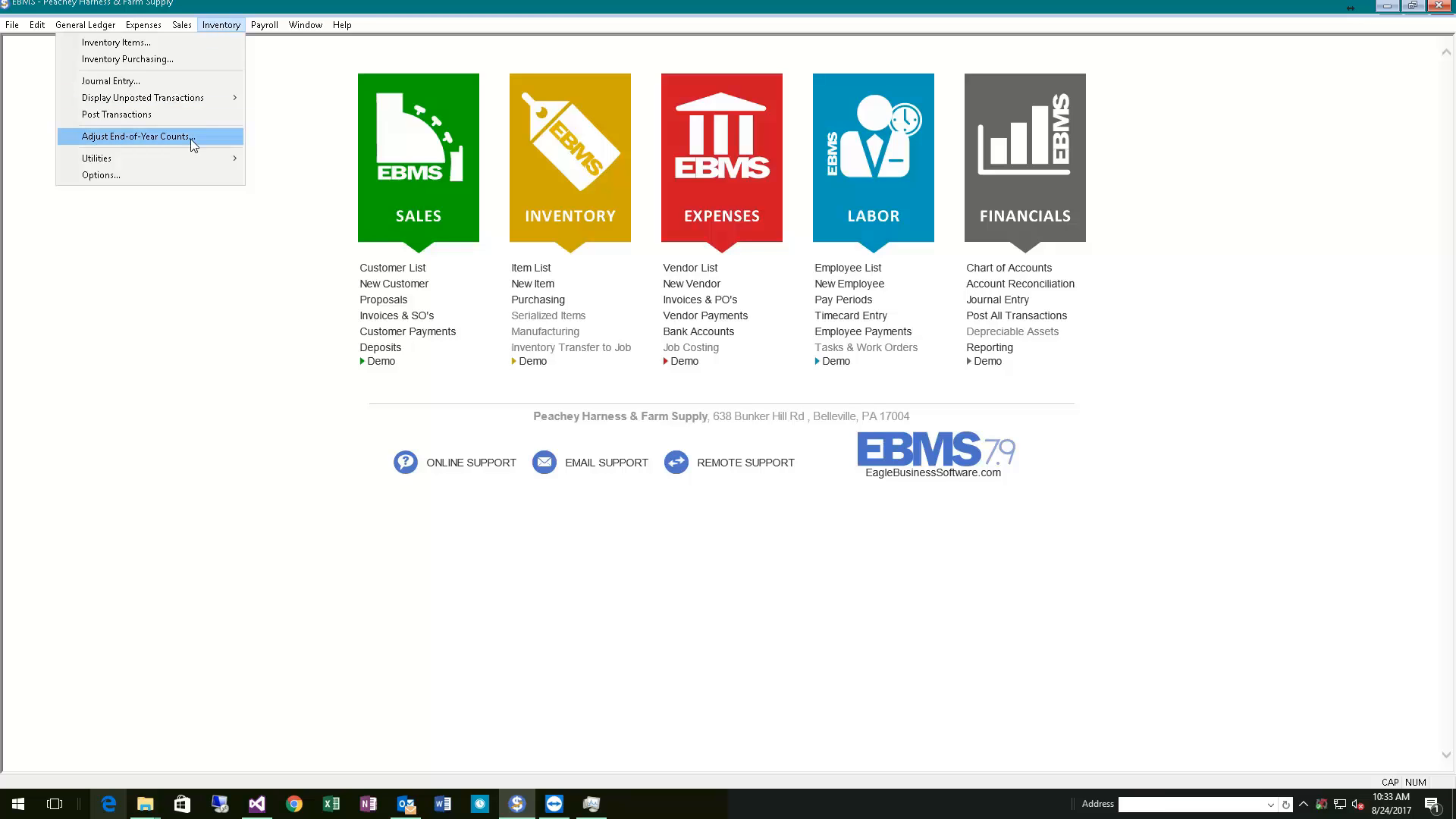
{"action": "left_click", "coordinate": [174, 323]}
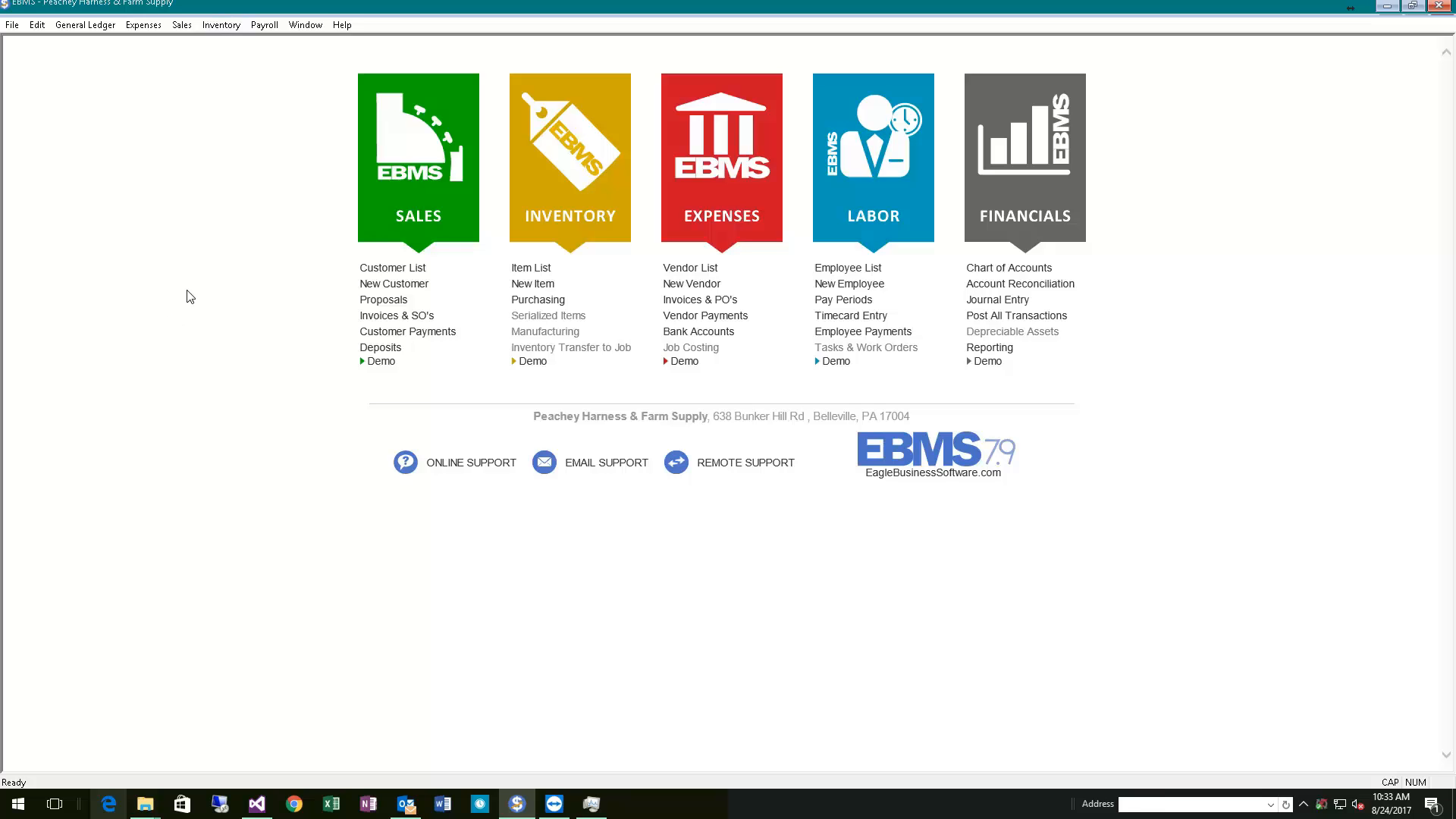
Show the inventory item list with wider columns and open the record of the first item, EASY1509-9.
{"action": "left_click", "coordinate": [565, 283]}
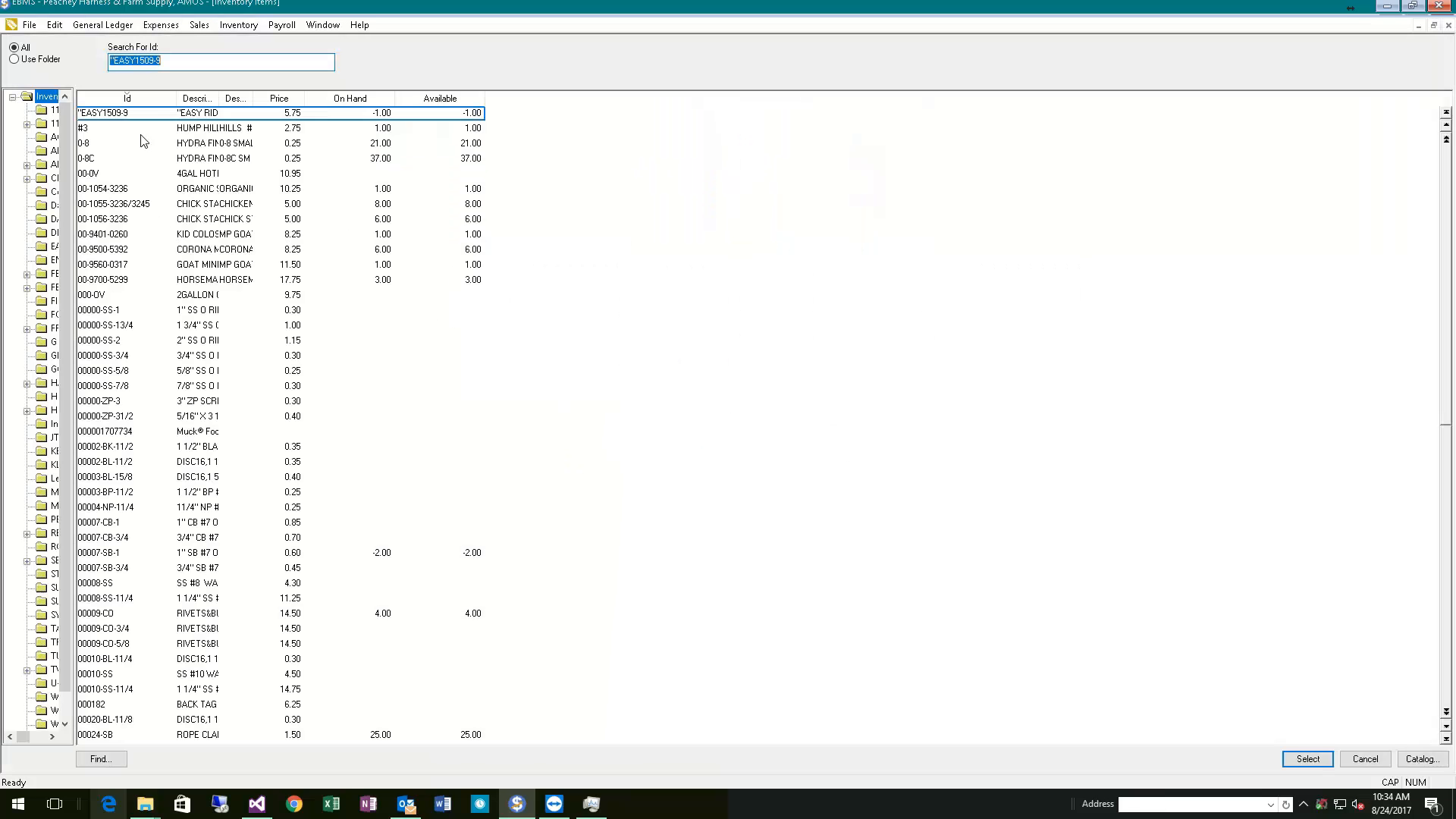
{"action": "left_click_drag", "start_coordinate": [176, 101], "coordinate": [530, 99]}
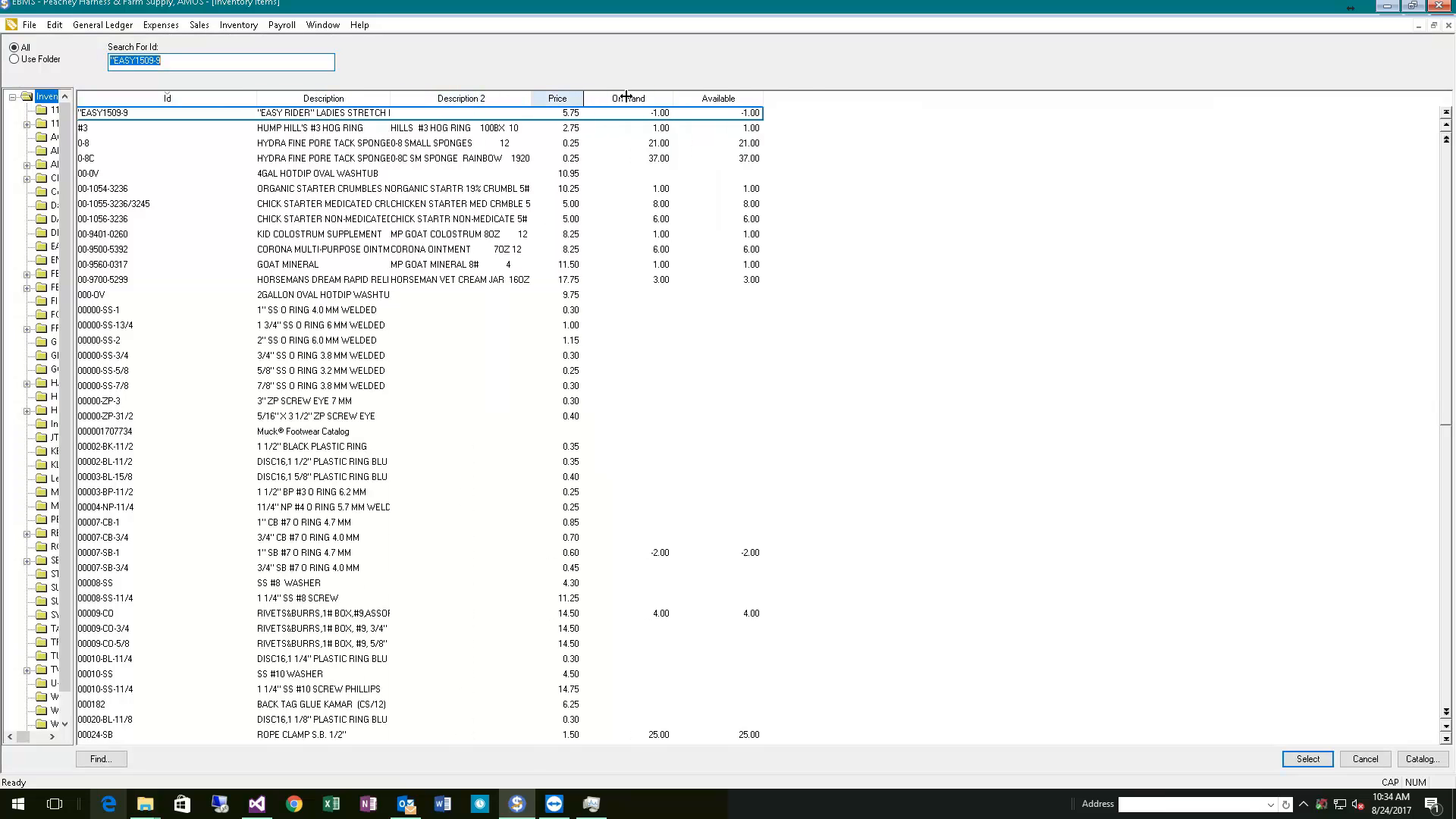
{"action": "left_click", "coordinate": [618, 114]}
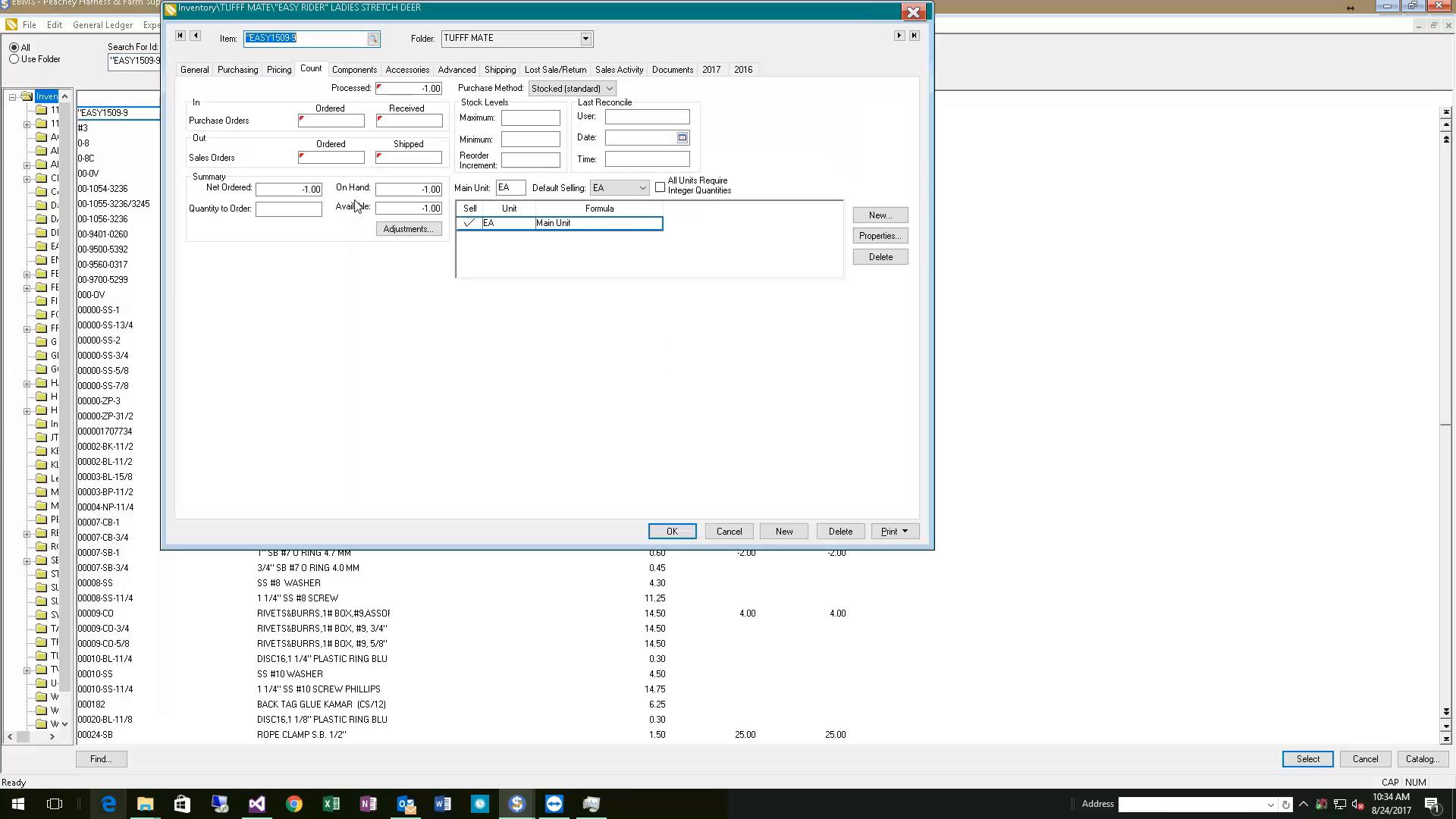
Adjust the item's on-hand count to 0 with the date 07/31/2017, and close the item record.
{"action": "left_click", "coordinate": [416, 232]}
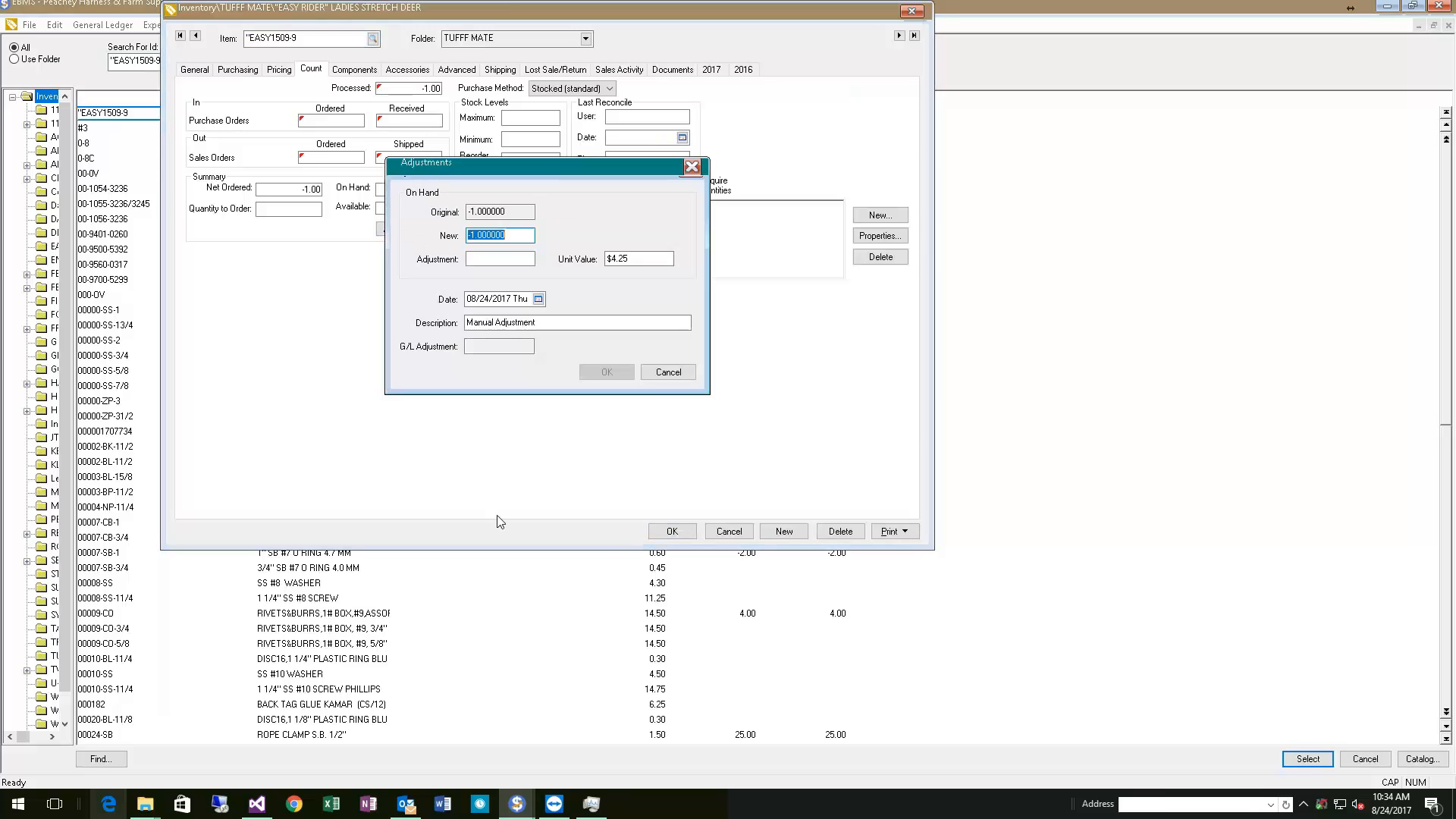
{"action": "type", "text": "0"}
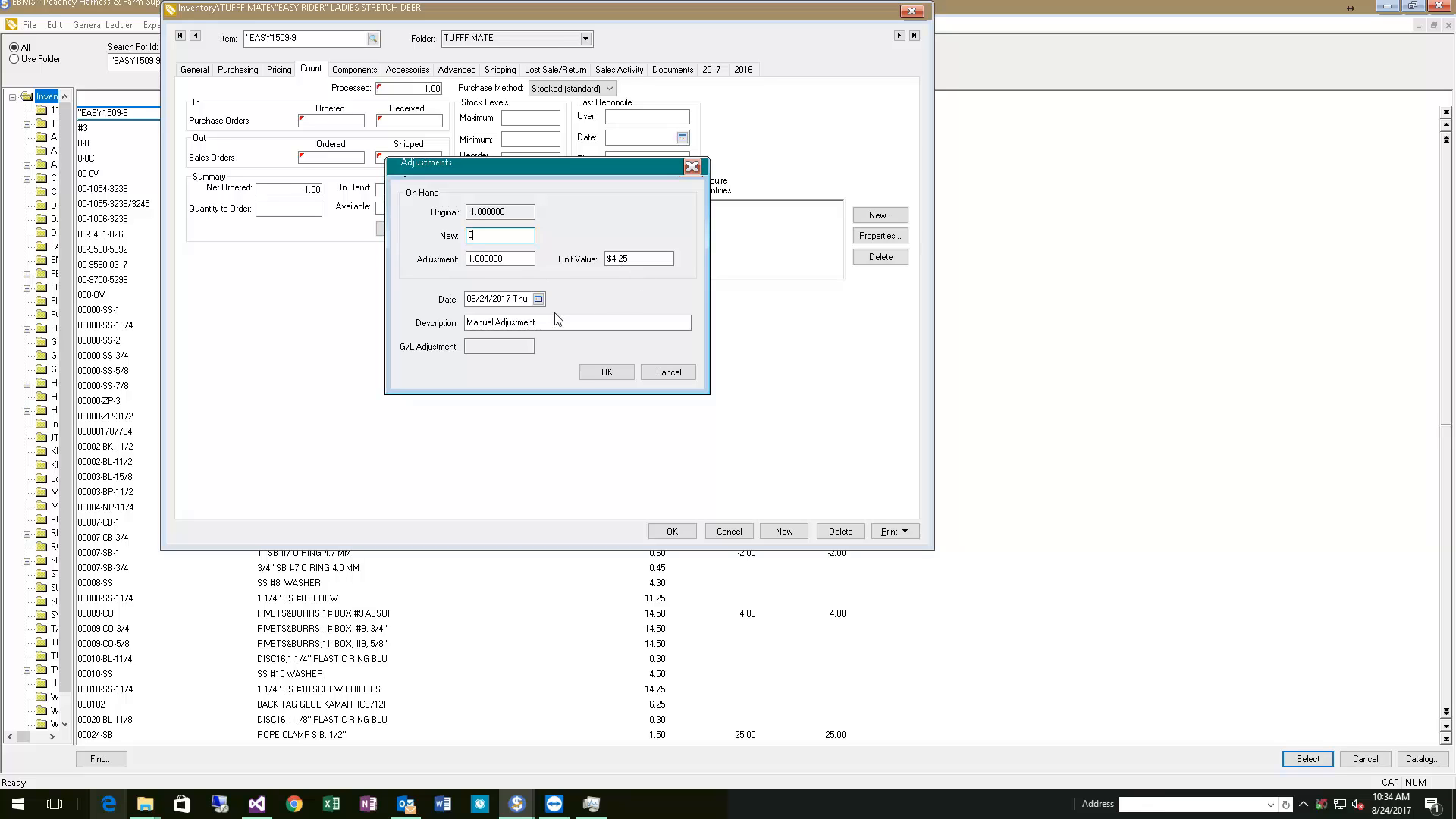
{"action": "left_click", "coordinate": [538, 299]}
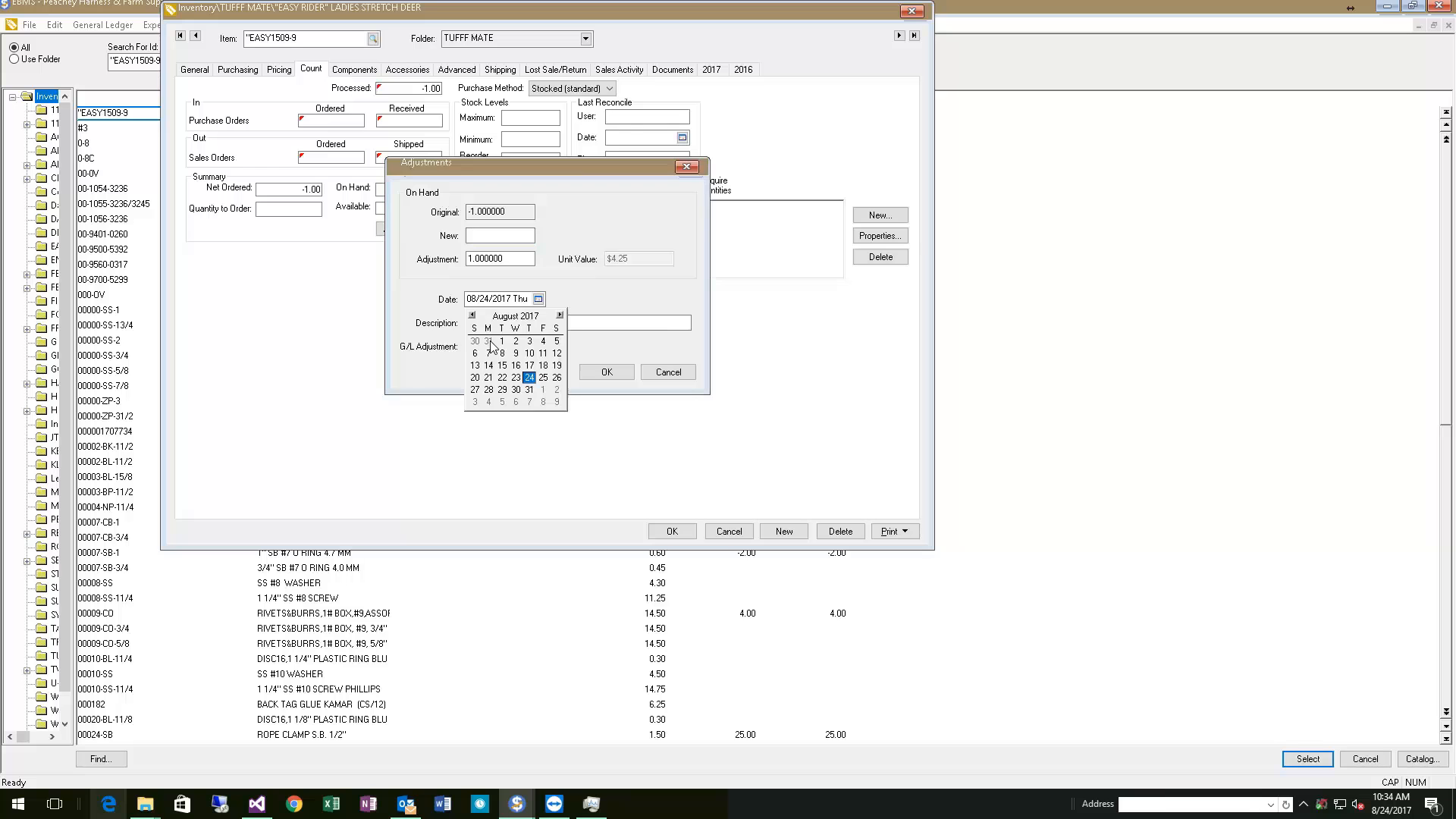
{"action": "left_click", "coordinate": [489, 342]}
{"action": "left_click", "coordinate": [608, 374]}
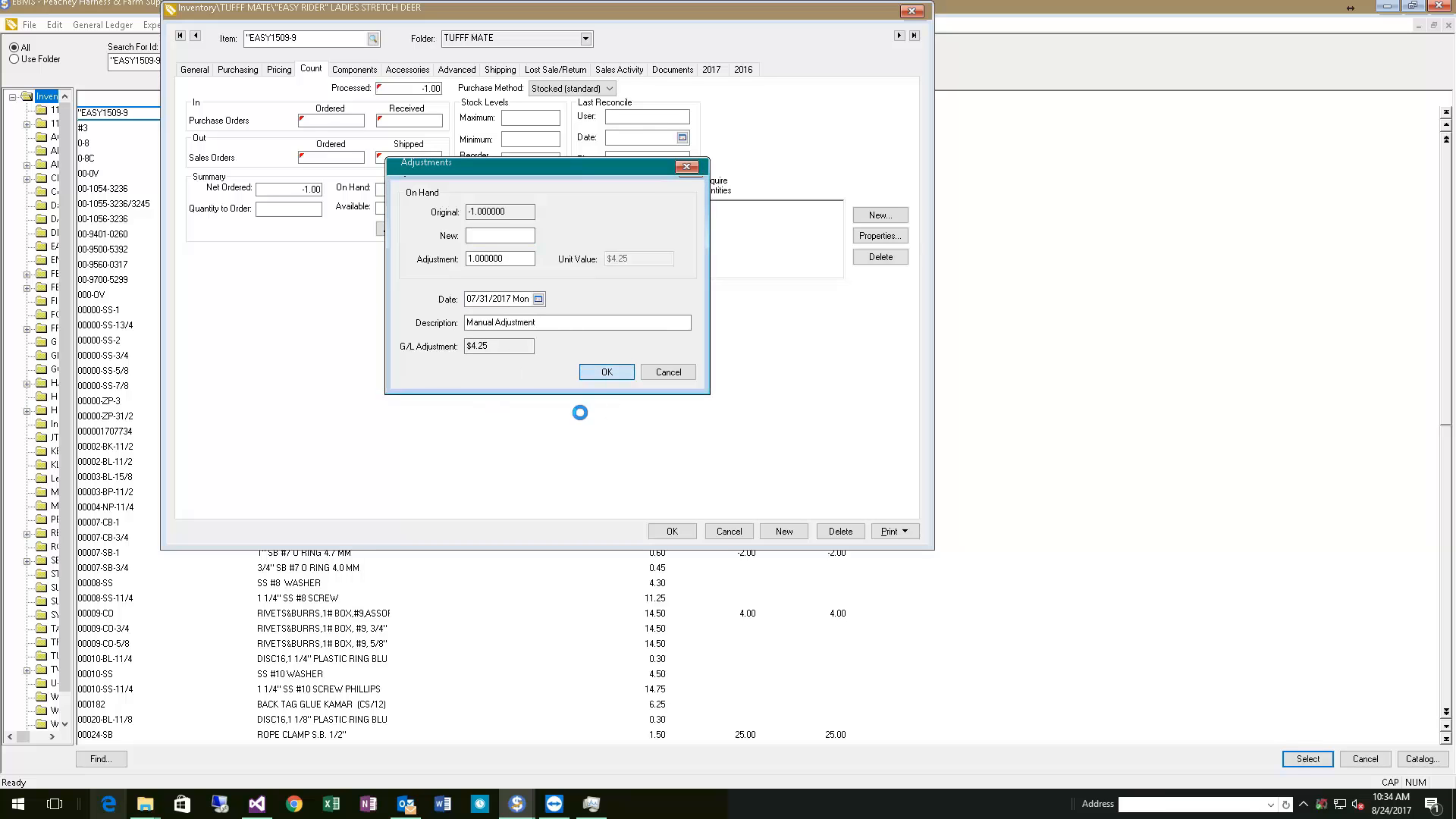
{"action": "left_click", "coordinate": [607, 372]}
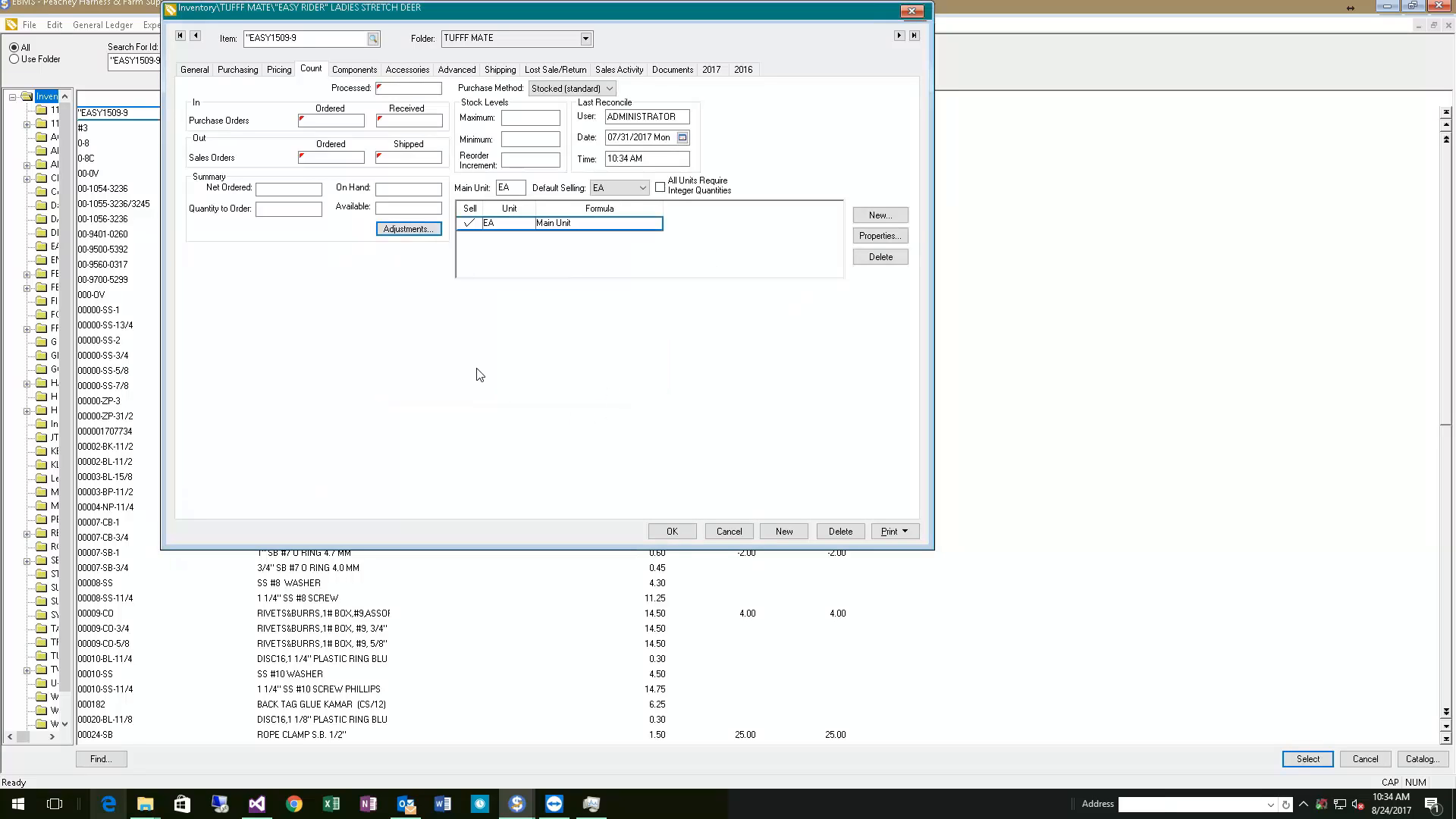
{"action": "key", "text": "Escape"}
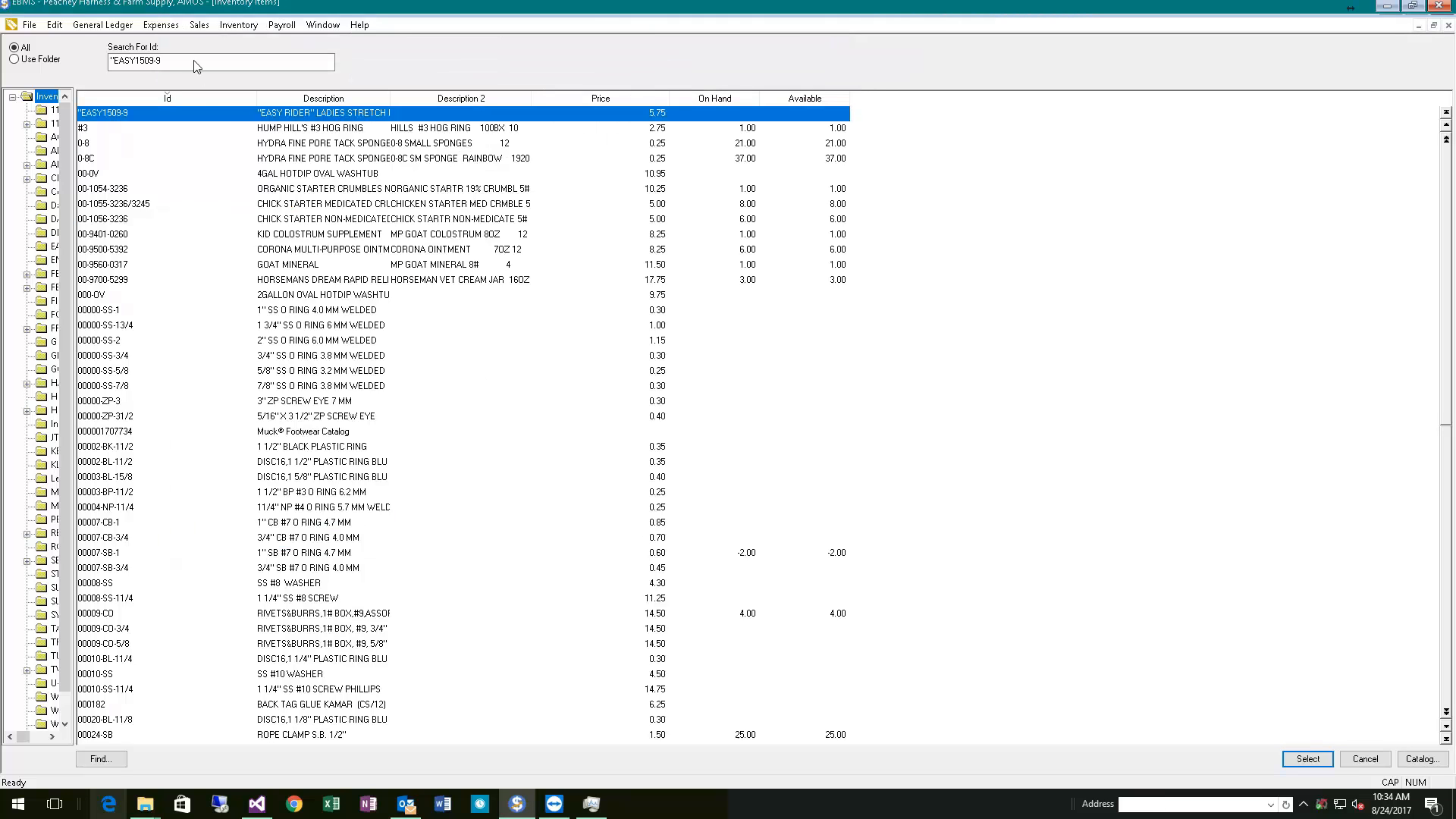
Open the inventory's end-of-year count adjustment using the control code 2017.
{"action": "left_click", "coordinate": [238, 27]}
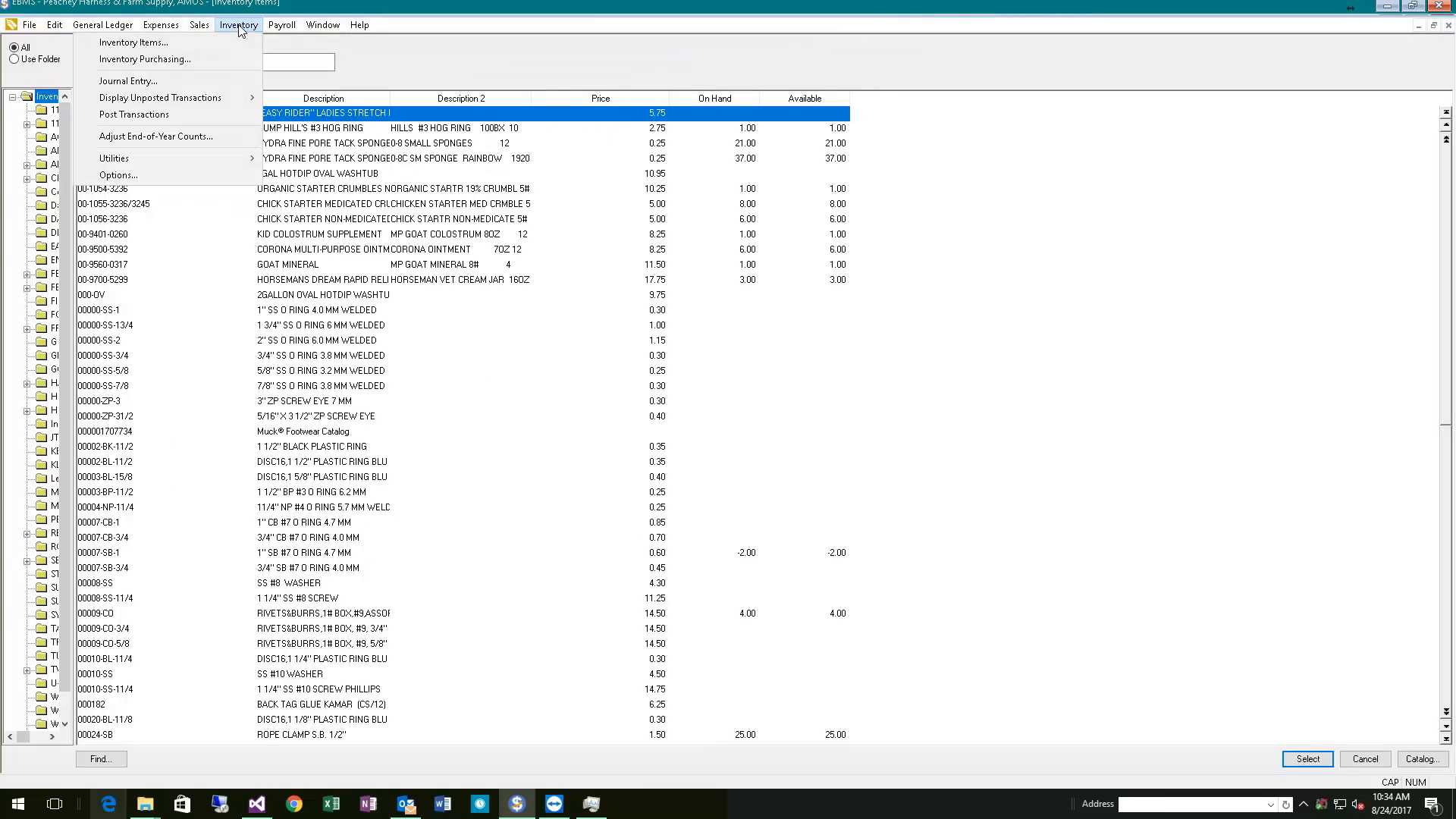
{"action": "left_click", "coordinate": [179, 139]}
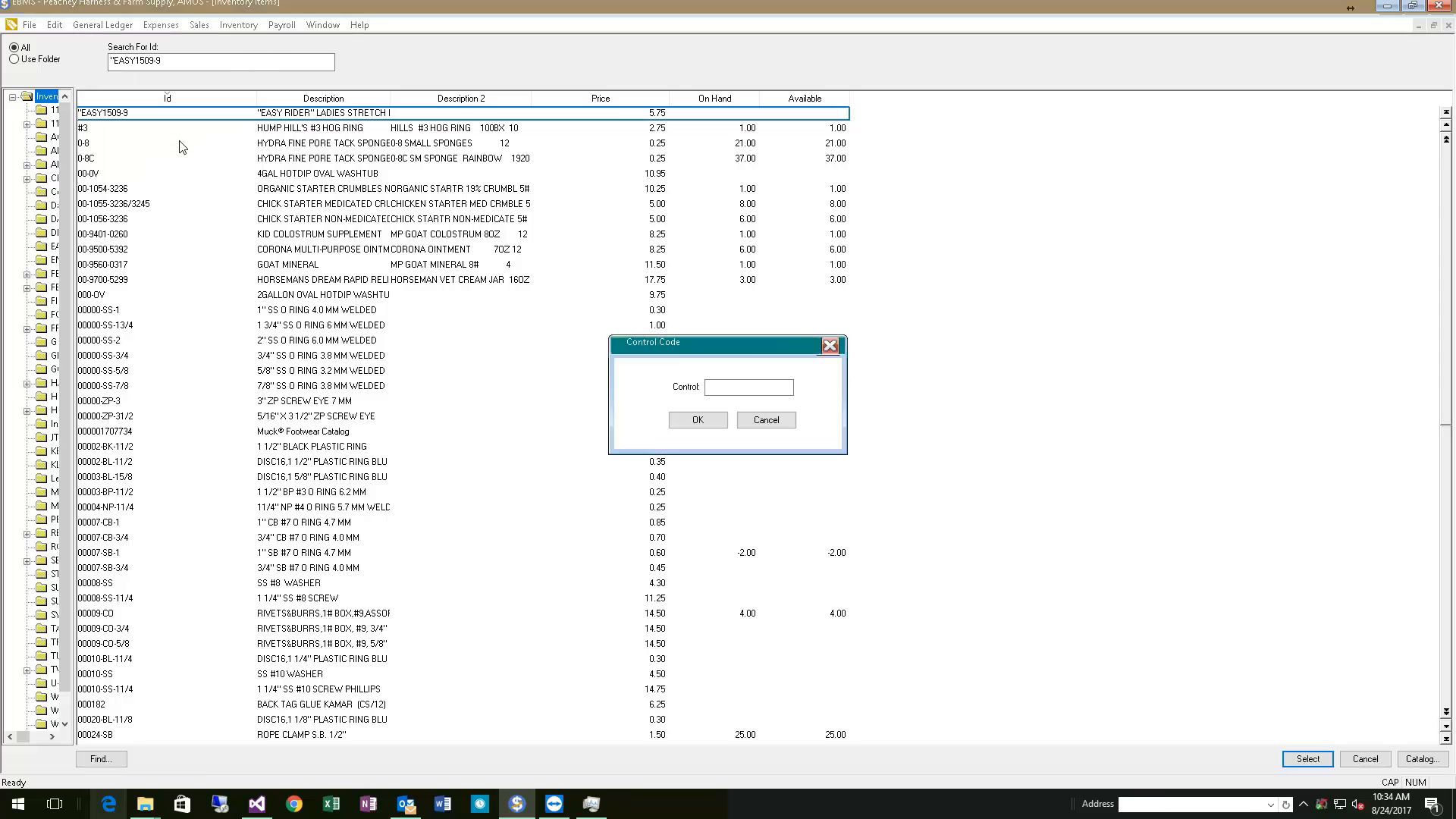
{"action": "left_click_drag", "start_coordinate": [719, 355], "coordinate": [543, 259]}
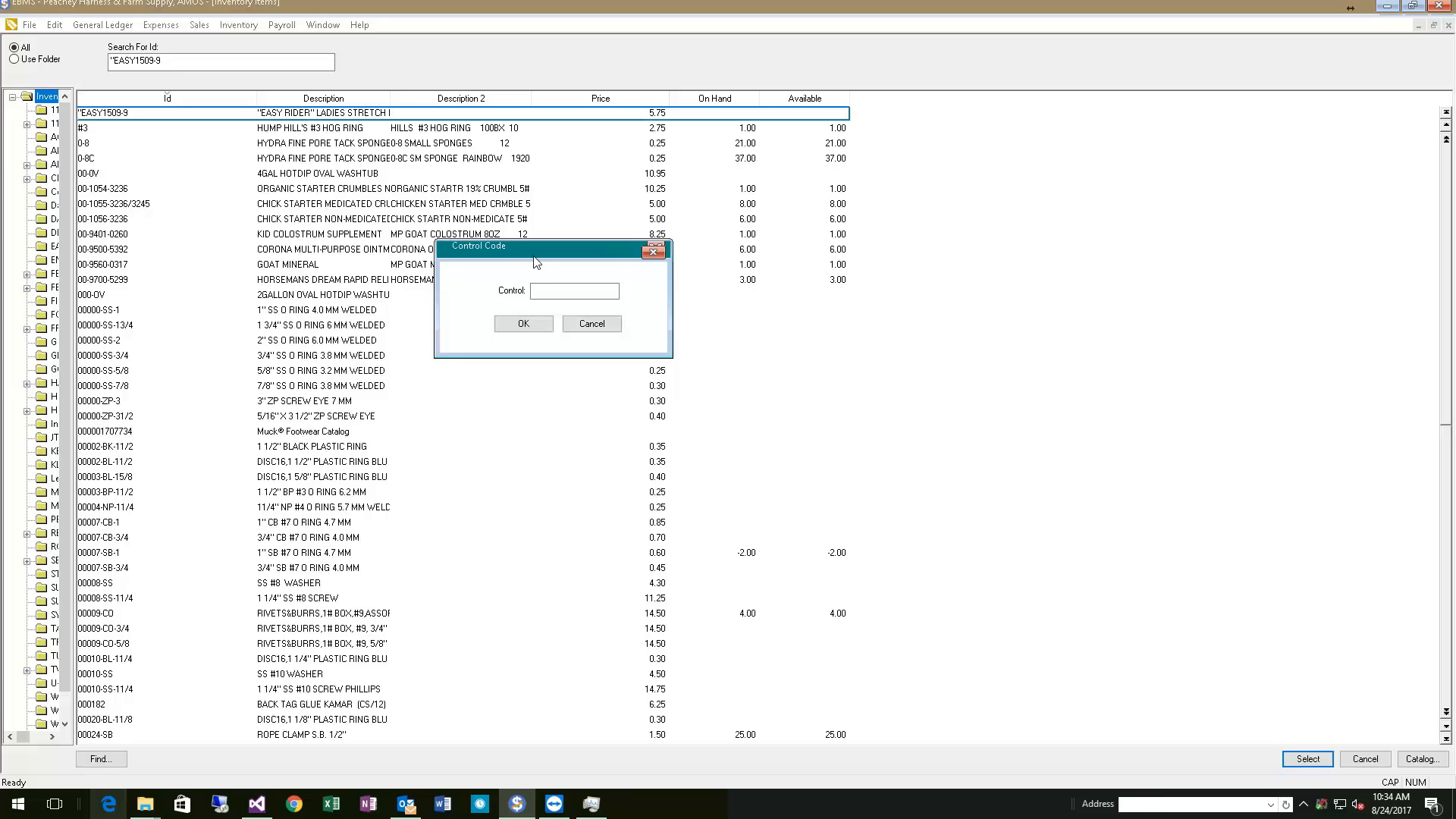
{"action": "left_click", "coordinate": [550, 294]}
{"action": "left_click", "coordinate": [523, 324]}
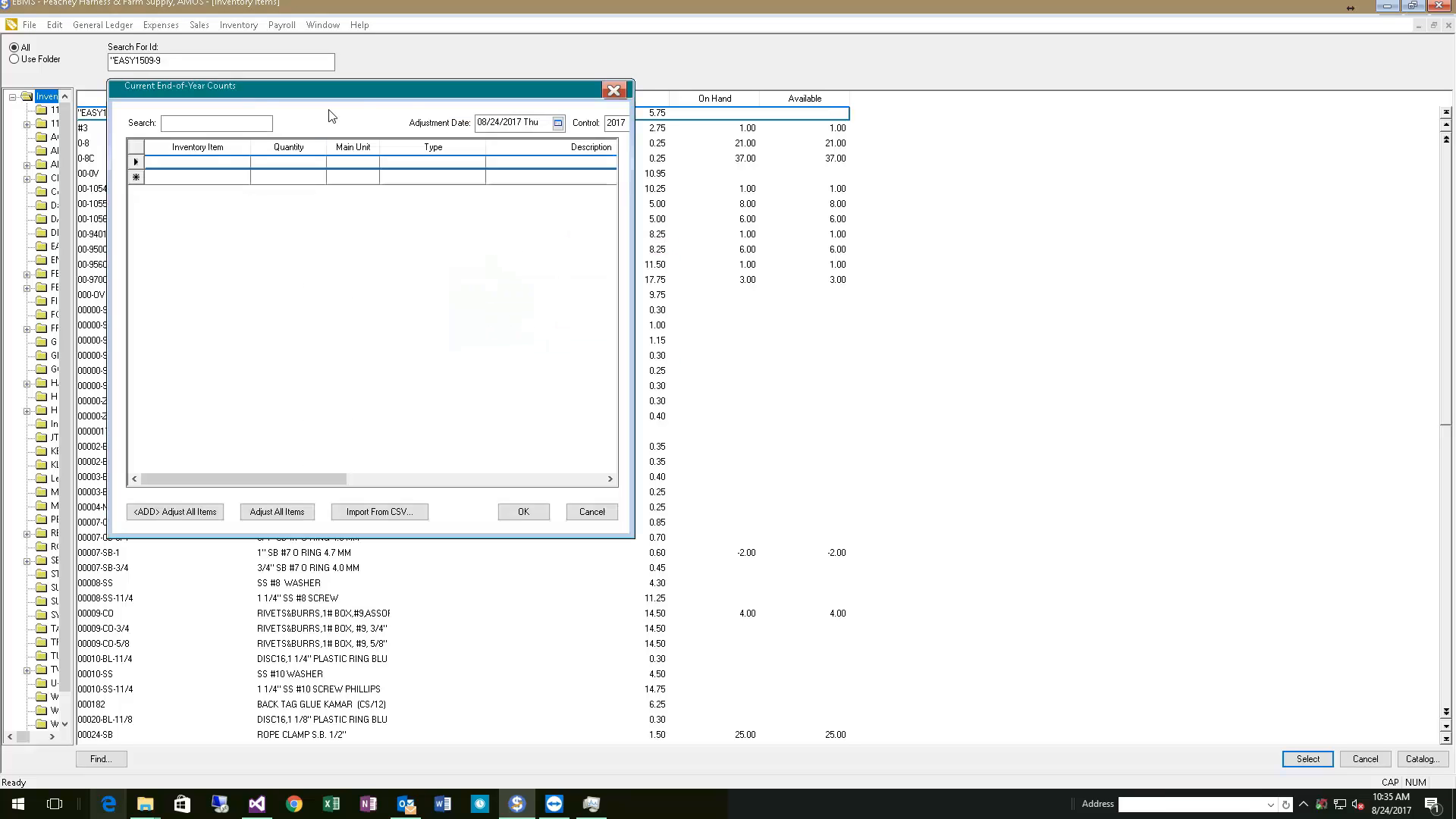
Widen the end-of-year counts window to show all columns and set the adjustment date to 07/31/2017.
{"action": "left_click_drag", "start_coordinate": [634, 212], "coordinate": [1039, 236]}
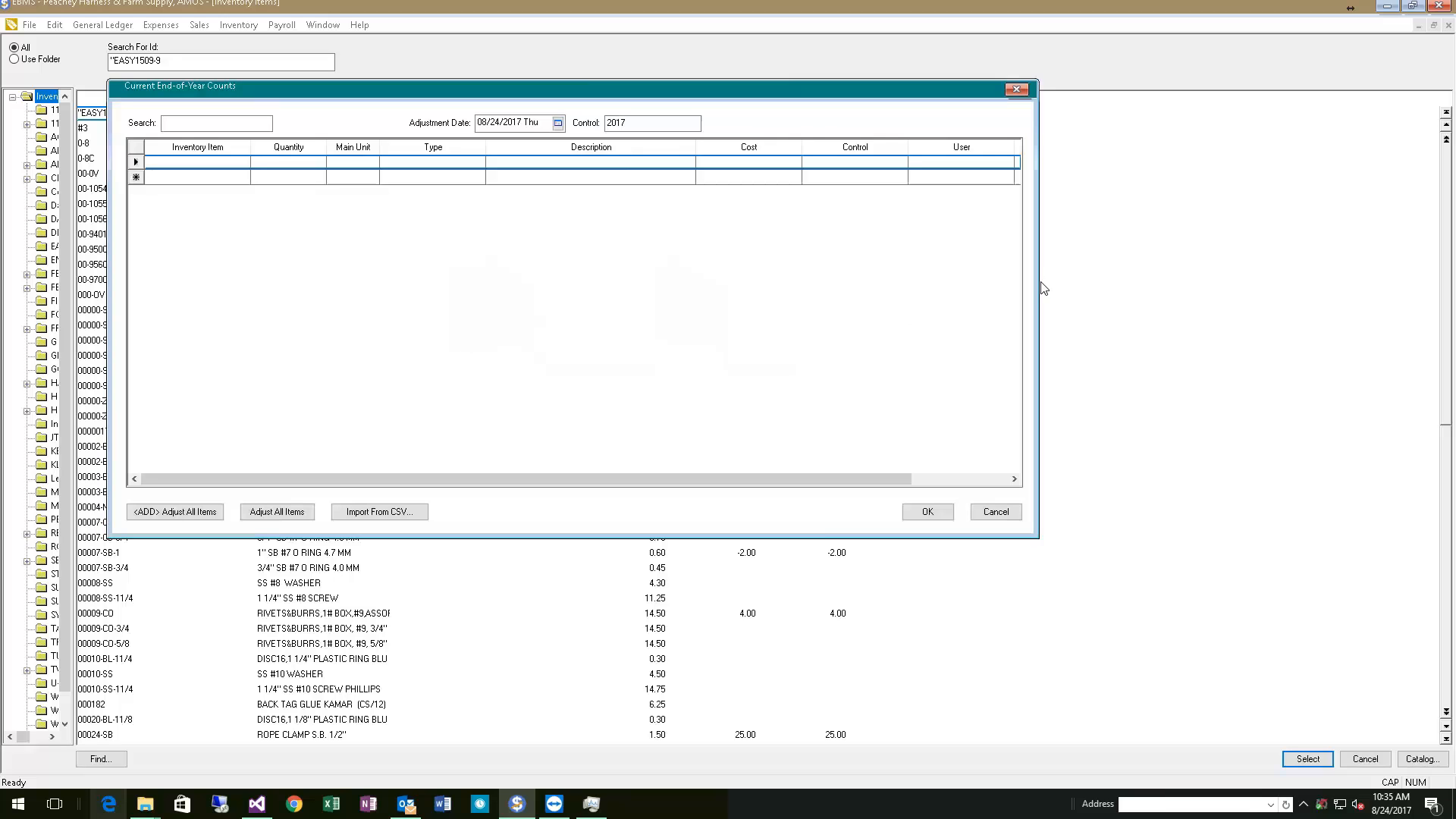
{"action": "left_click_drag", "start_coordinate": [1038, 287], "coordinate": [1209, 298]}
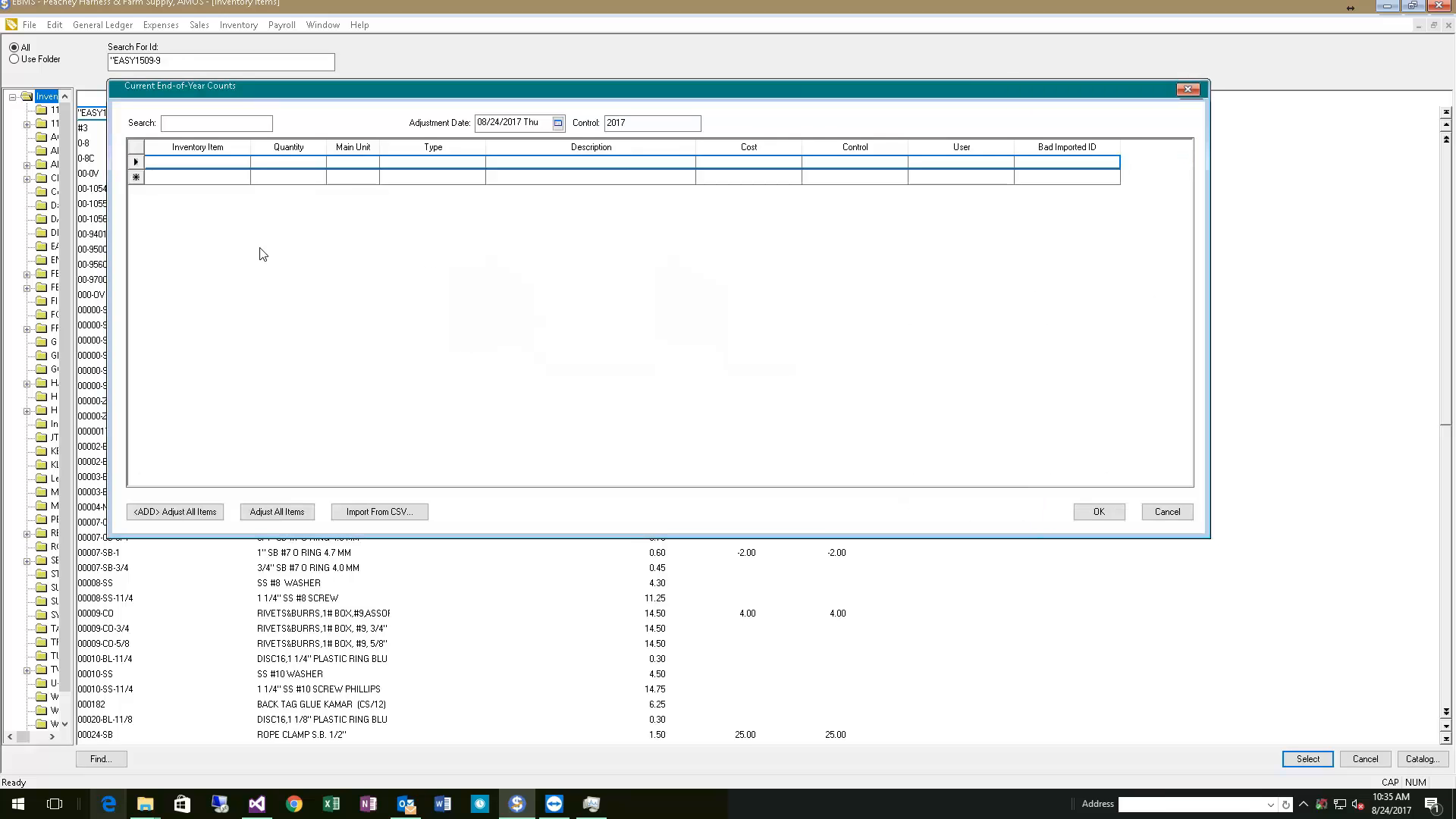
{"action": "left_click", "coordinate": [558, 122]}
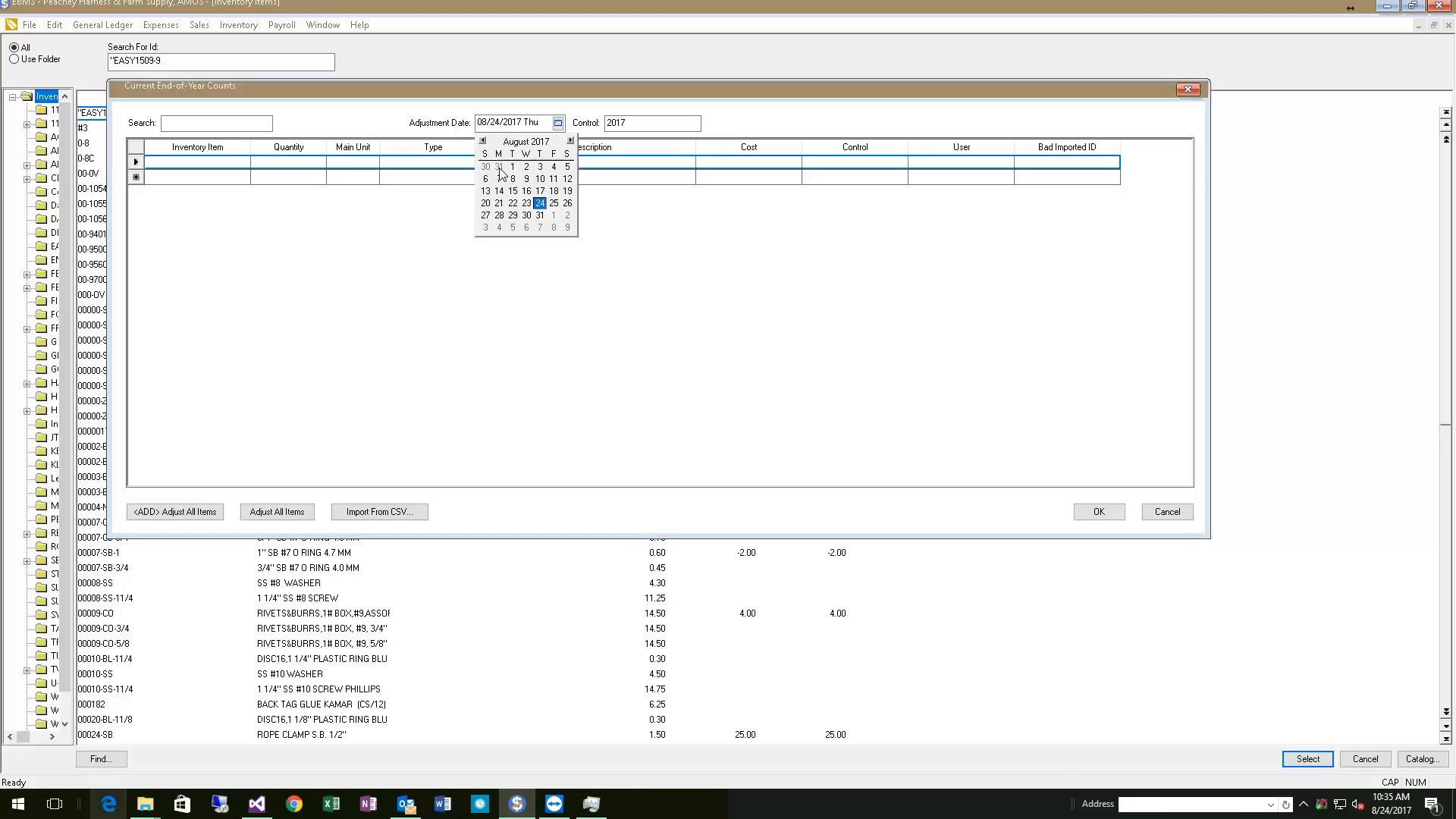
{"action": "left_click", "coordinate": [499, 167]}
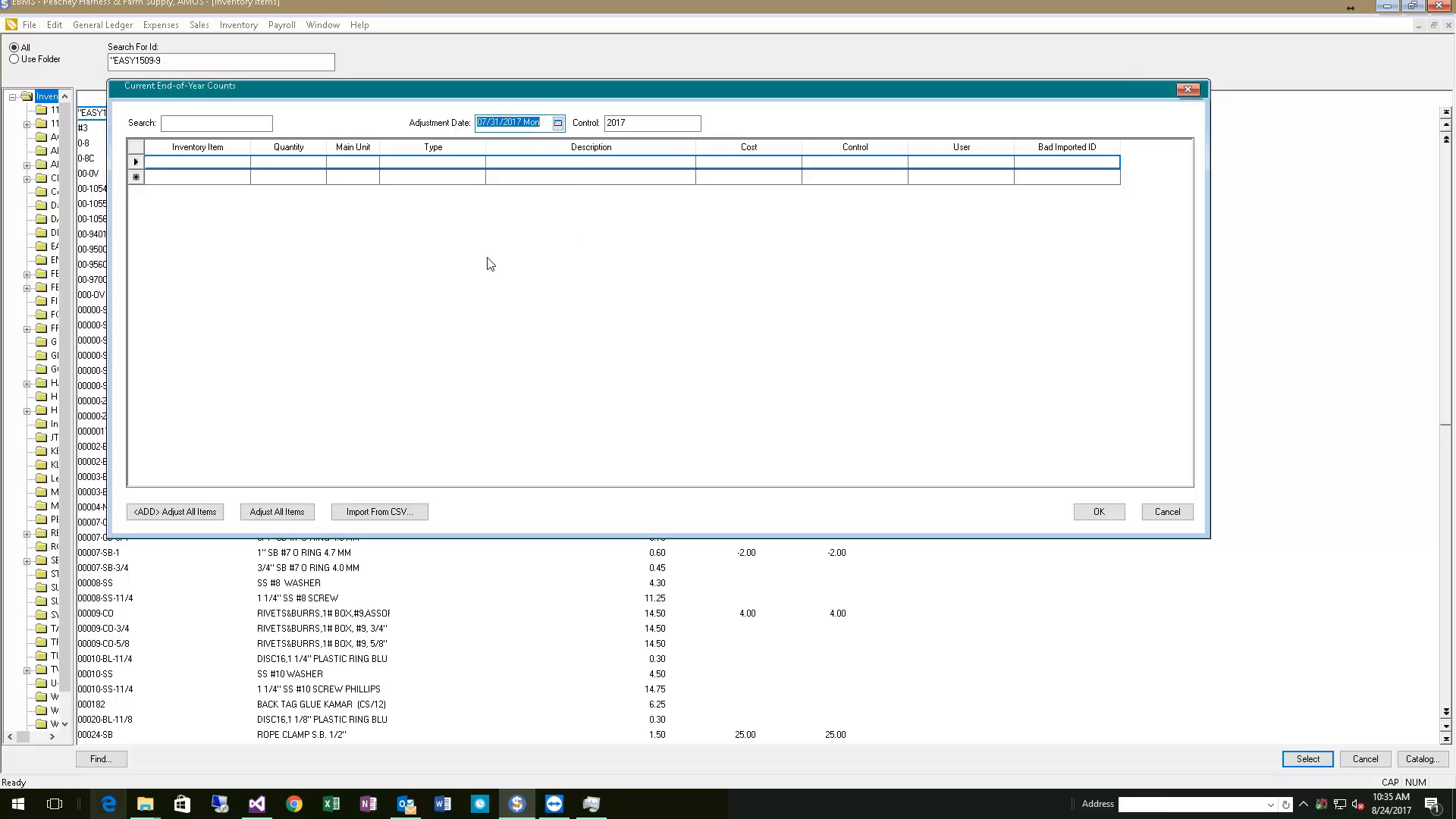
Enter an end-of-year count of 5 for inventory item #3 and save the counts.
{"action": "left_click", "coordinate": [228, 162]}
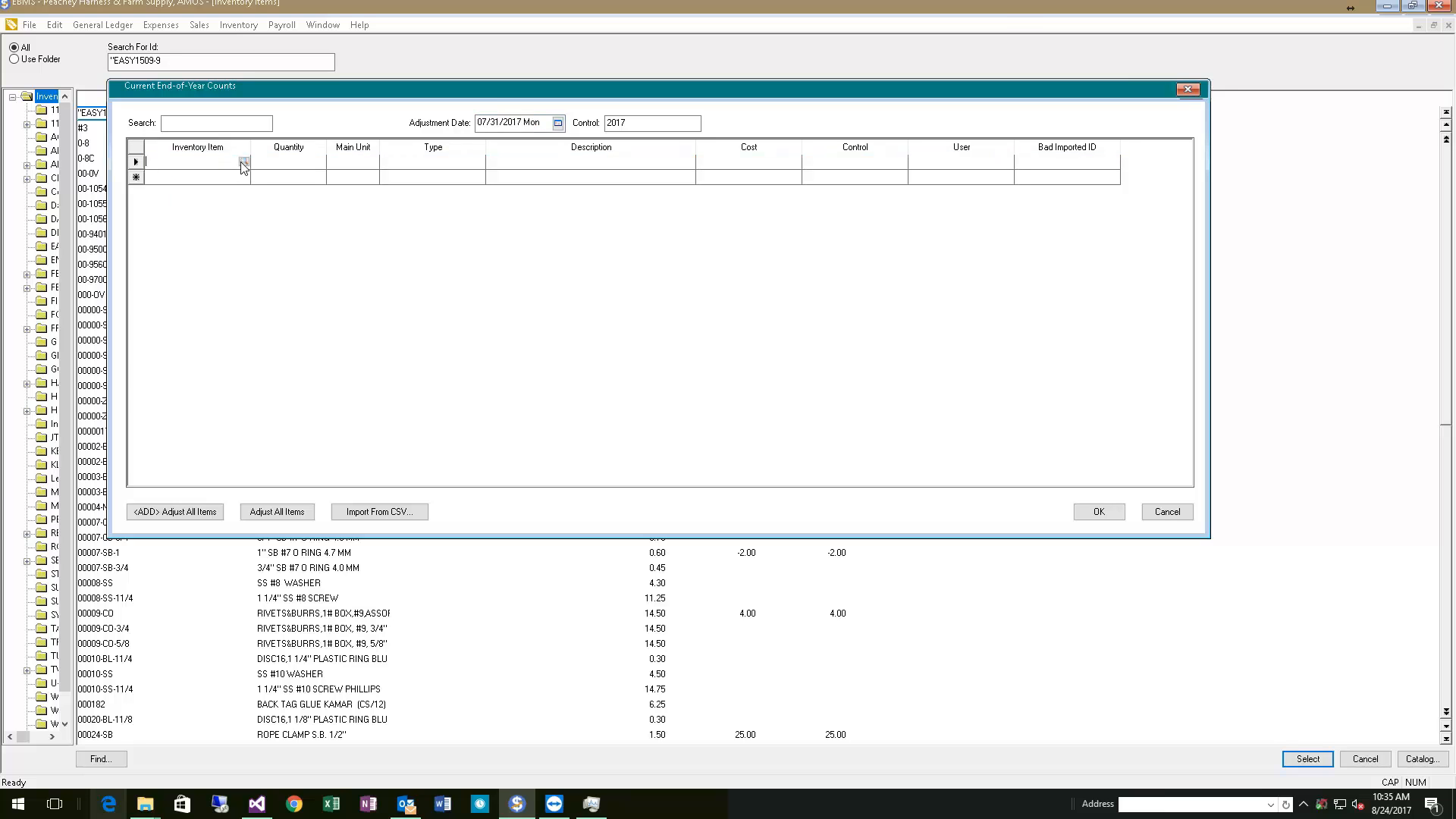
{"action": "left_click", "coordinate": [243, 162]}
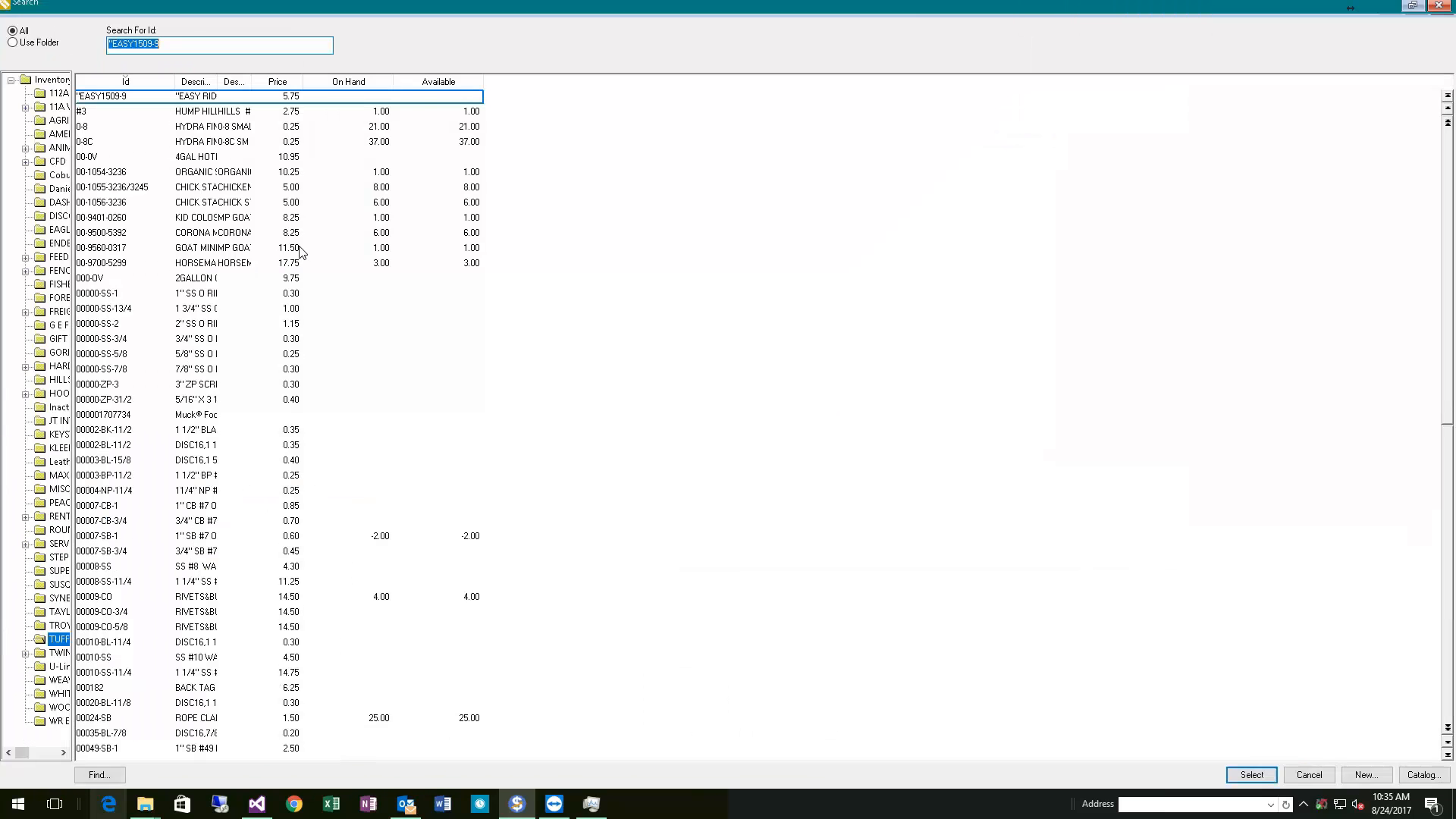
{"action": "double_click", "coordinate": [206, 113]}
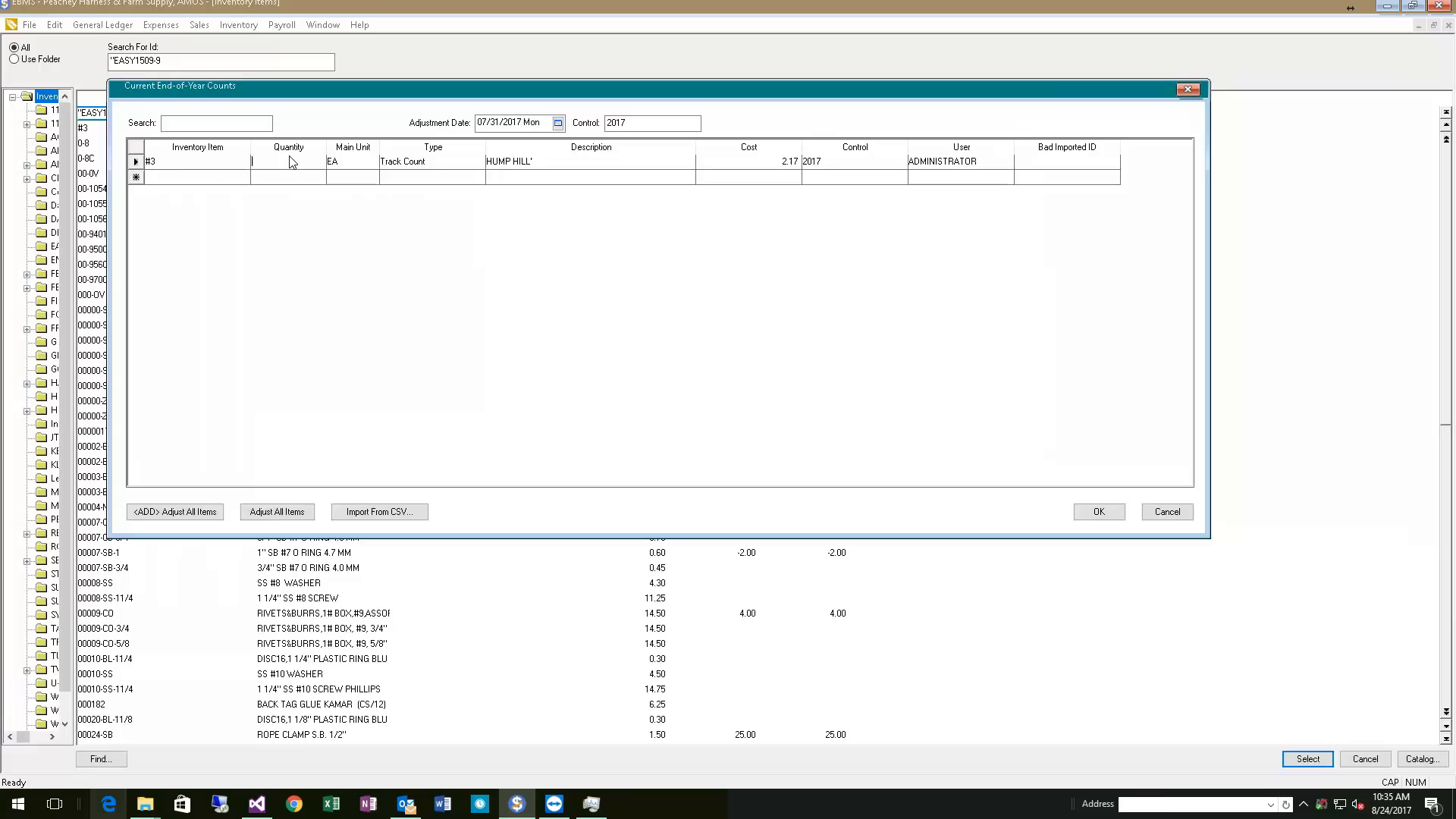
{"action": "type", "text": "5"}
{"action": "key", "text": "Tab"}
{"action": "left_click", "coordinate": [1099, 511]}
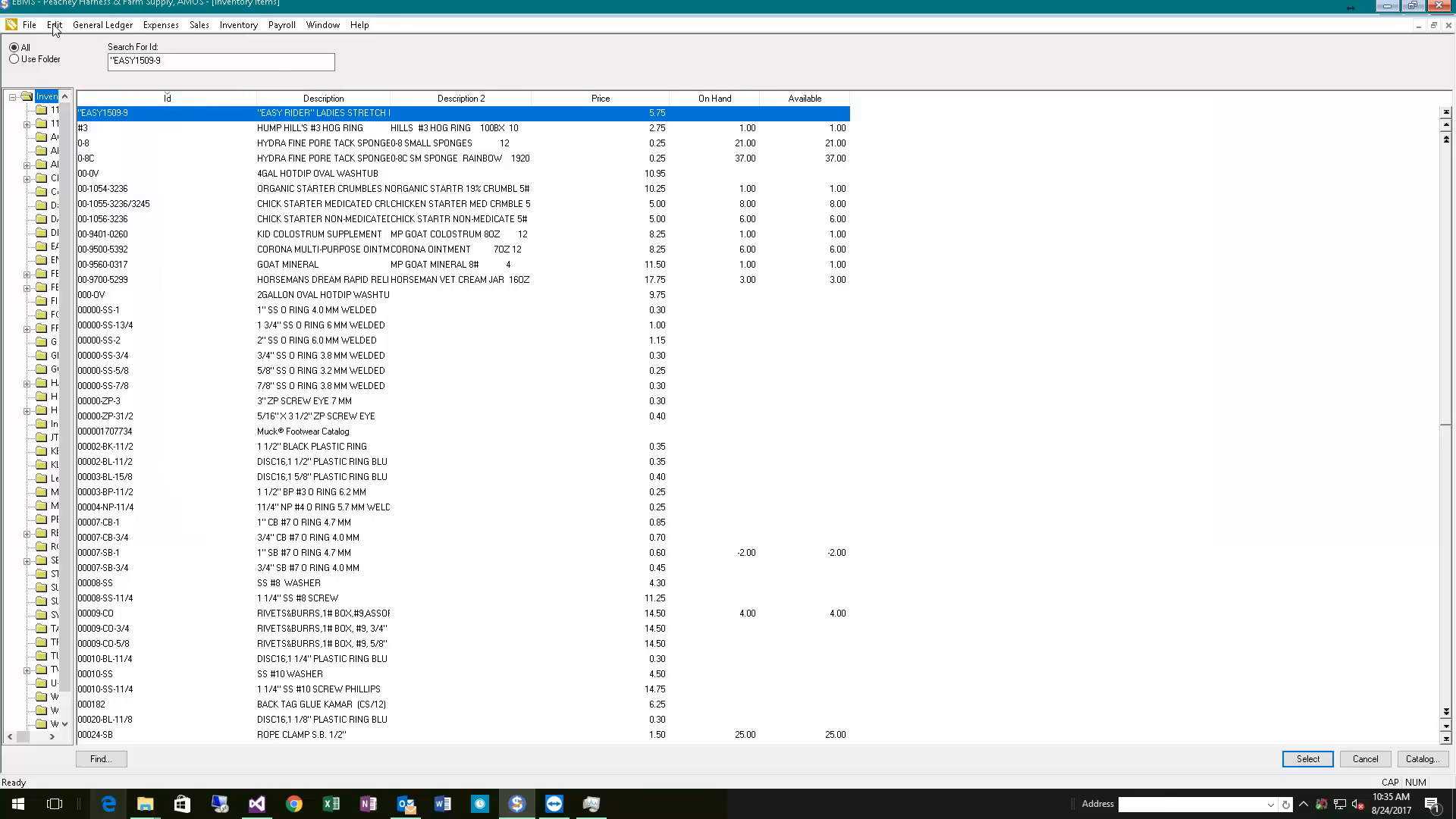
Close the inventory item list and open the Physical Inventory Worksheet from the Inventory Counts/Values reports.
{"action": "left_click", "coordinate": [28, 26]}
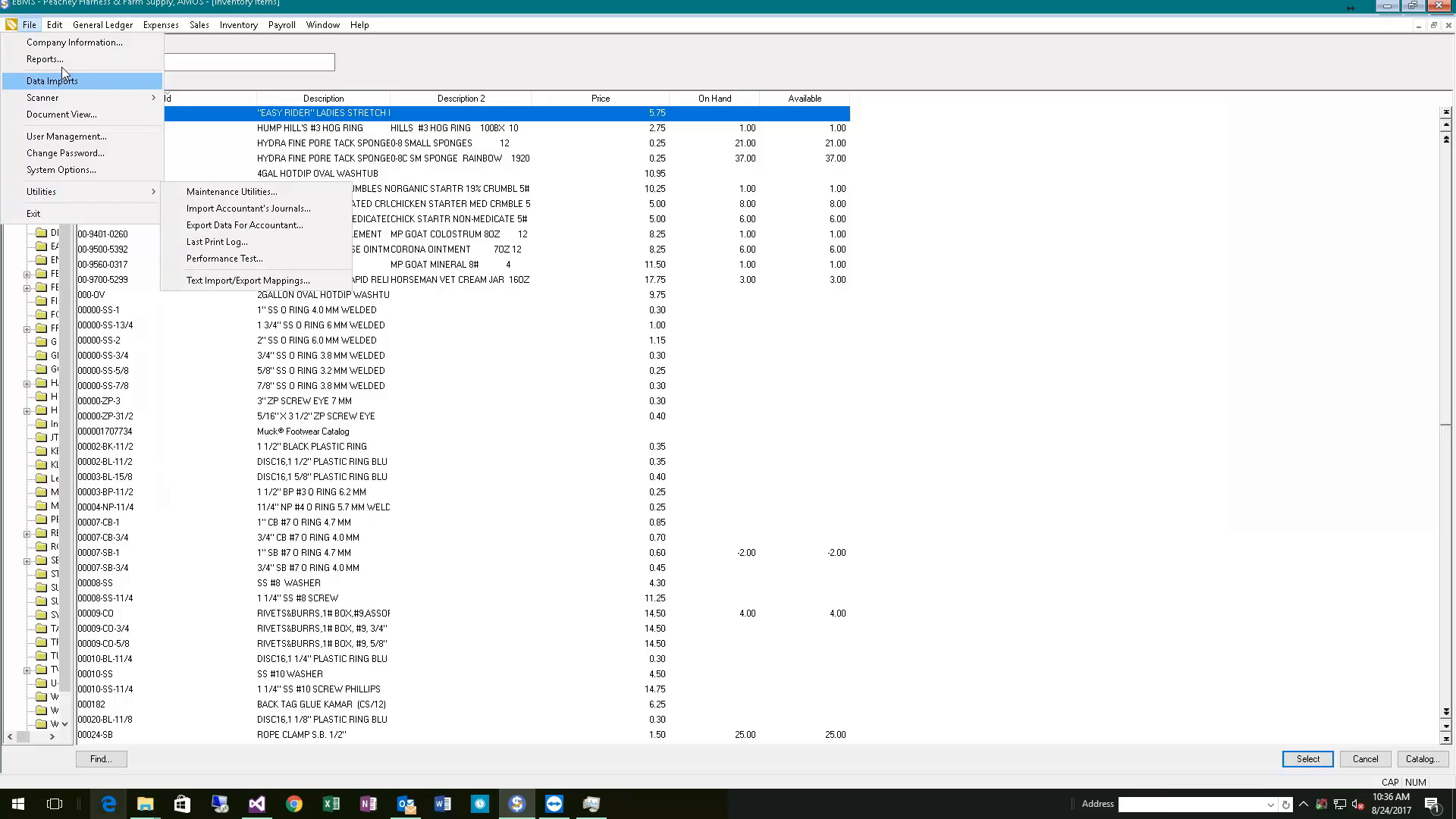
{"action": "left_click", "coordinate": [500, 247]}
{"action": "key", "text": "Escape"}
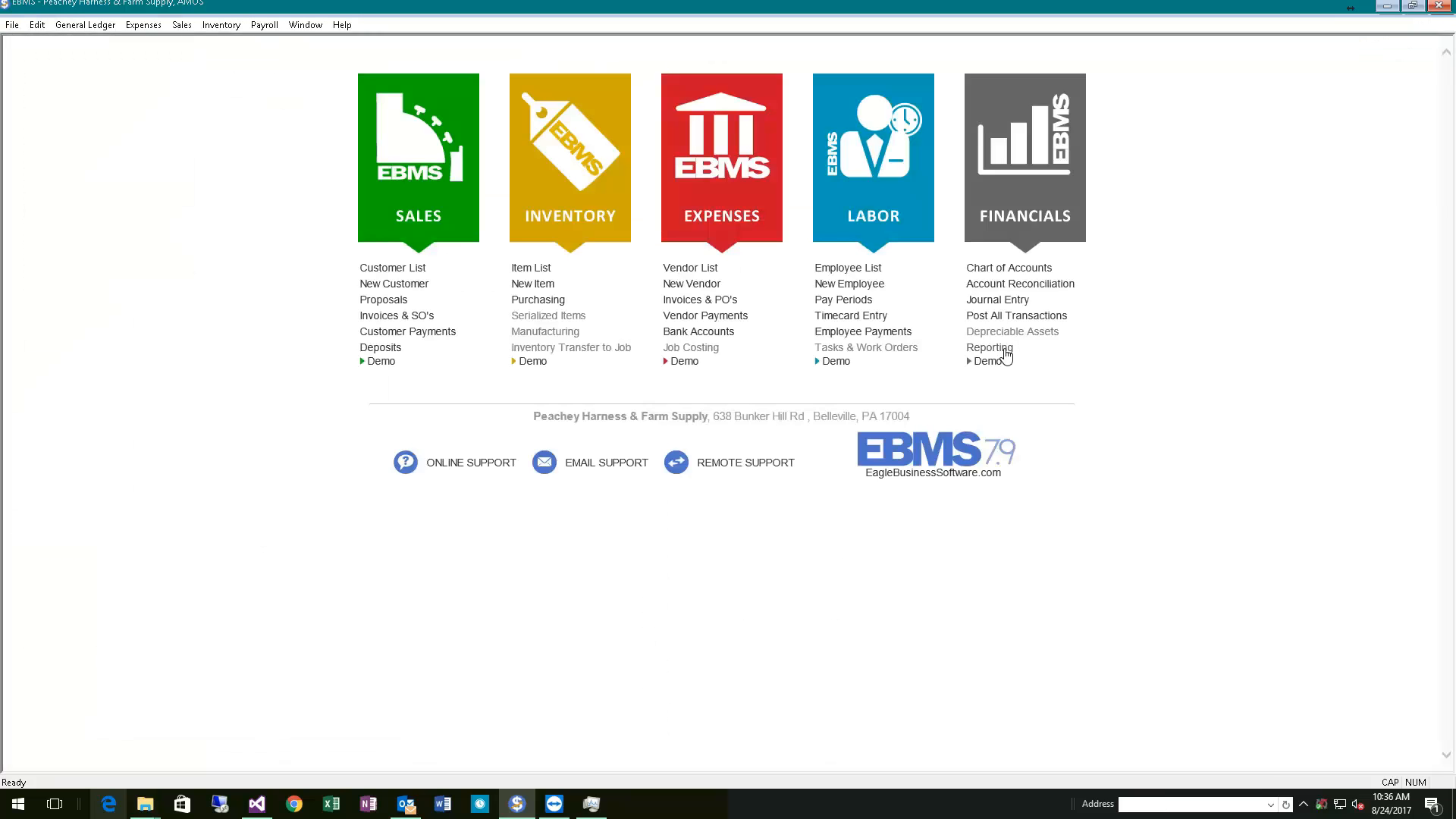
{"action": "left_click", "coordinate": [1006, 350]}
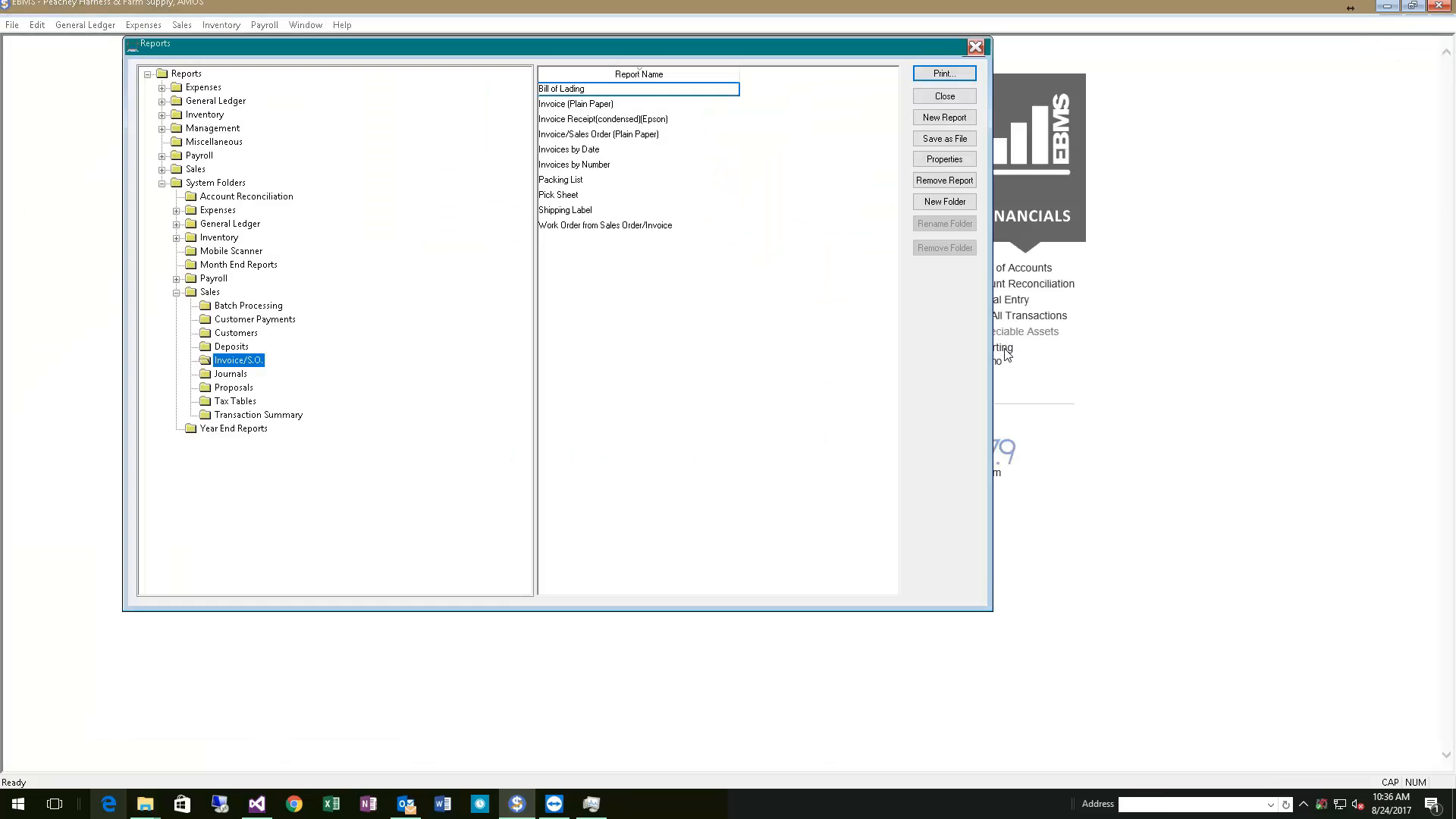
{"action": "left_click", "coordinate": [162, 115]}
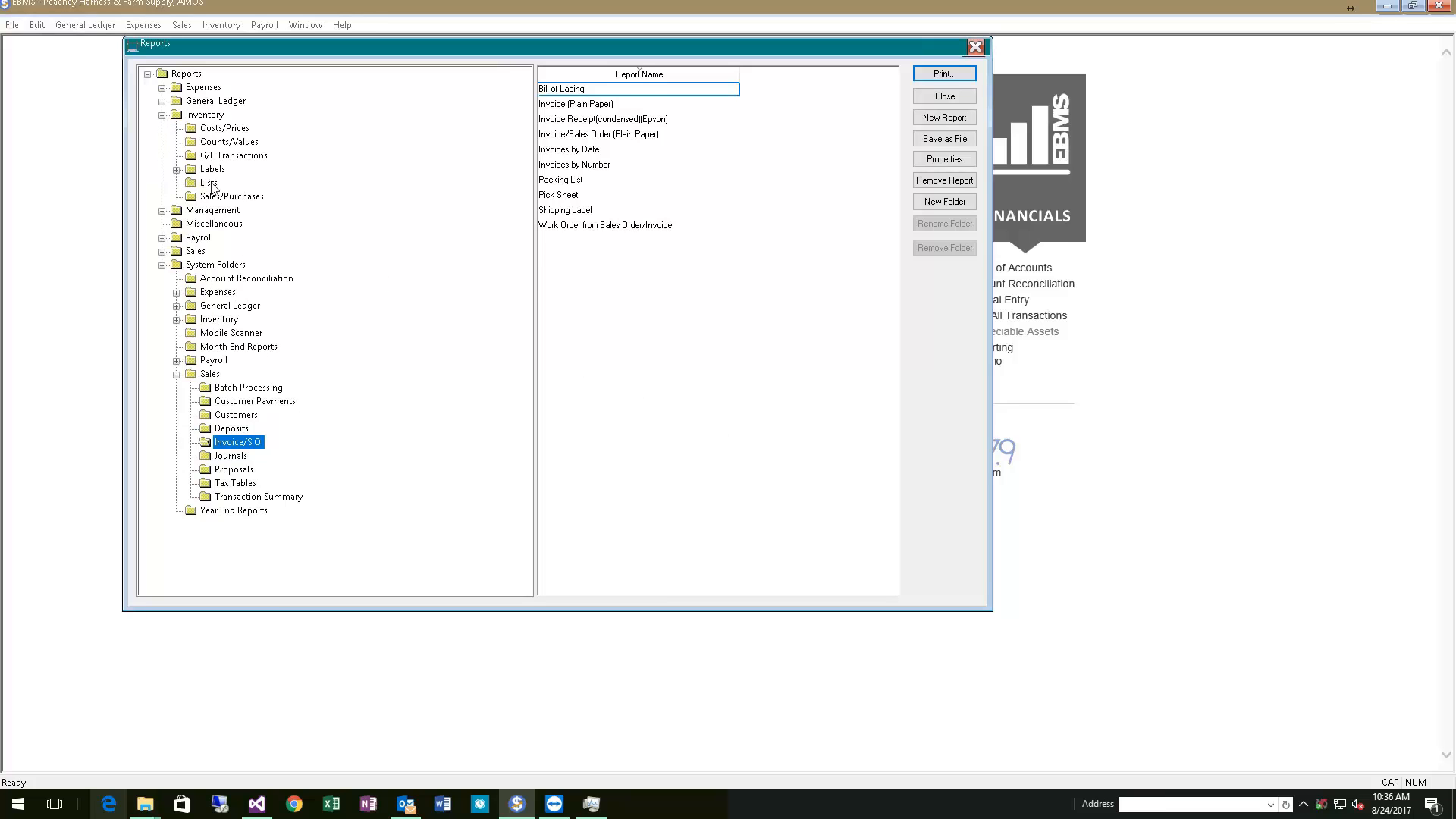
{"action": "left_click", "coordinate": [226, 143]}
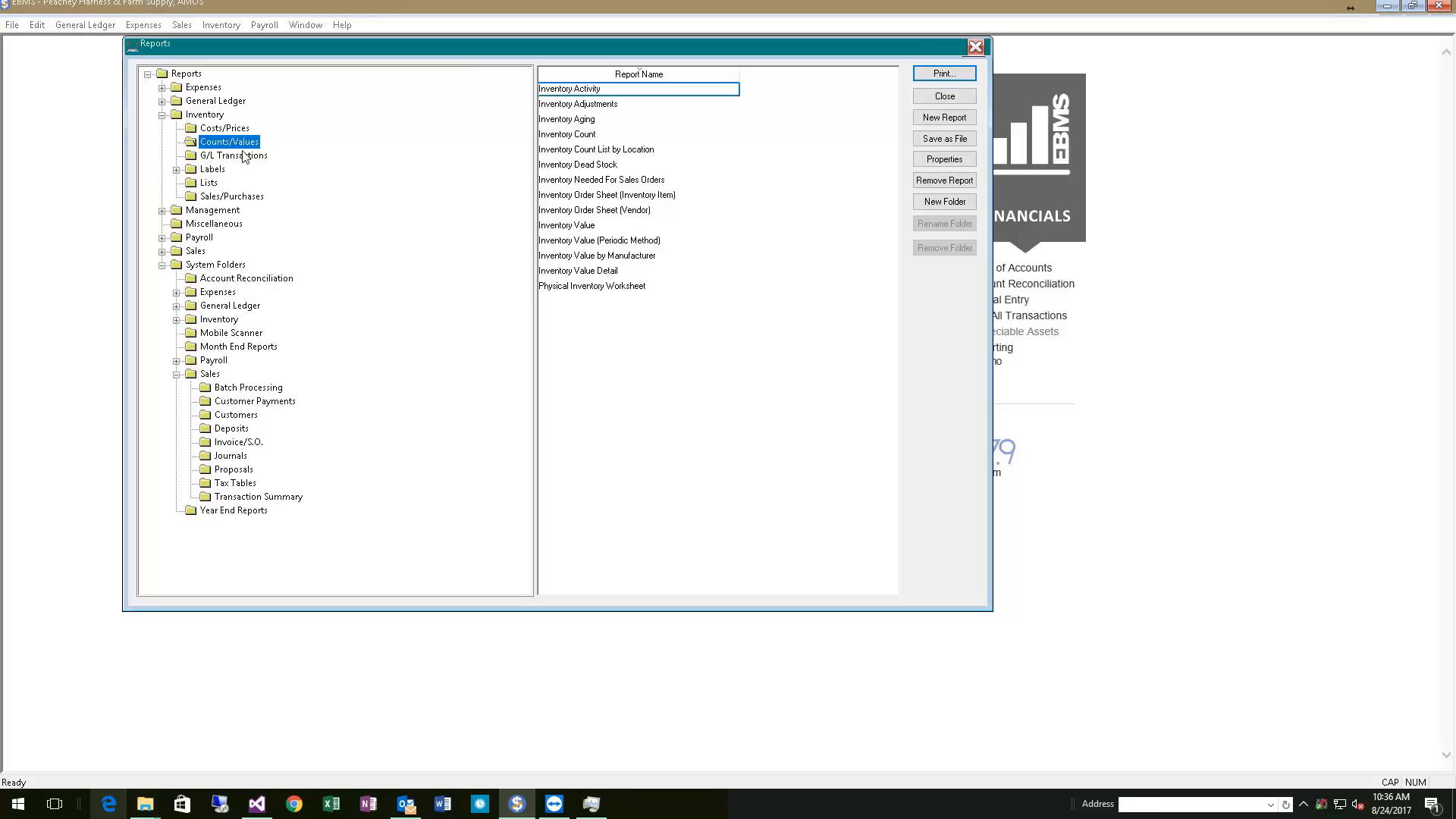
{"action": "double_click", "coordinate": [608, 286]}
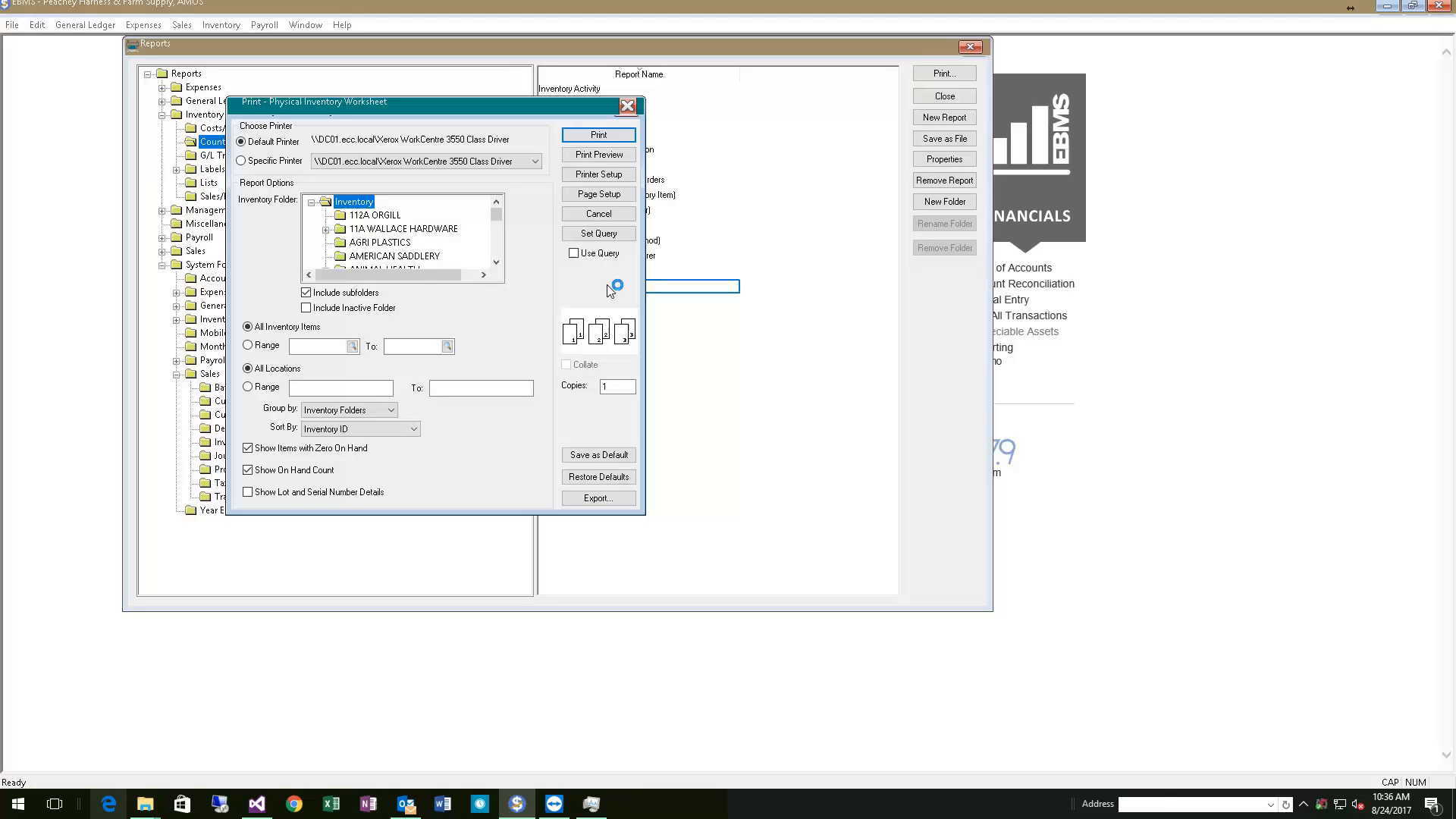
Try limiting the worksheet to the 112A ORGILL and AGRI PLASTICS folders, and reselect the whole Inventory folder.
{"action": "left_click", "coordinate": [375, 217]}
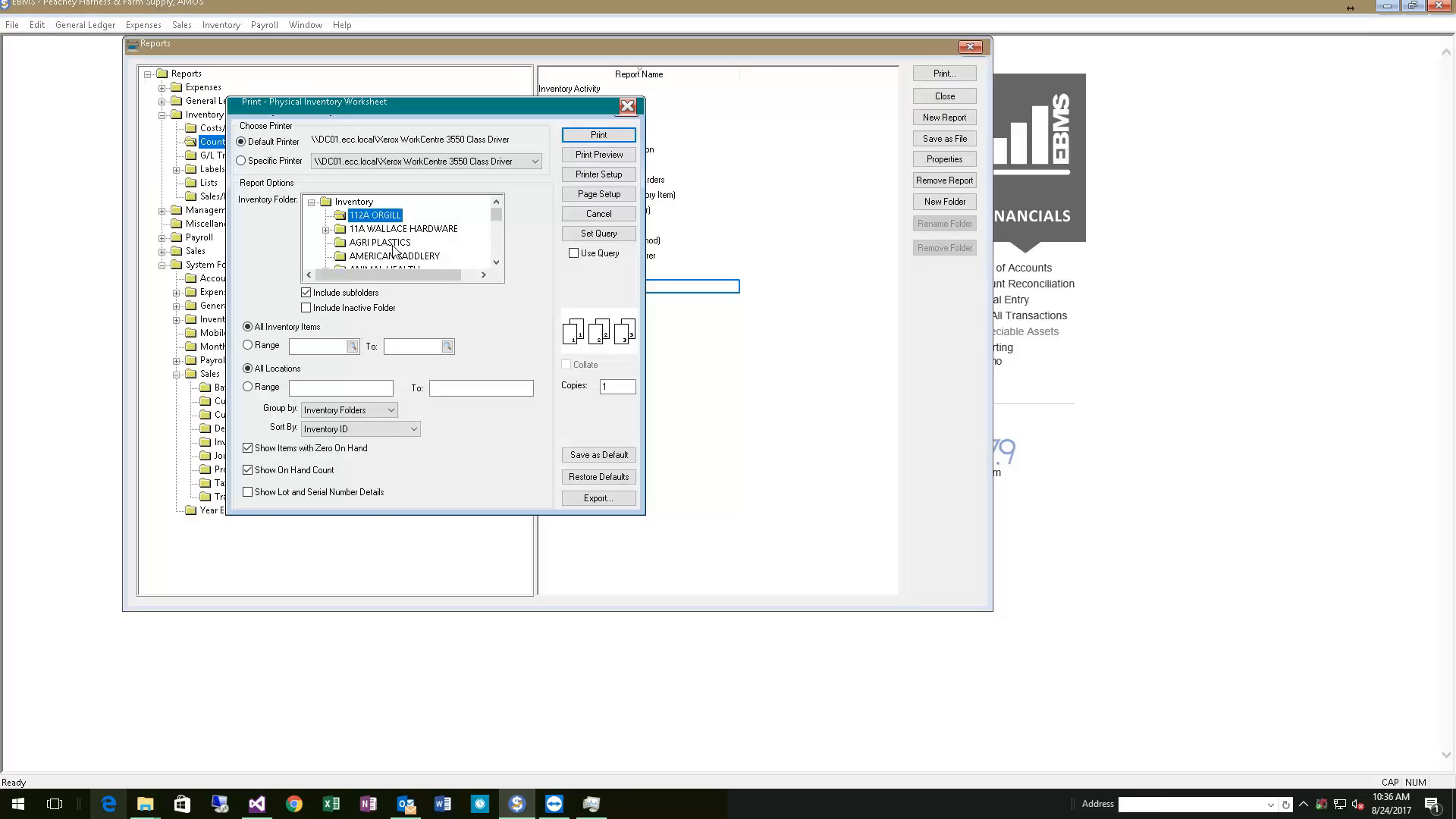
{"action": "left_click", "coordinate": [393, 243]}
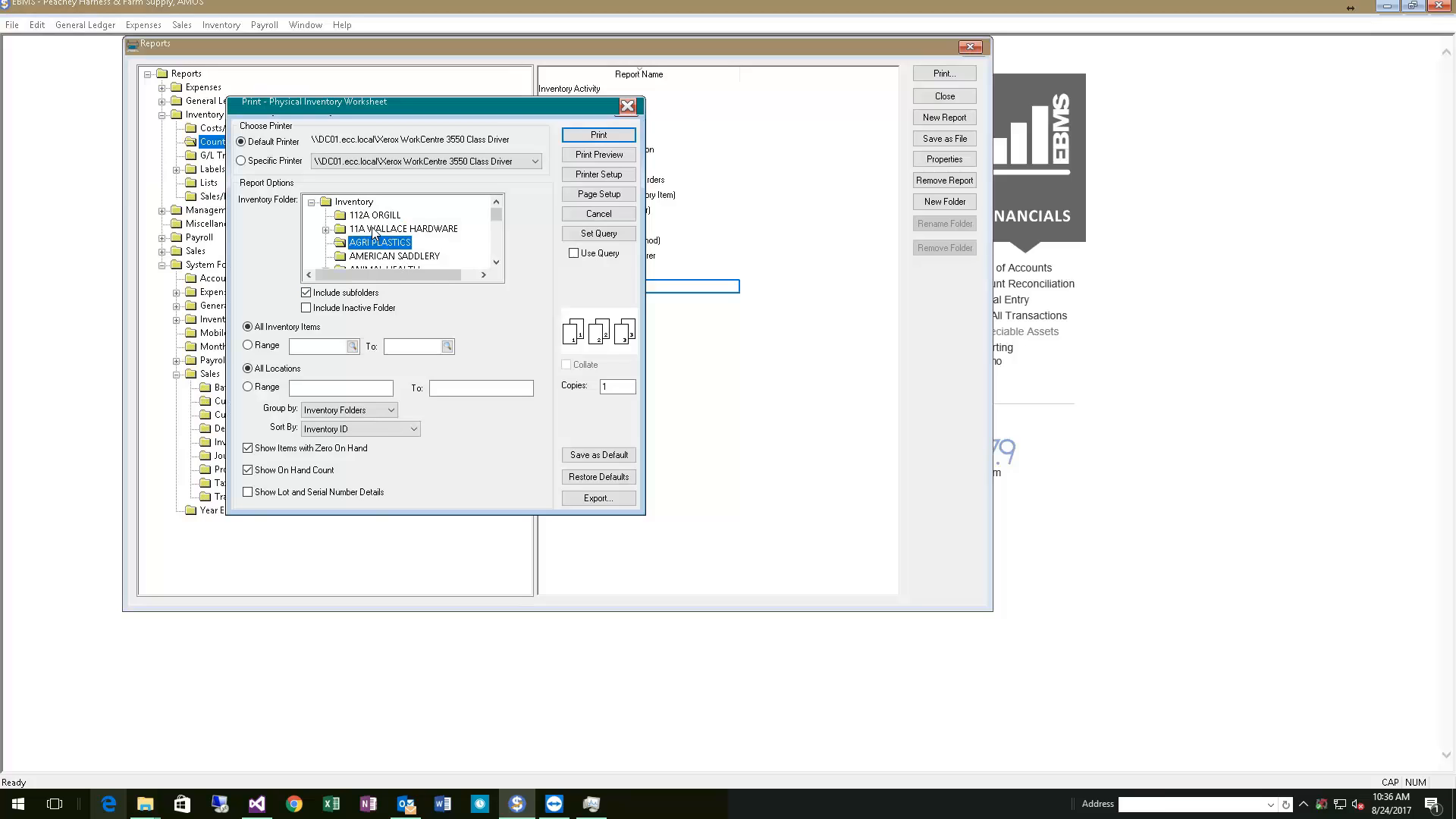
{"action": "left_click", "coordinate": [325, 229]}
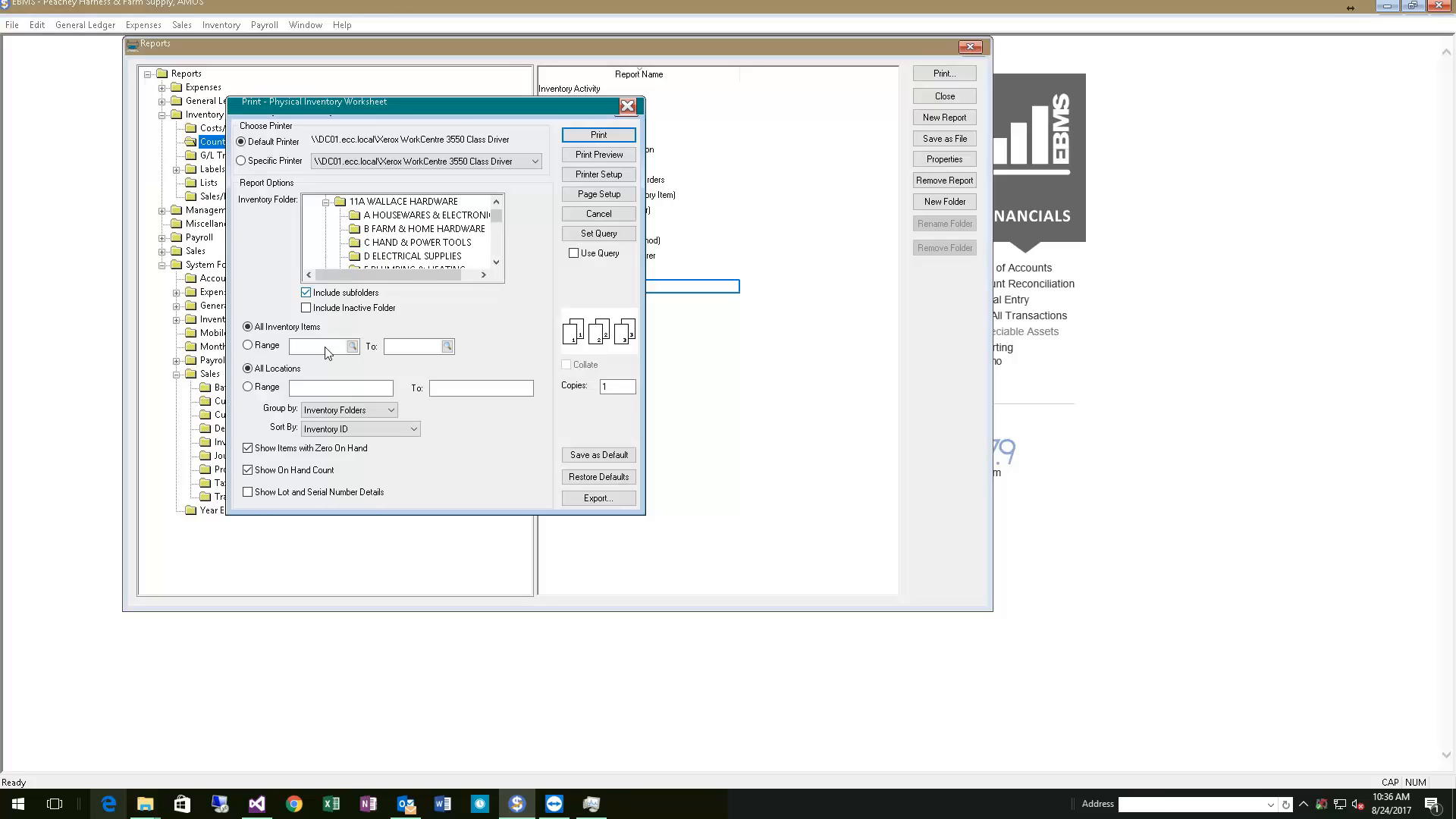
{"action": "scroll", "coordinate": [493, 222], "scroll_direction": "up", "scroll_amount": 2}
{"action": "left_click", "coordinate": [368, 202]}
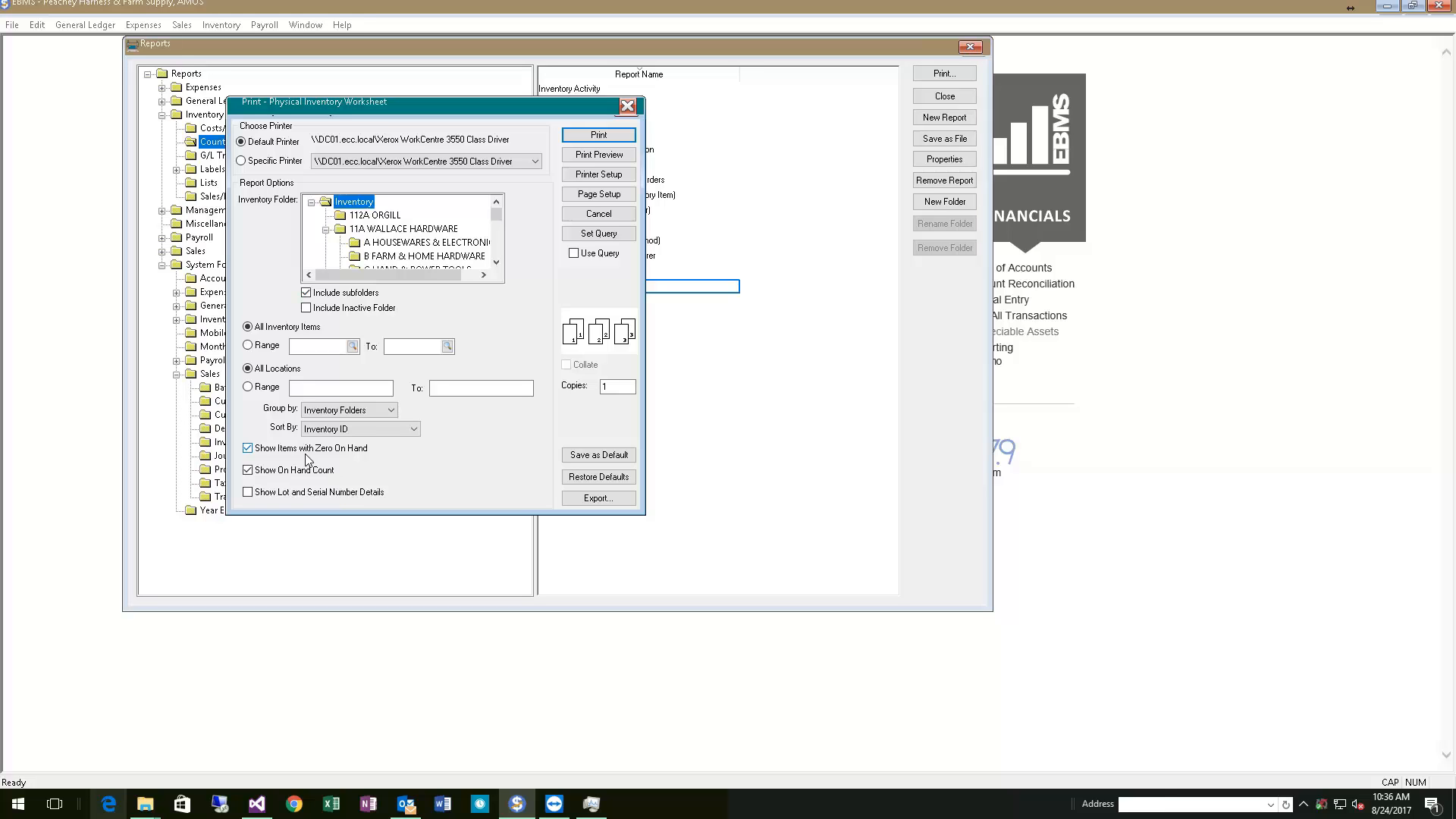
Generate a print preview of the Physical Inventory Worksheet for all inventory items and all locations.
{"action": "left_click", "coordinate": [261, 455]}
{"action": "left_click", "coordinate": [468, 464]}
{"action": "left_click", "coordinate": [611, 156]}
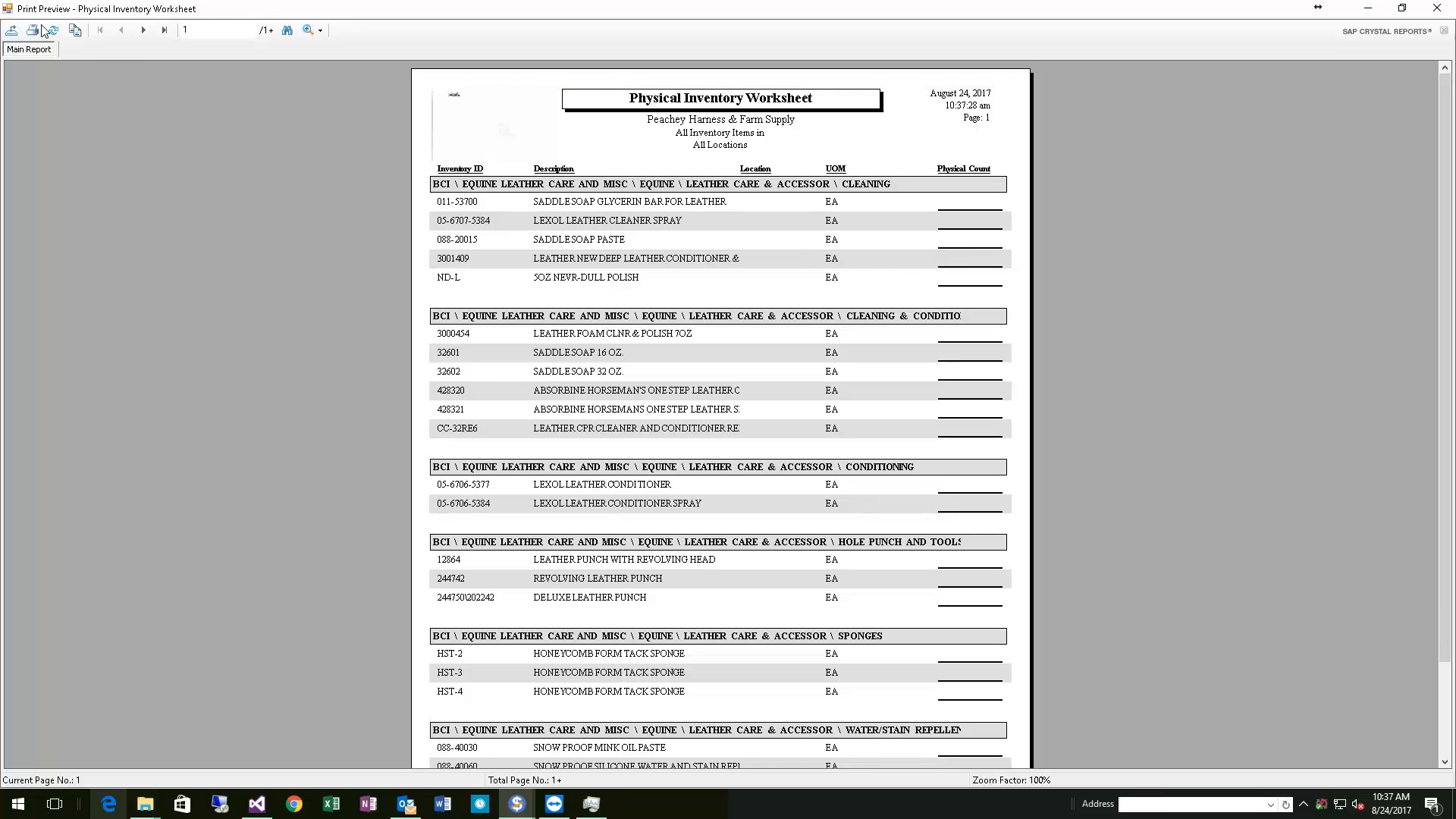
Export the previewed worksheet to a disk file in Microsoft Excel 97-2003 - Data Only (XLS) format.
{"action": "left_click", "coordinate": [12, 32]}
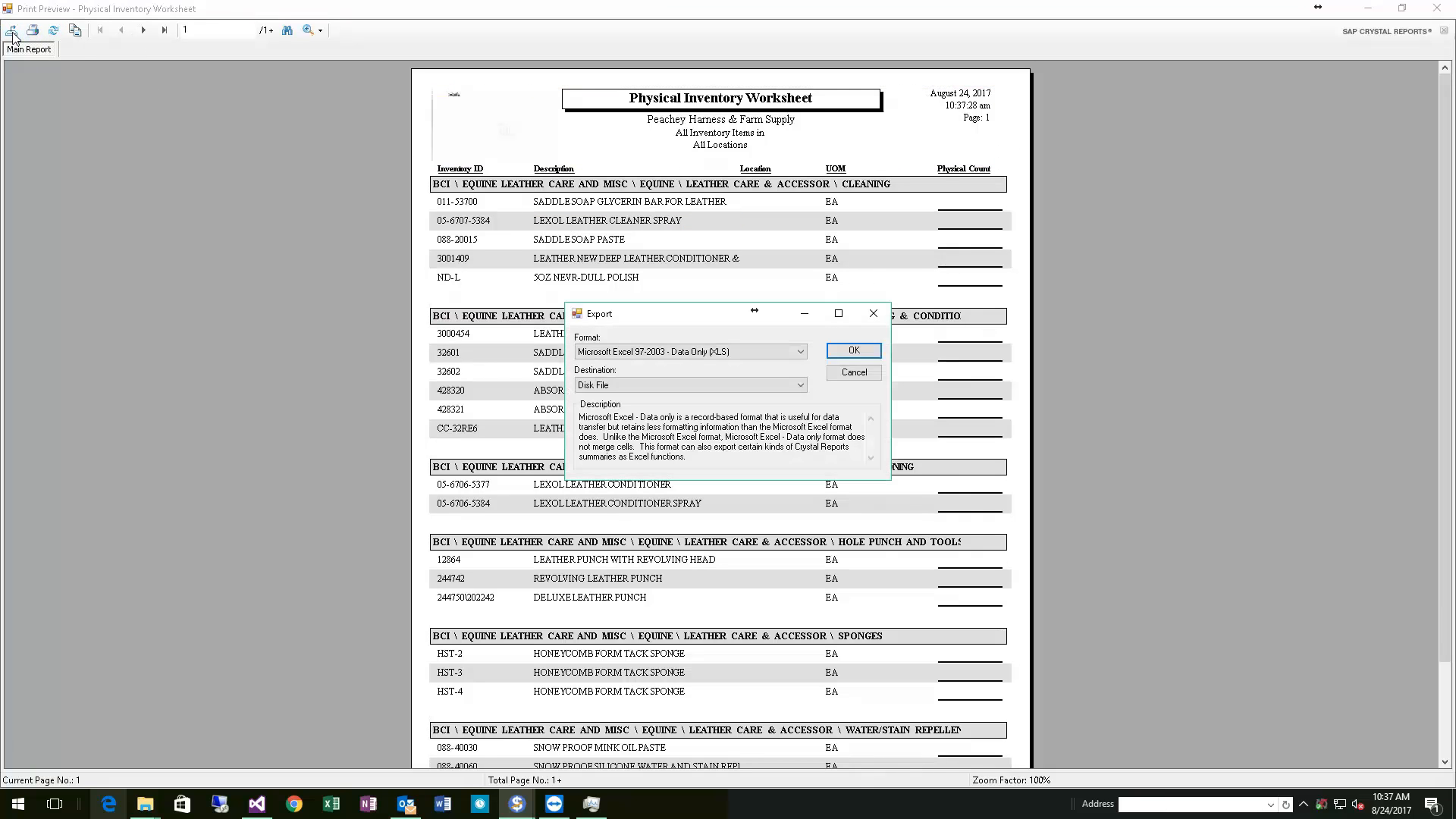
{"action": "left_click", "coordinate": [770, 350]}
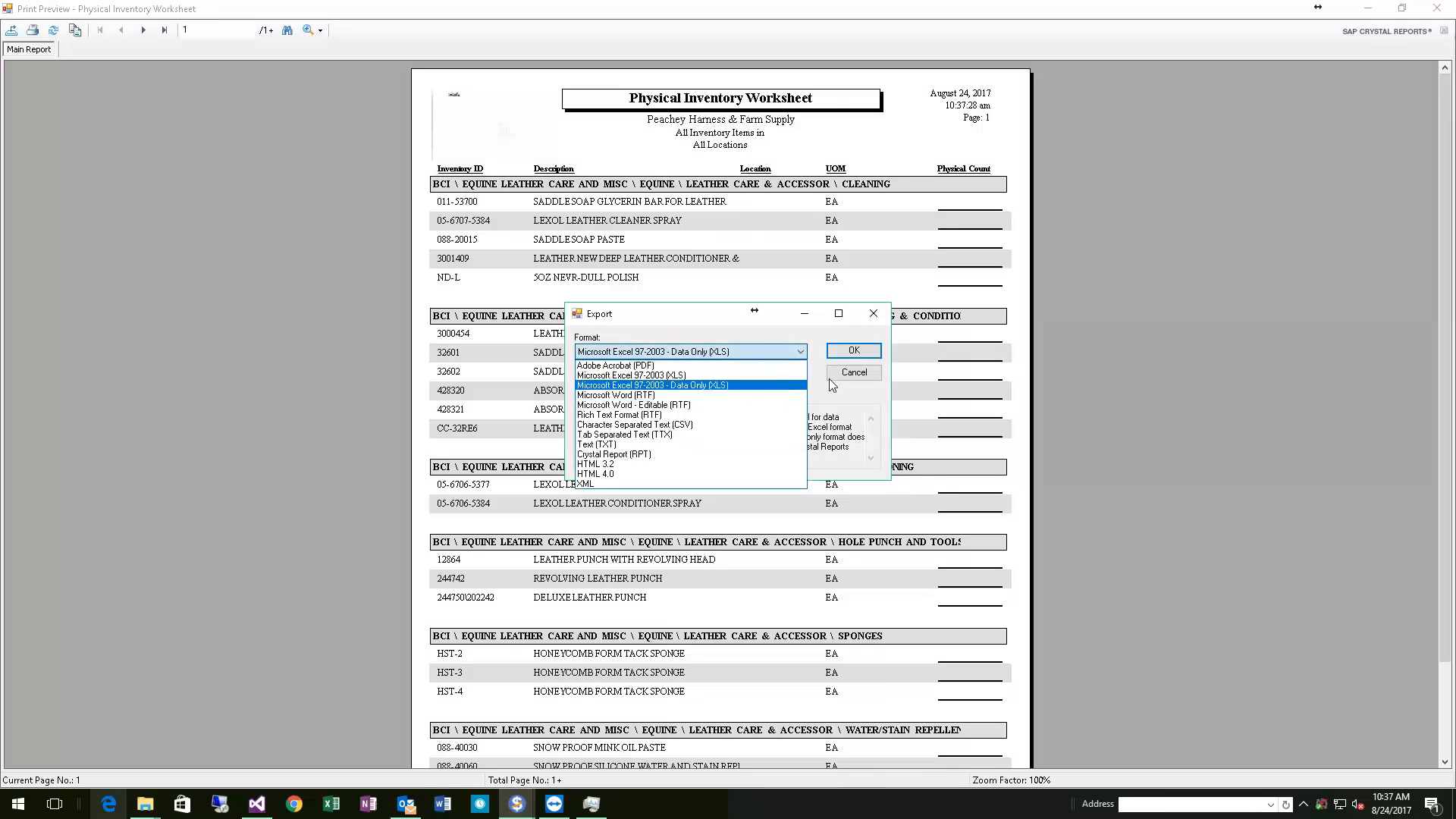
{"action": "left_click", "coordinate": [858, 353]}
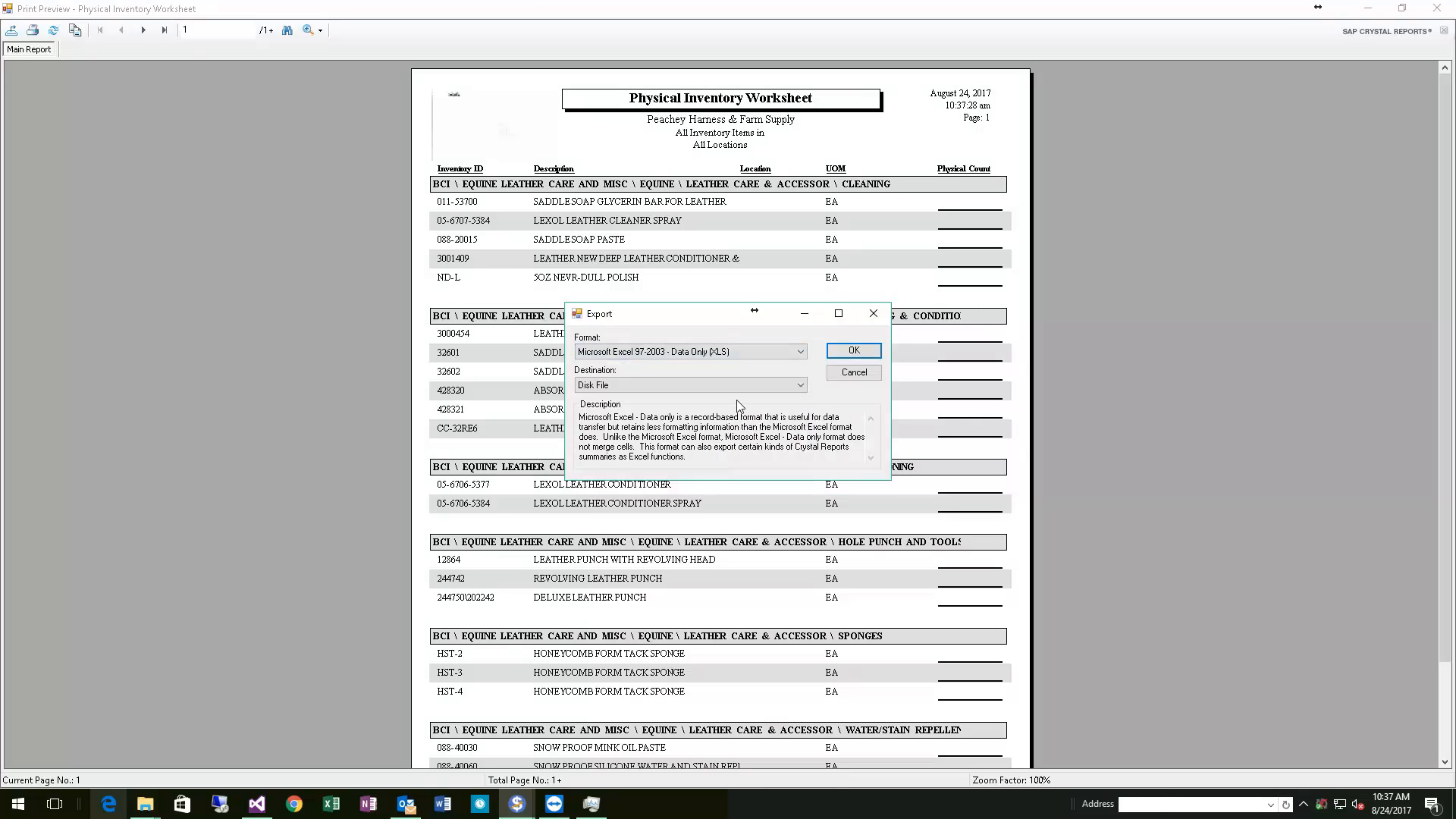
{"action": "left_click", "coordinate": [853, 351]}
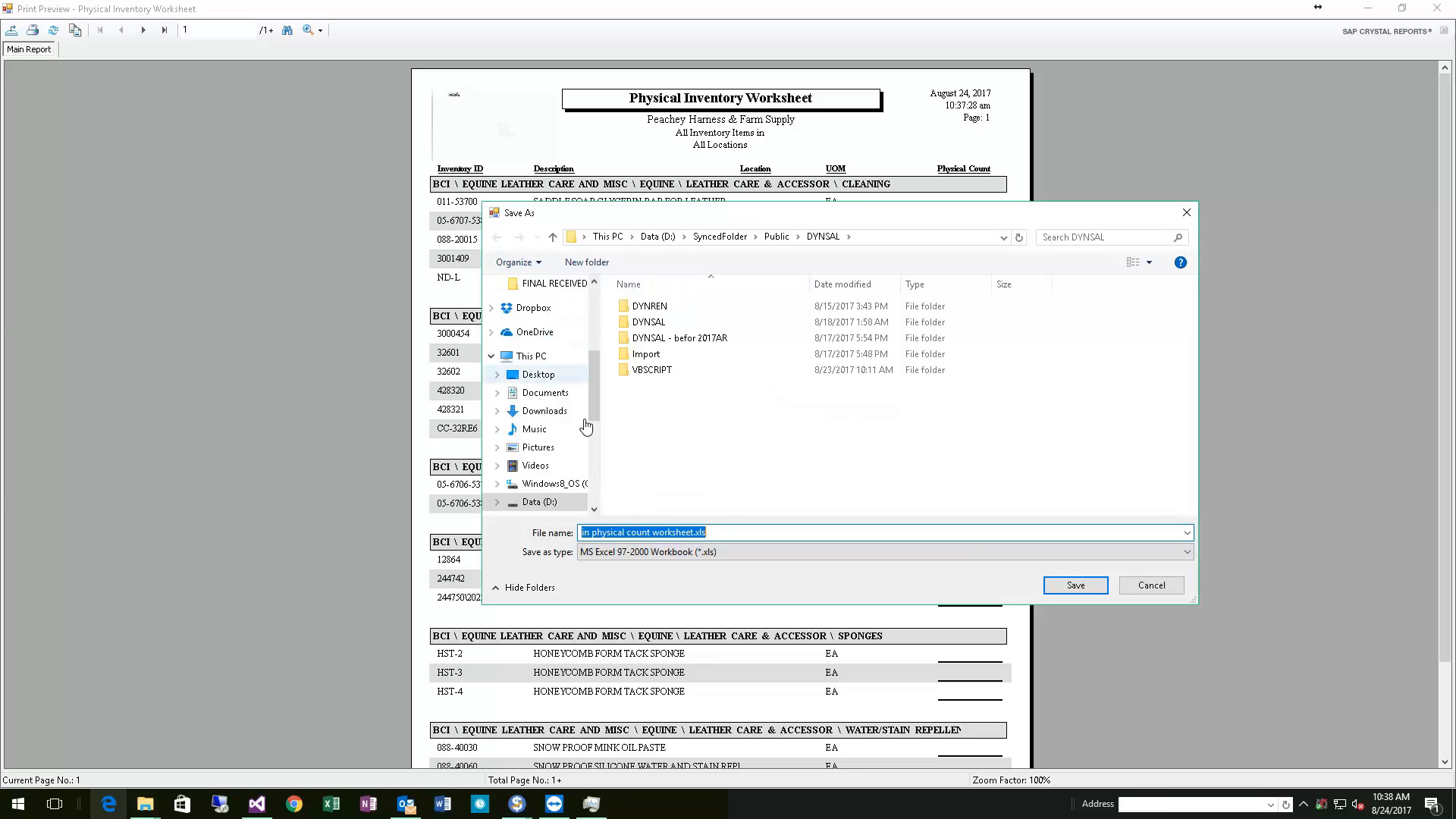
Save the export on the Desktop as 2017INVEN, using the Typical Excel format options.
{"action": "left_click", "coordinate": [534, 377]}
{"action": "left_click", "coordinate": [738, 531]}
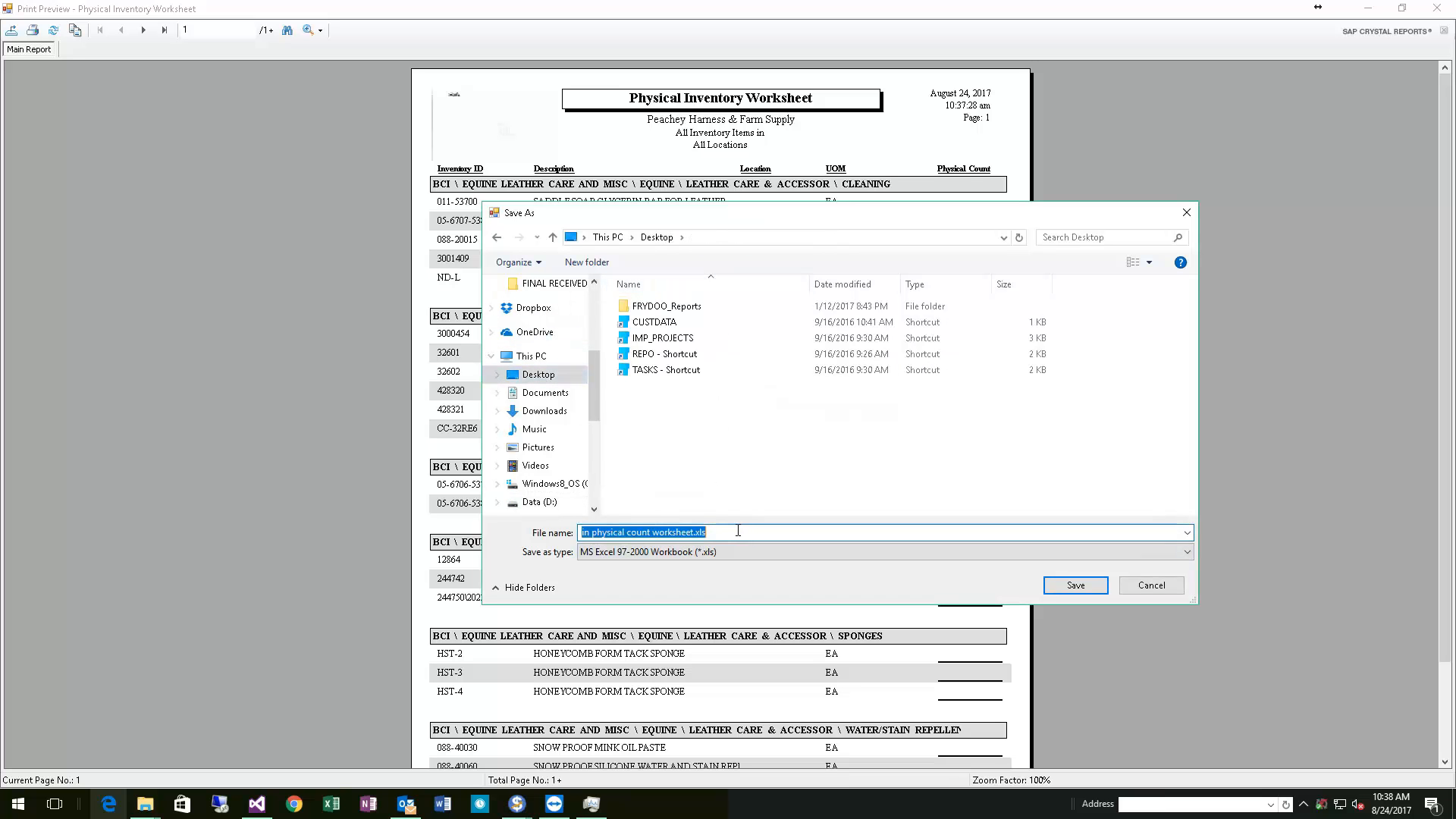
{"action": "type", "text": "2017iNVENTORY"}
{"action": "key", "text": "BackSpace"}
{"action": "key", "text": "BackSpace"}
{"action": "key", "text": "BackSpace"}
{"action": "key", "text": "BackSpace"}
{"action": "key", "text": "BackSpace"}
{"action": "key", "text": "BackSpace"}
{"action": "key", "text": "BackSpace"}
{"action": "key", "text": "BackSpace"}
{"action": "type", "text": "INVEN"}
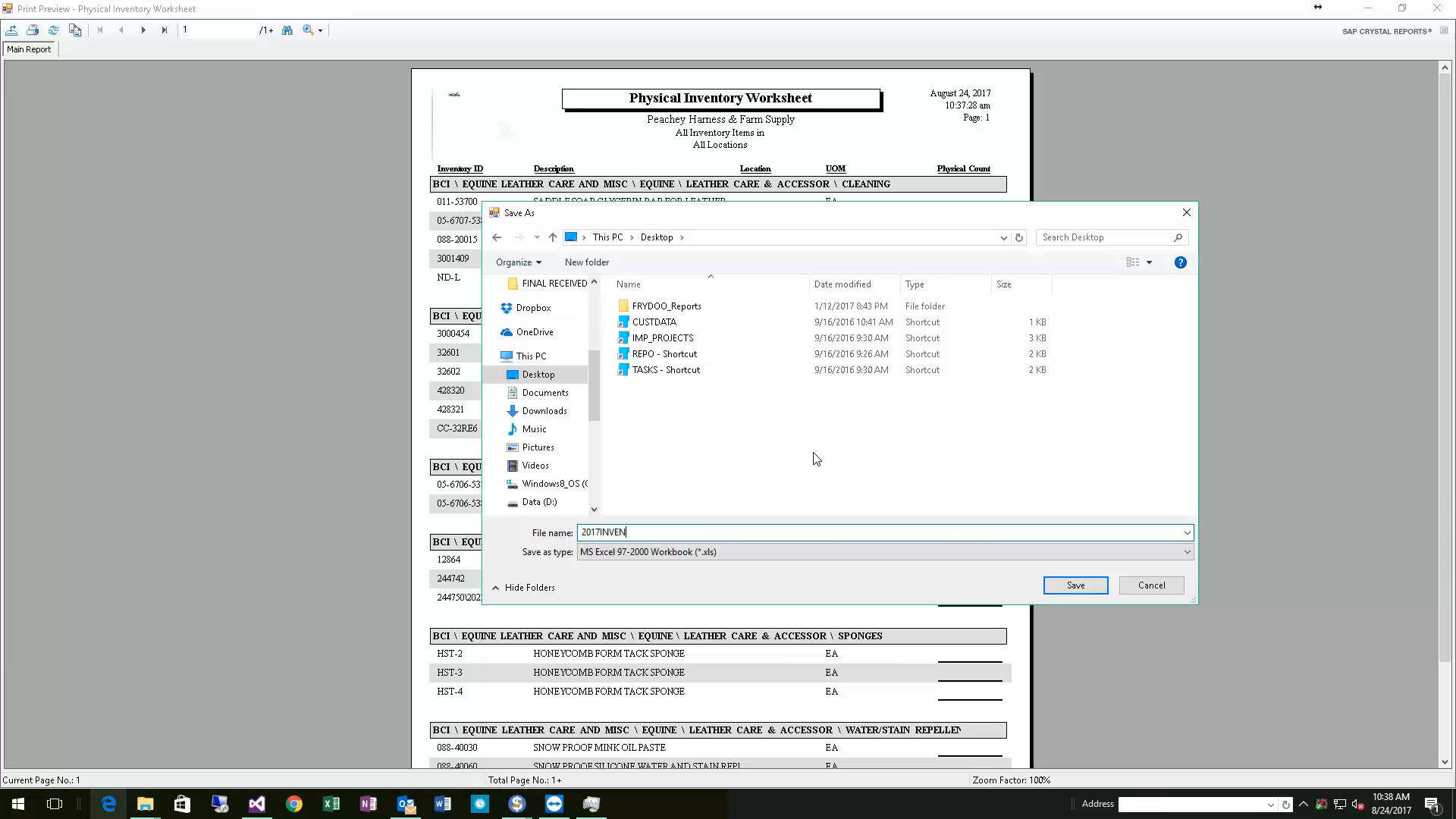
{"action": "left_click", "coordinate": [1068, 588]}
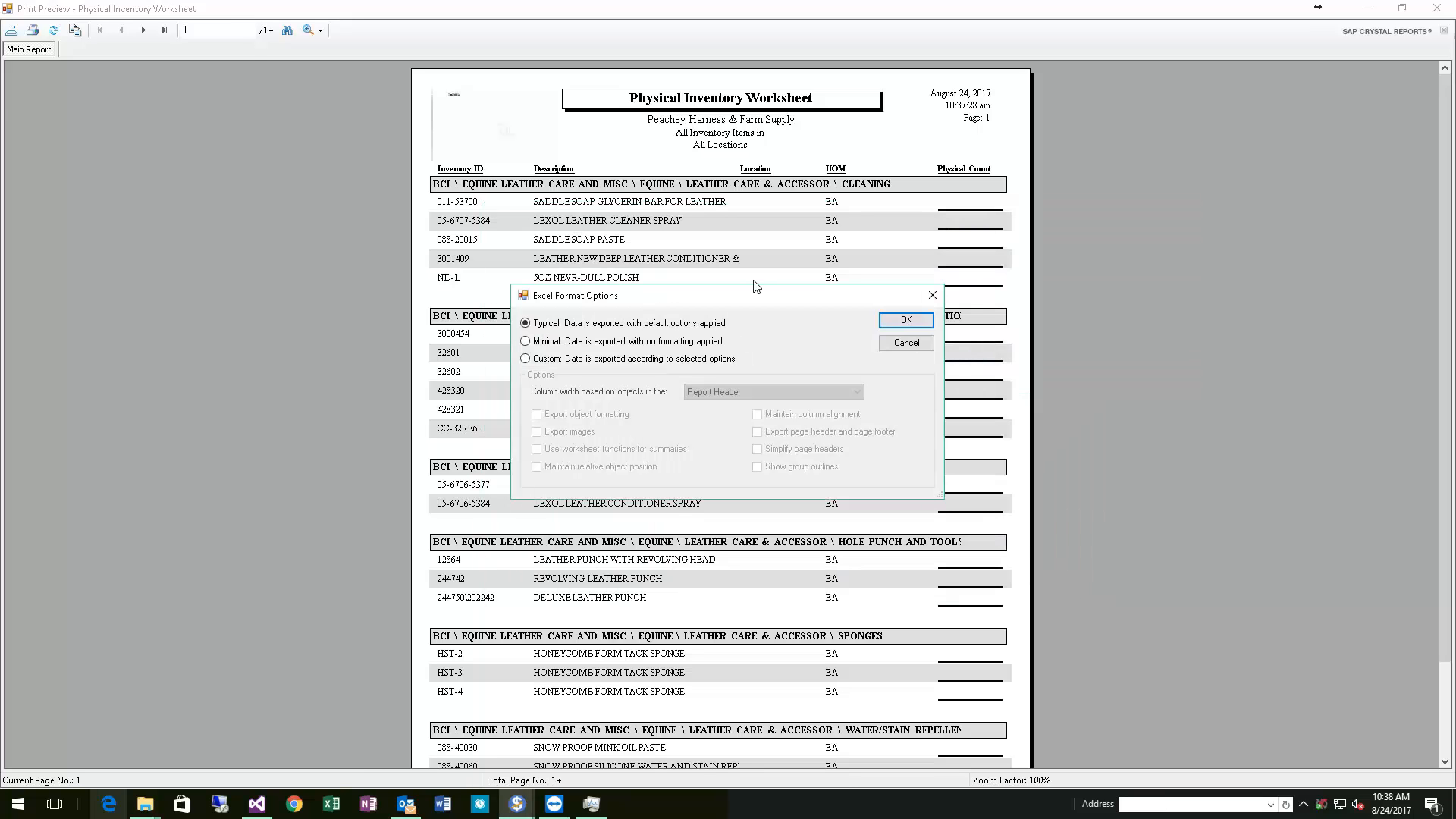
{"action": "left_click", "coordinate": [906, 320]}
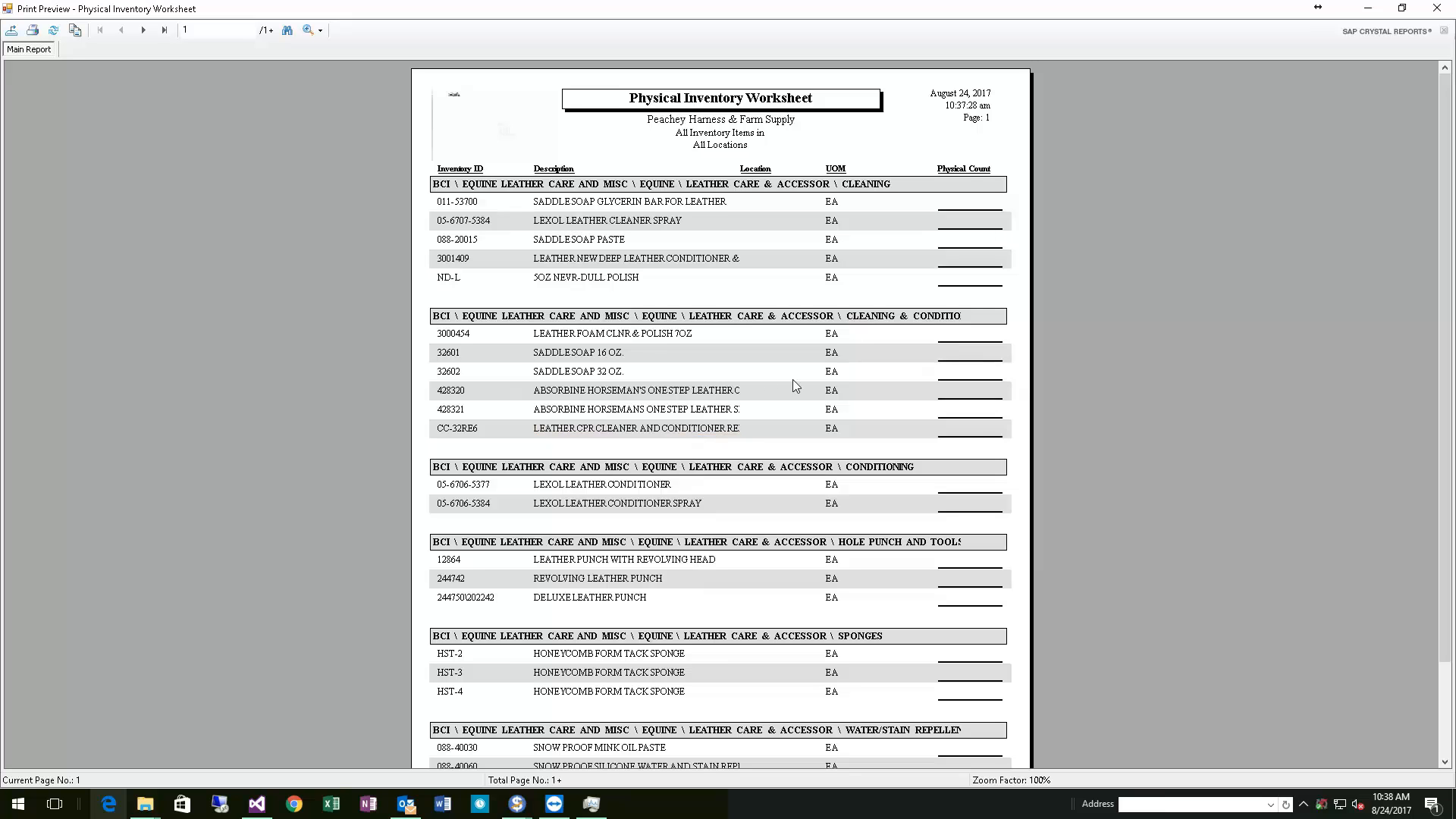
Close the report preview, show the Windows desktop and open the exported 2017INVEN.xls workbook in Excel.
{"action": "left_click", "coordinate": [1444, 10]}
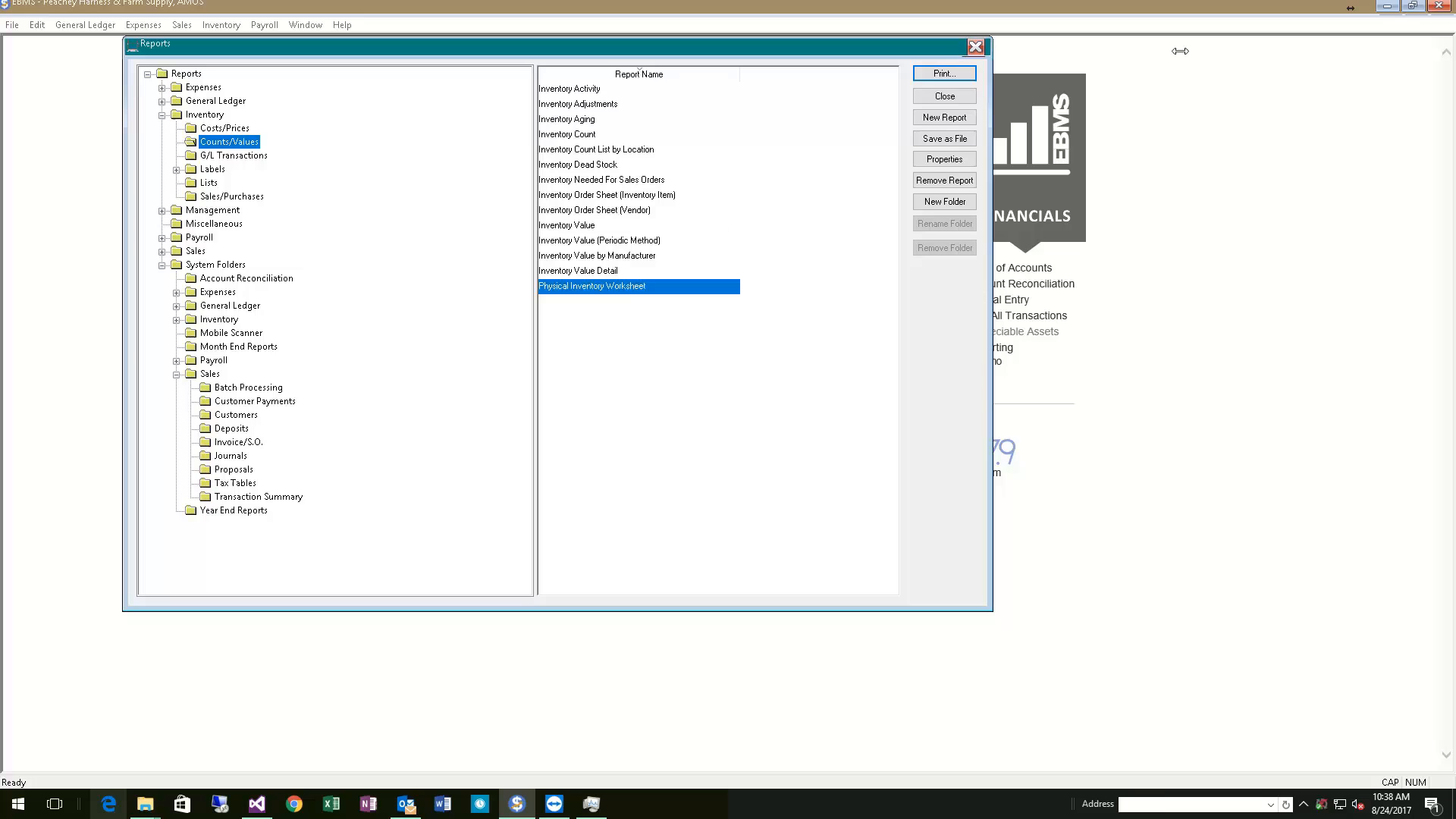
{"action": "right_click", "coordinate": [828, 807]}
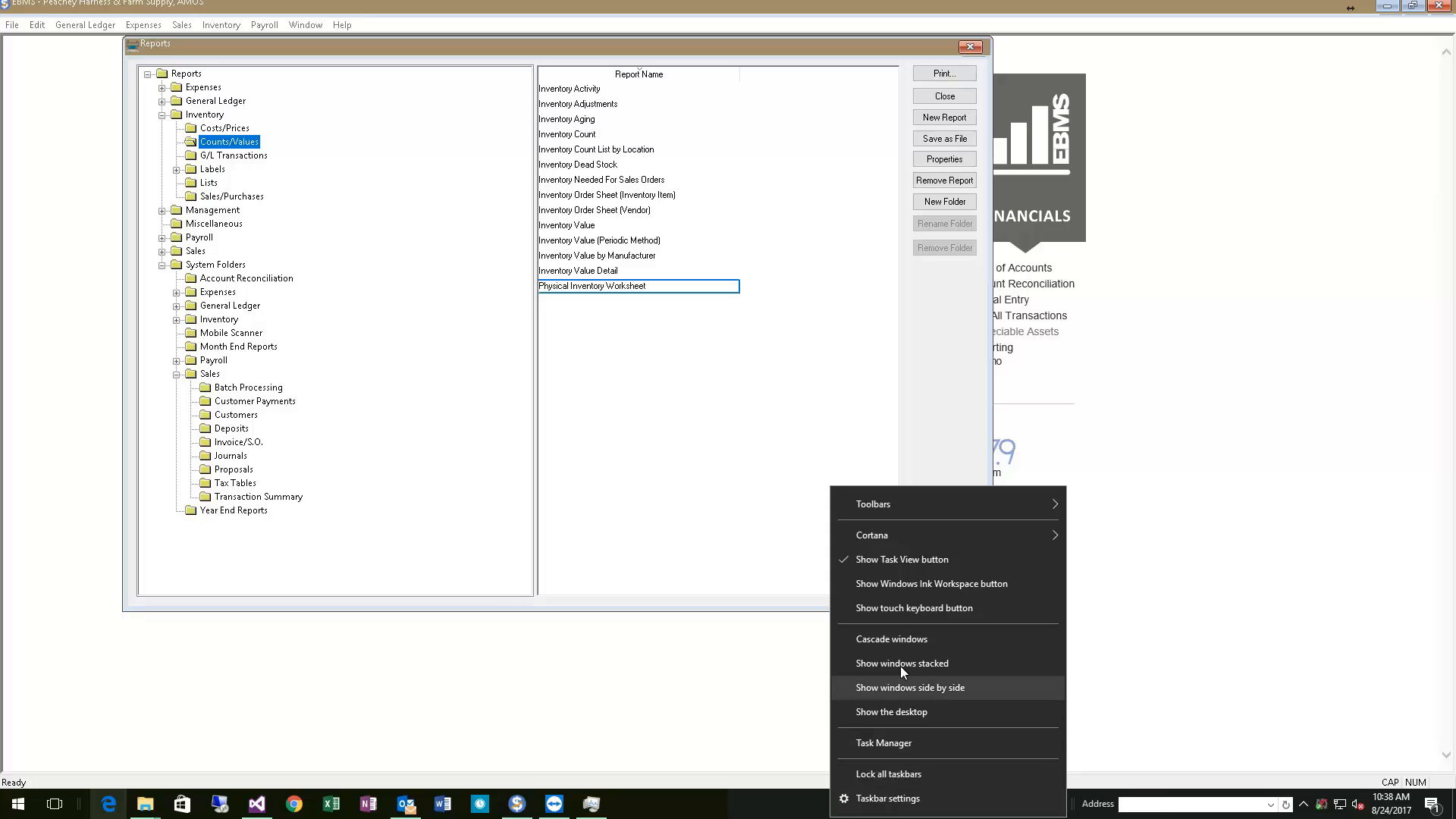
{"action": "left_click", "coordinate": [910, 715]}
{"action": "left_click", "coordinate": [576, 533]}
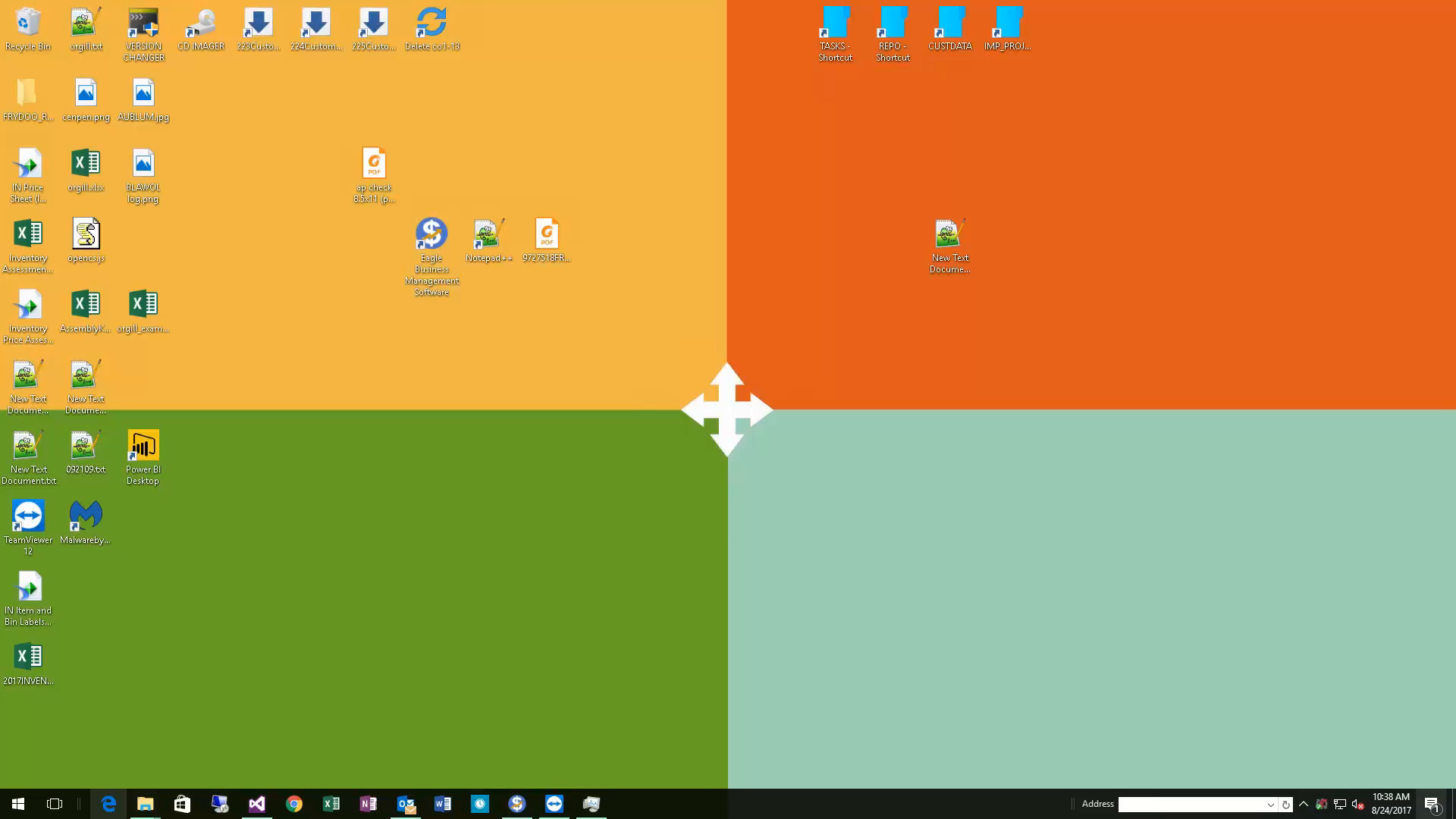
{"action": "left_click", "coordinate": [1454, 809]}
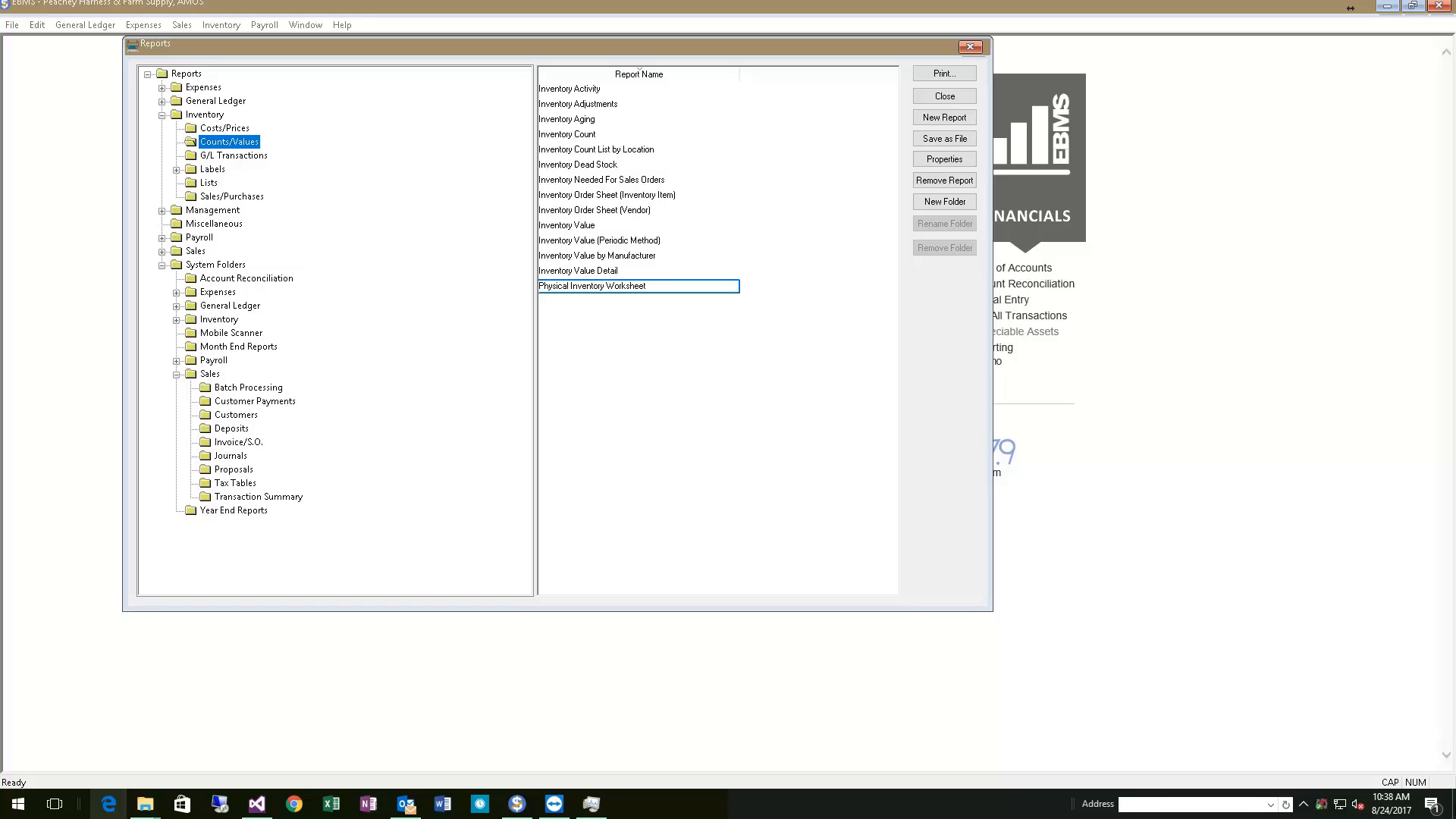
{"action": "left_click", "coordinate": [1455, 806]}
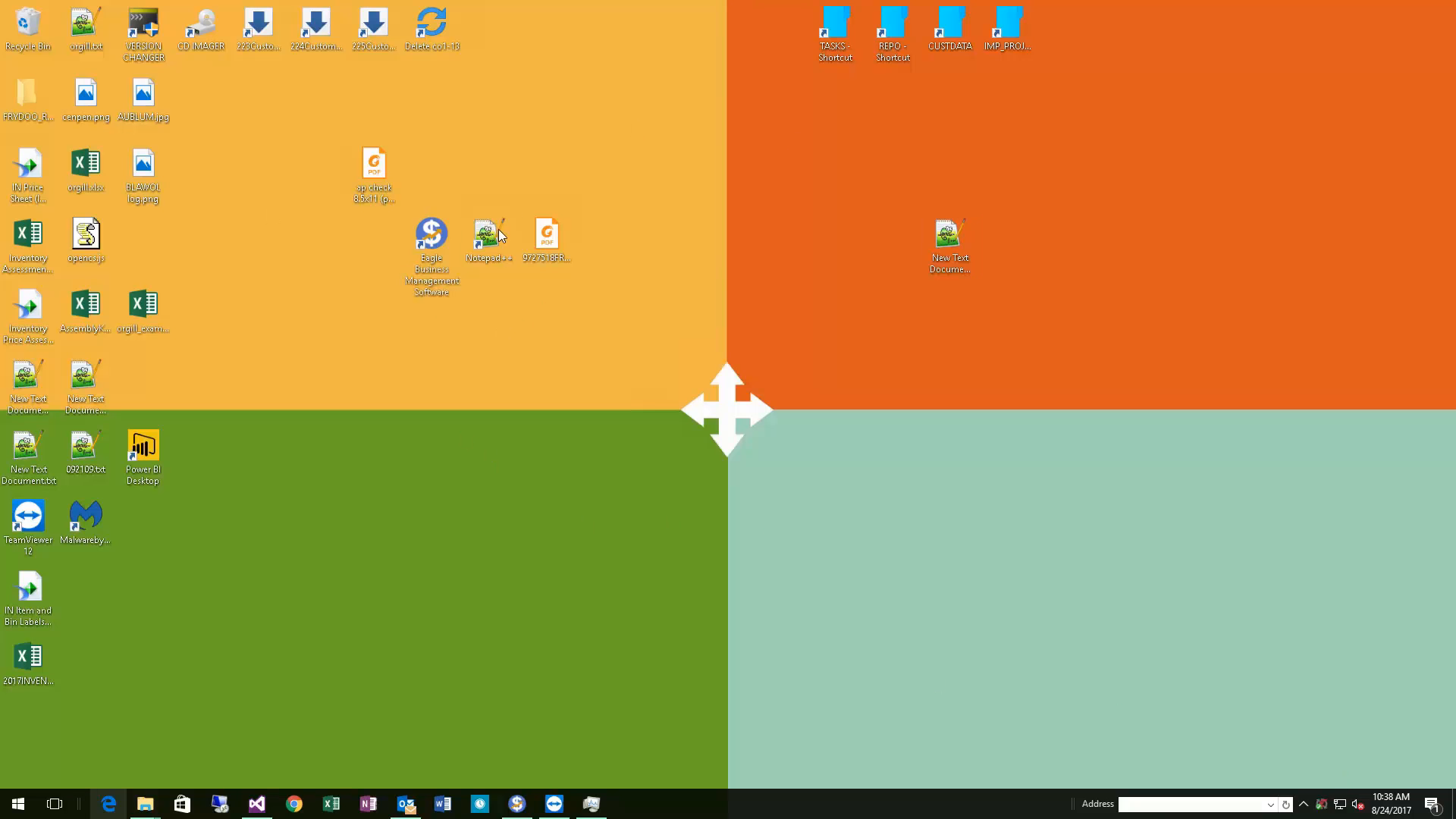
{"action": "left_click", "coordinate": [31, 662]}
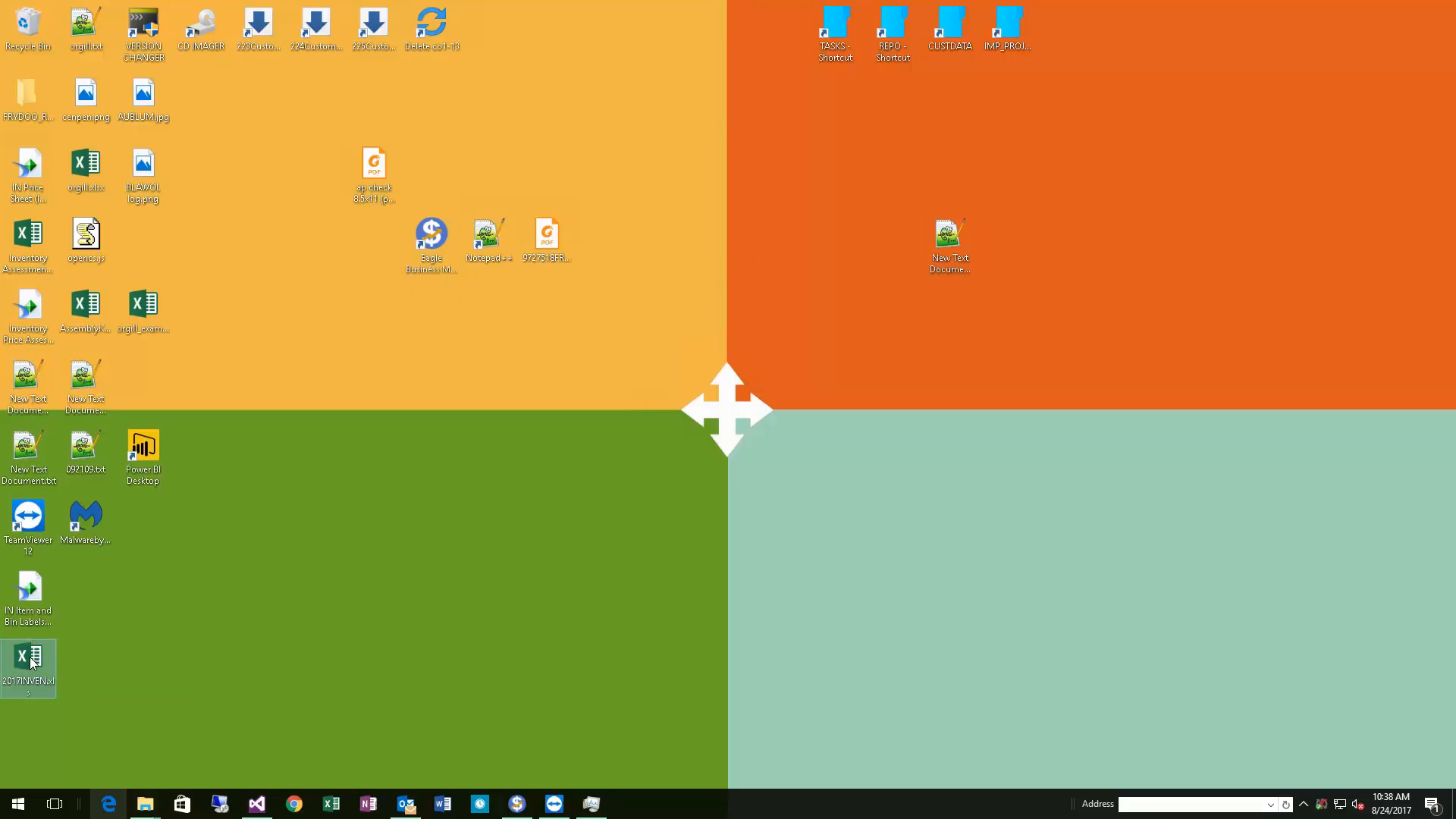
{"action": "double_click", "coordinate": [30, 662]}
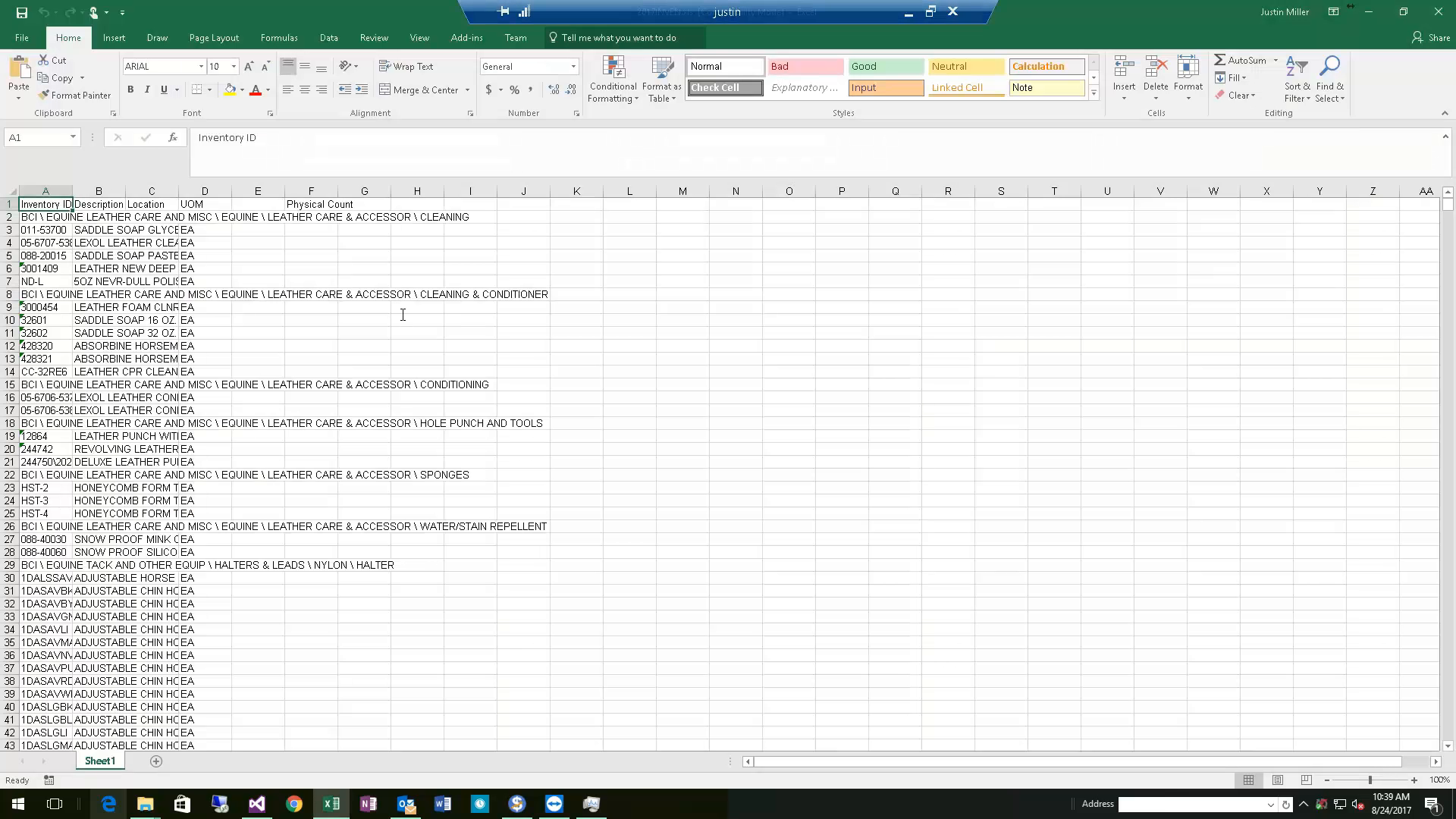
Autofit the width of all worksheet columns to their contents.
{"action": "left_click", "coordinate": [12, 189]}
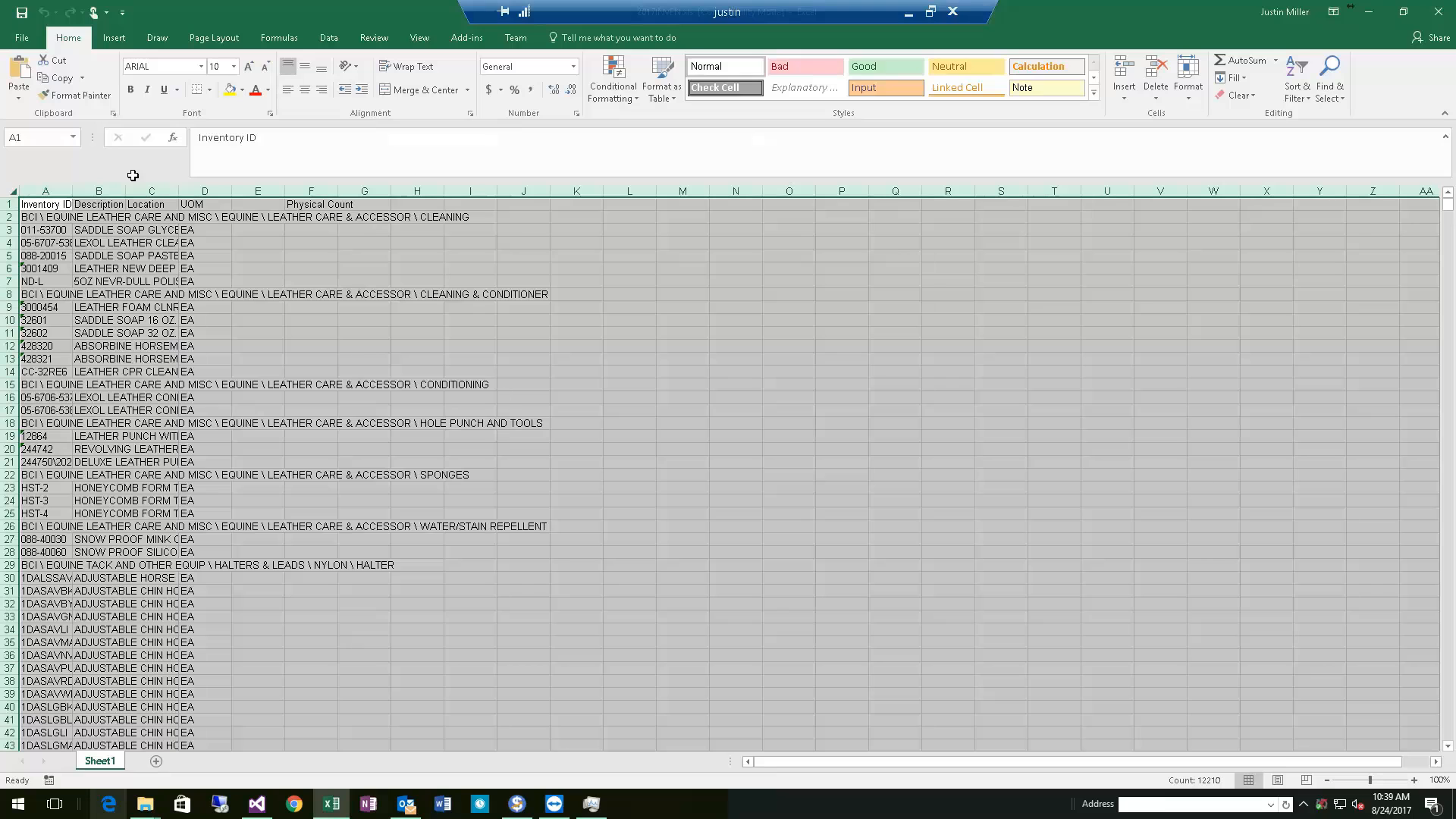
{"action": "double_click", "coordinate": [72, 190]}
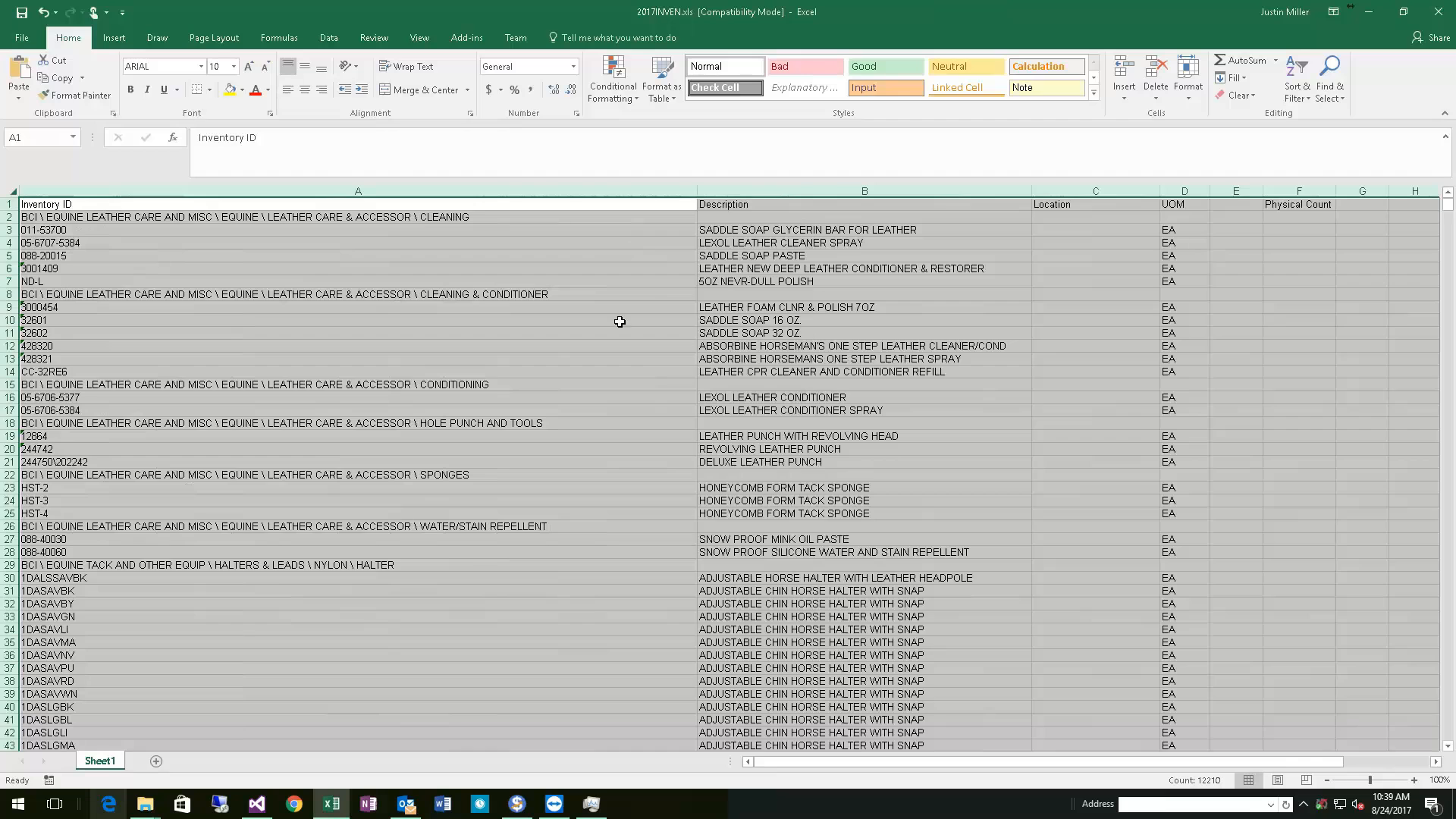
{"action": "left_click", "coordinate": [166, 232]}
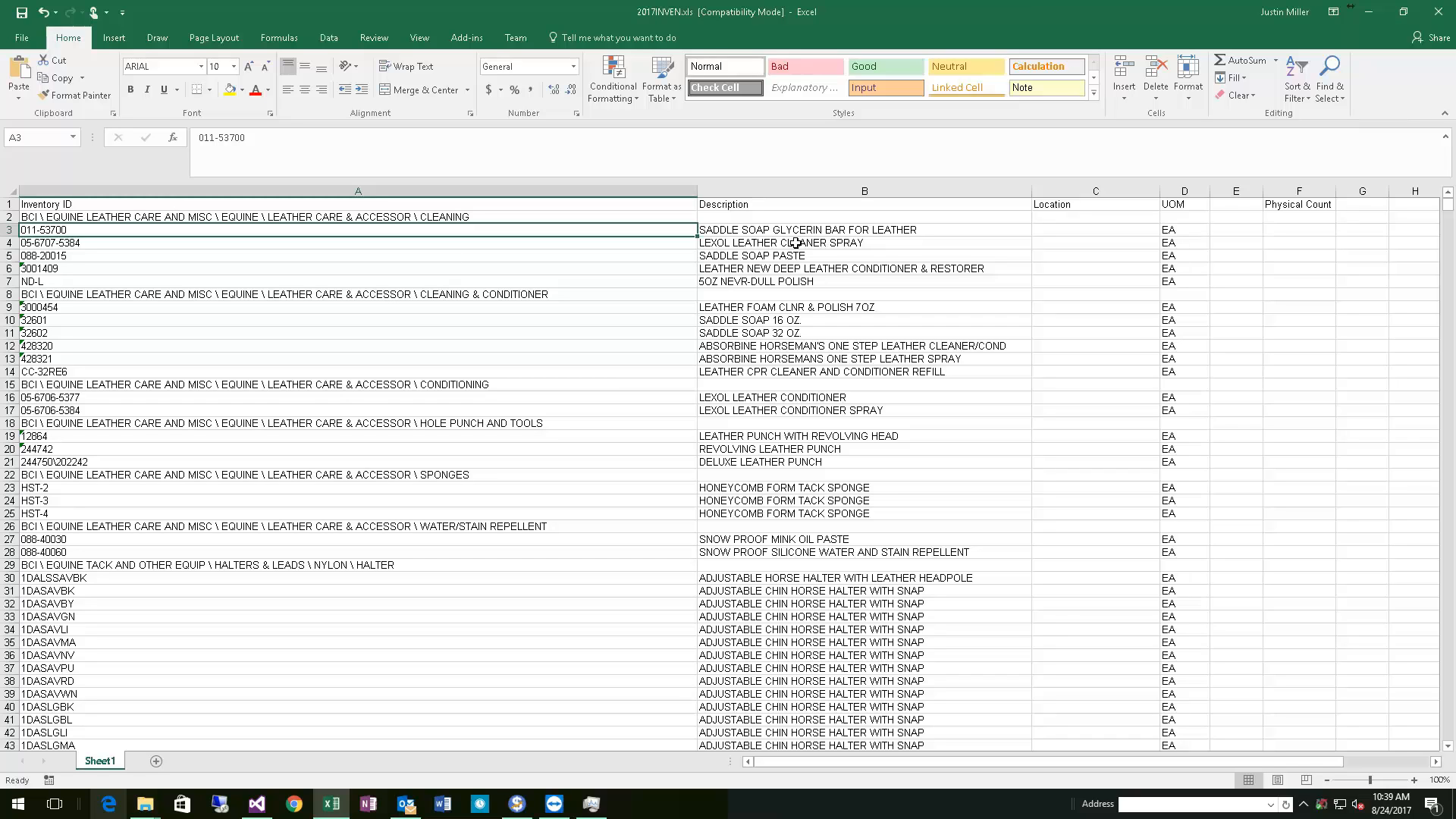
Enter physical counts of 5, 5, 4 and 4 for the first four inventory items, in cells F3 to F6.
{"action": "left_click", "coordinate": [1300, 216]}
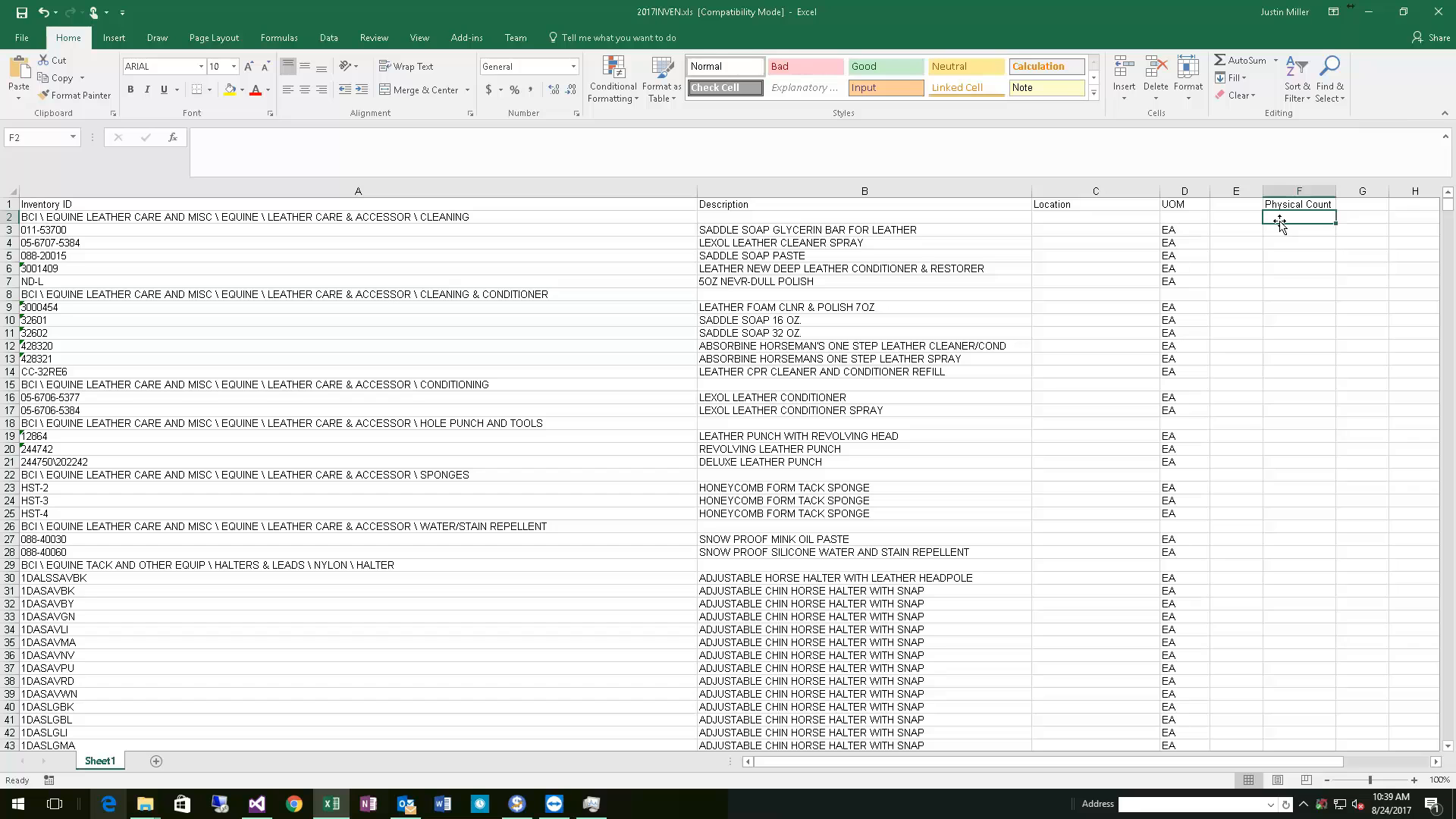
{"action": "key", "text": "Down"}
{"action": "type", "text": "5"}
{"action": "key", "text": "Return"}
{"action": "type", "text": "5"}
{"action": "key", "text": "Return"}
{"action": "type", "text": "46"}
{"action": "key", "text": "BackSpace"}
{"action": "key", "text": "Return"}
{"action": "type", "text": "516"}
{"action": "key", "text": "BackSpace"}
{"action": "key", "text": "BackSpace"}
{"action": "key", "text": "BackSpace"}
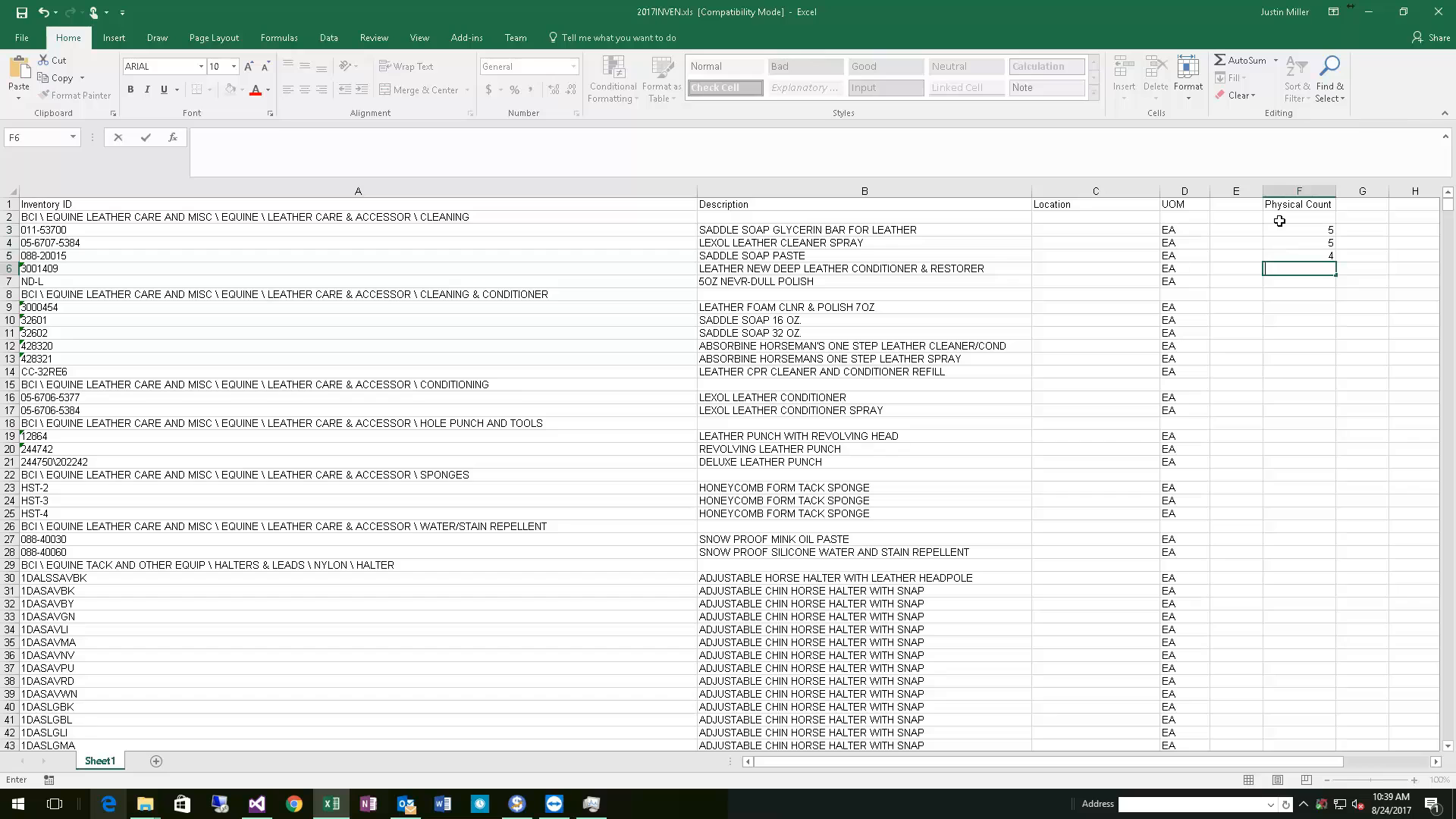
{"action": "type", "text": "4"}
{"action": "key", "text": "ctrl+Return"}
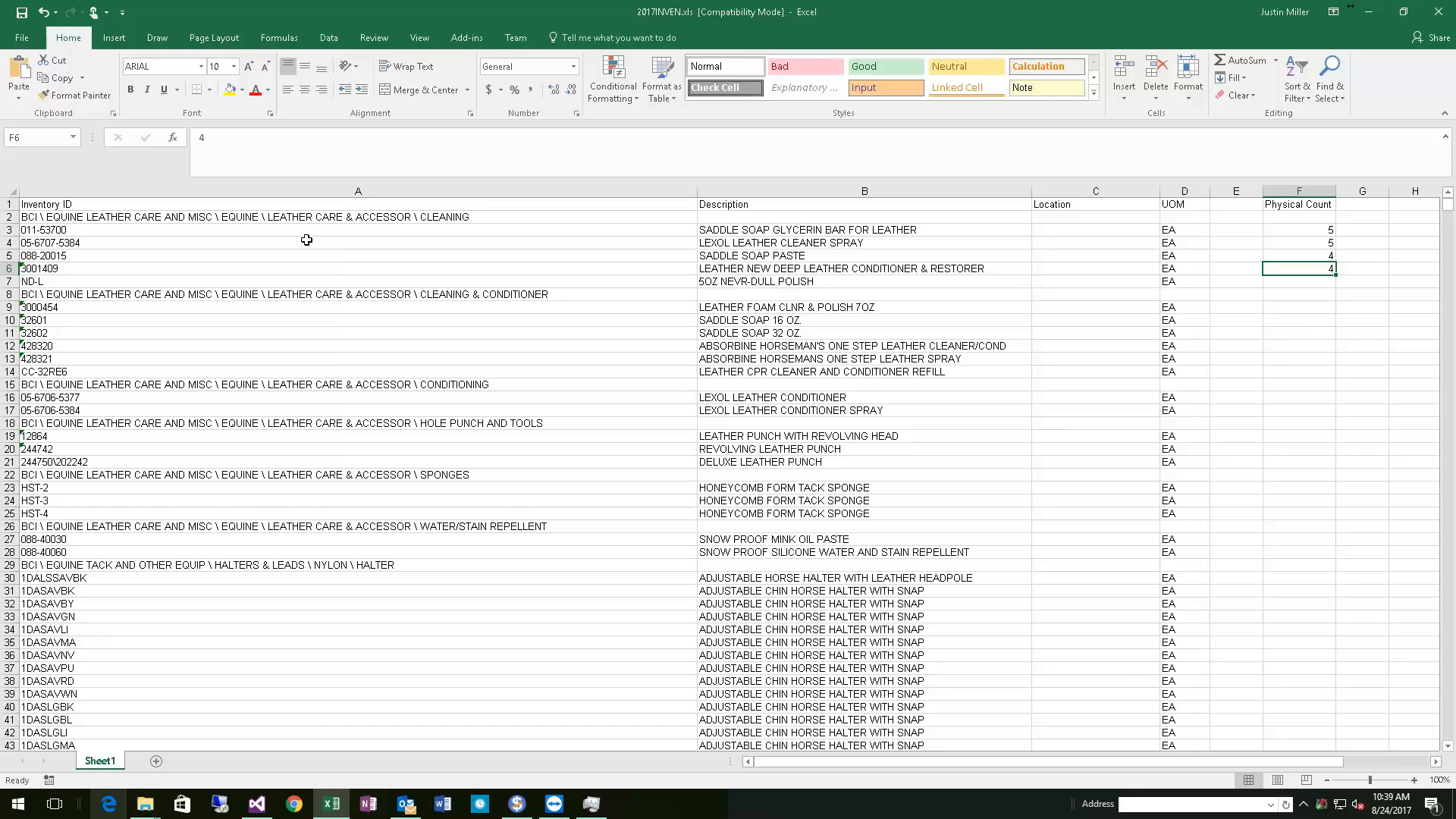
Rename the Inventory ID column header in cell A1 to ID.
{"action": "left_click", "coordinate": [356, 204]}
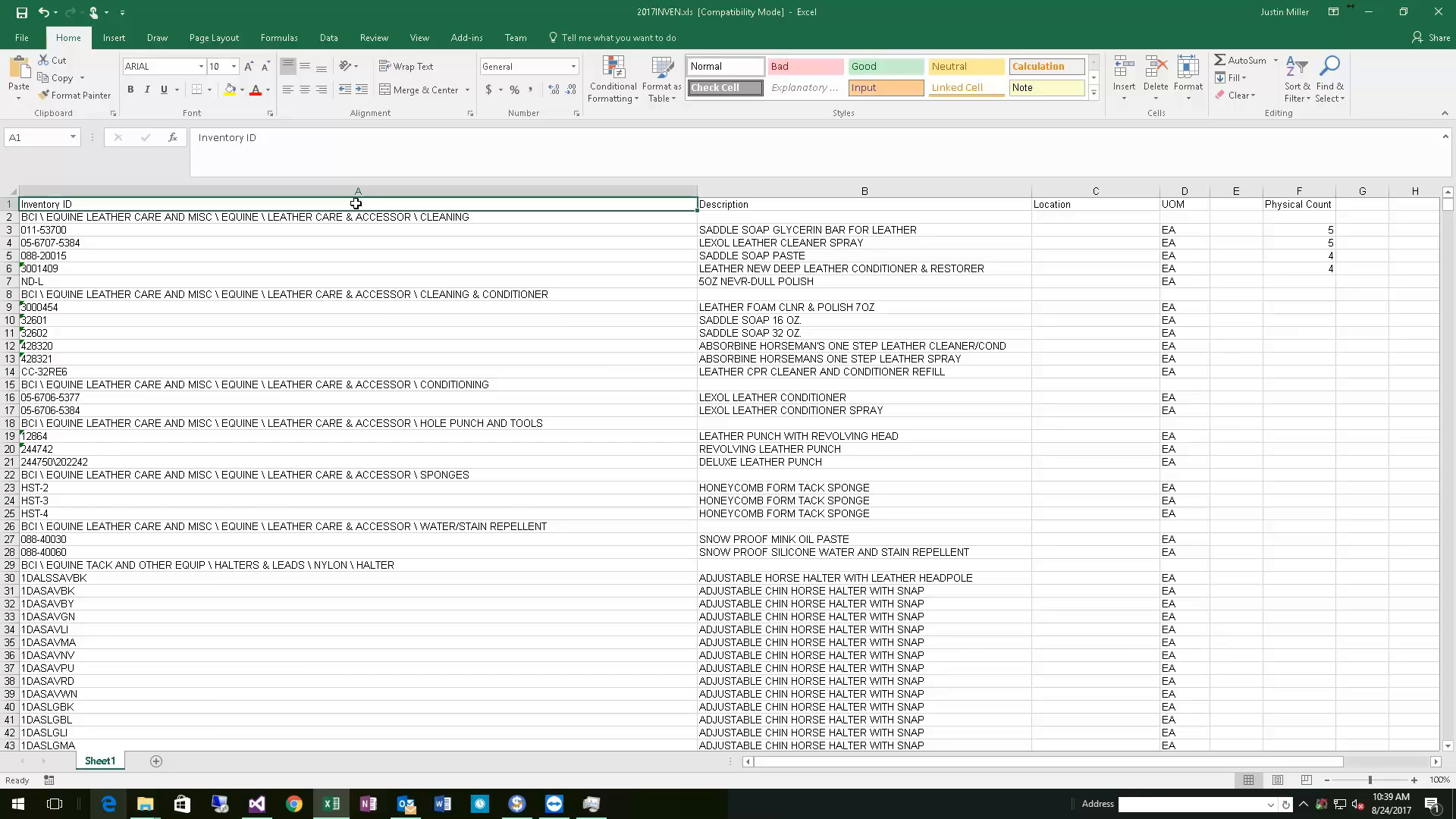
{"action": "type", "text": "id"}
{"action": "type", "text": "ID"}
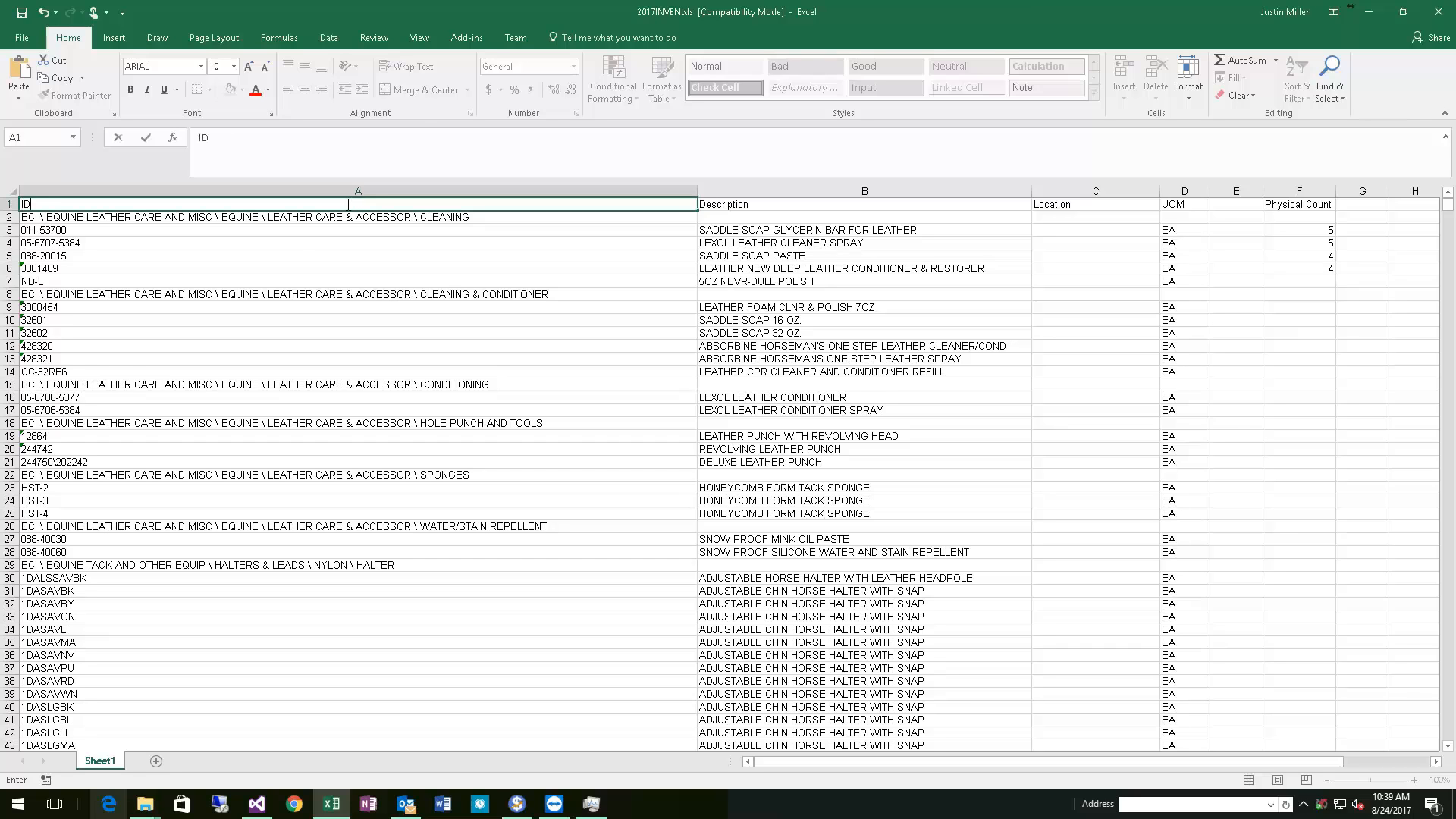
{"action": "left_click", "coordinate": [307, 218]}
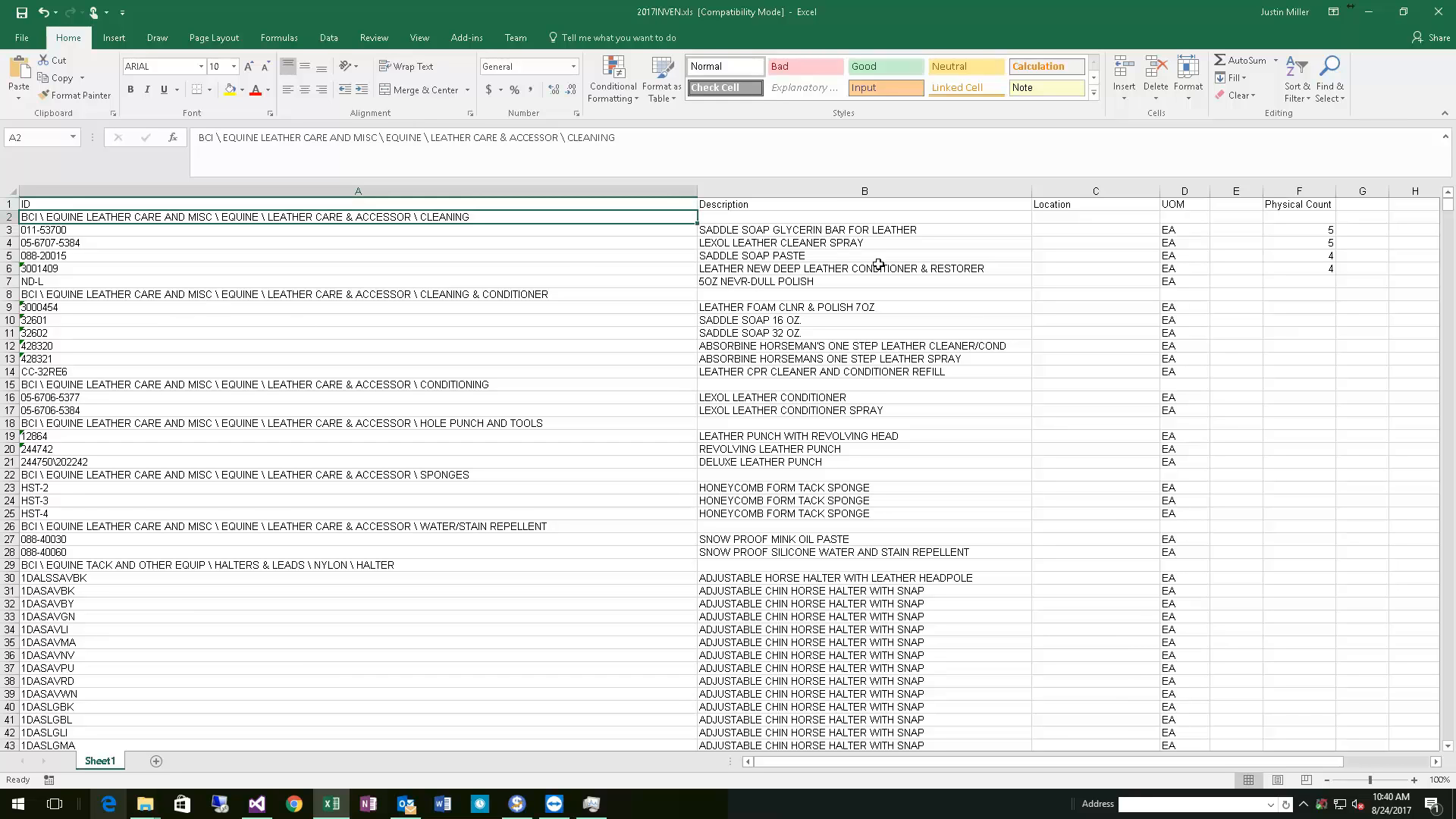
Delete the Description, Location and UOM columns and the empty column before Physical Count.
{"action": "left_click", "coordinate": [847, 190]}
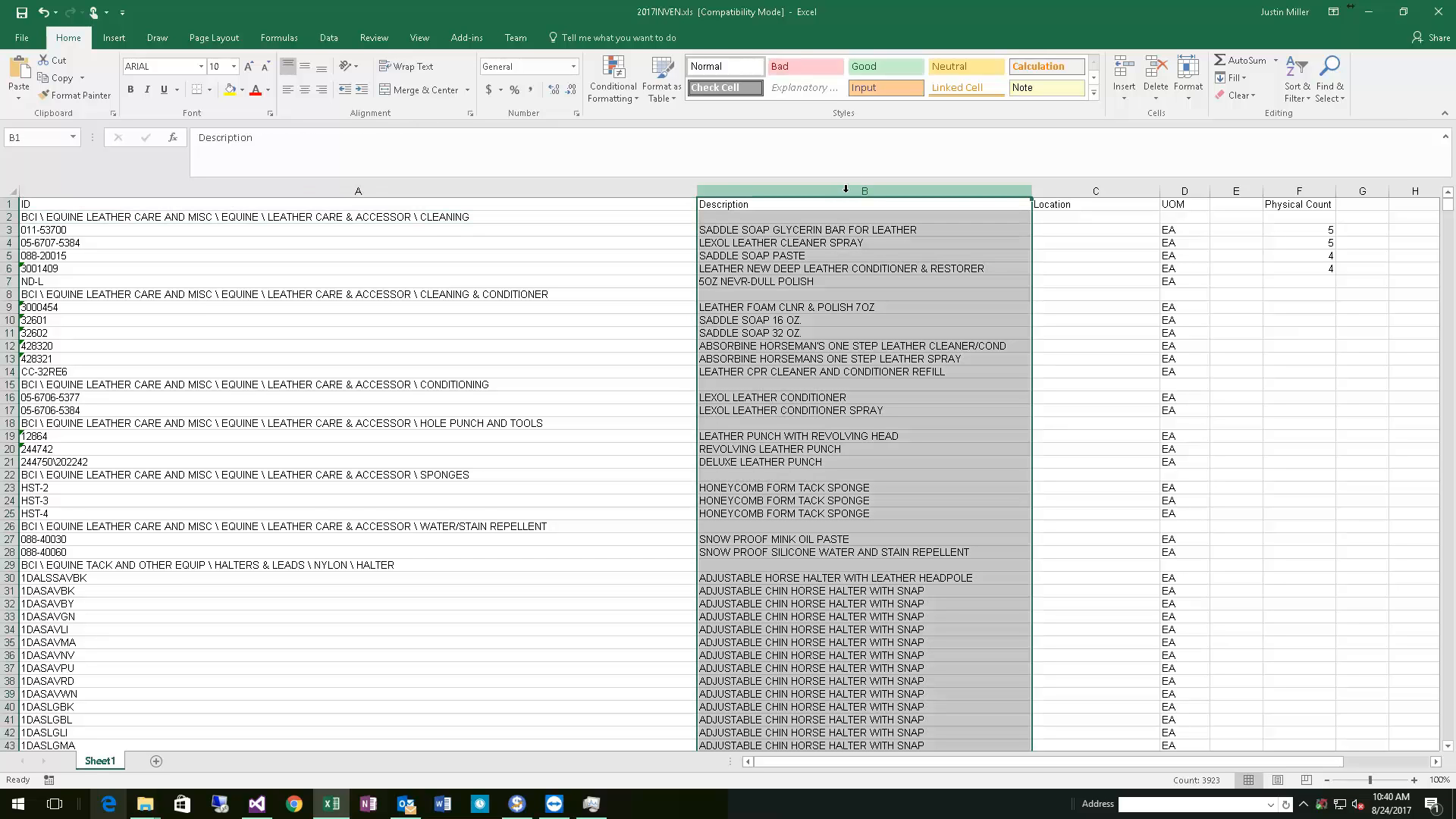
{"action": "right_click", "coordinate": [848, 191]}
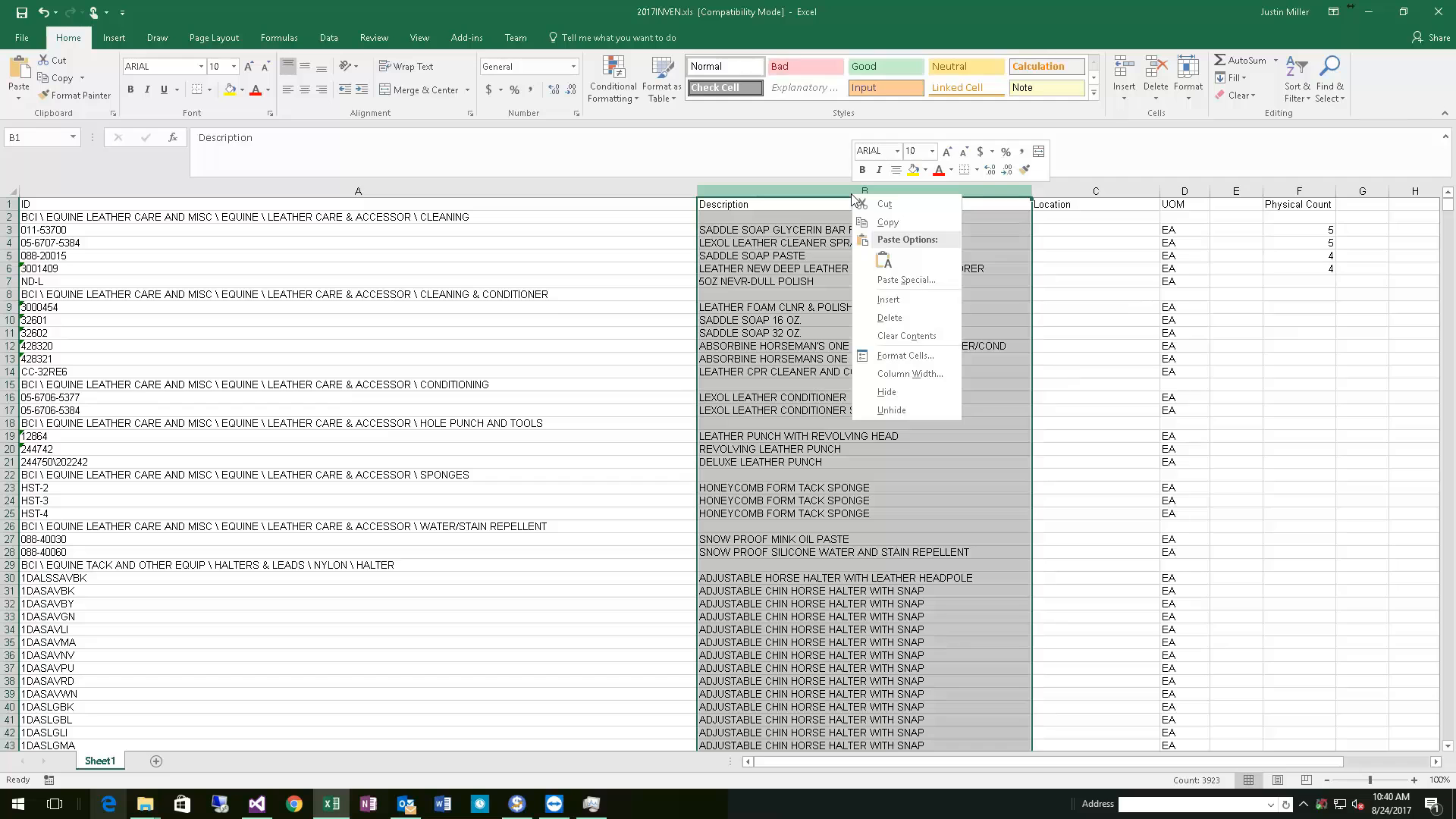
{"action": "left_click", "coordinate": [890, 317]}
{"action": "right_click", "coordinate": [790, 190]}
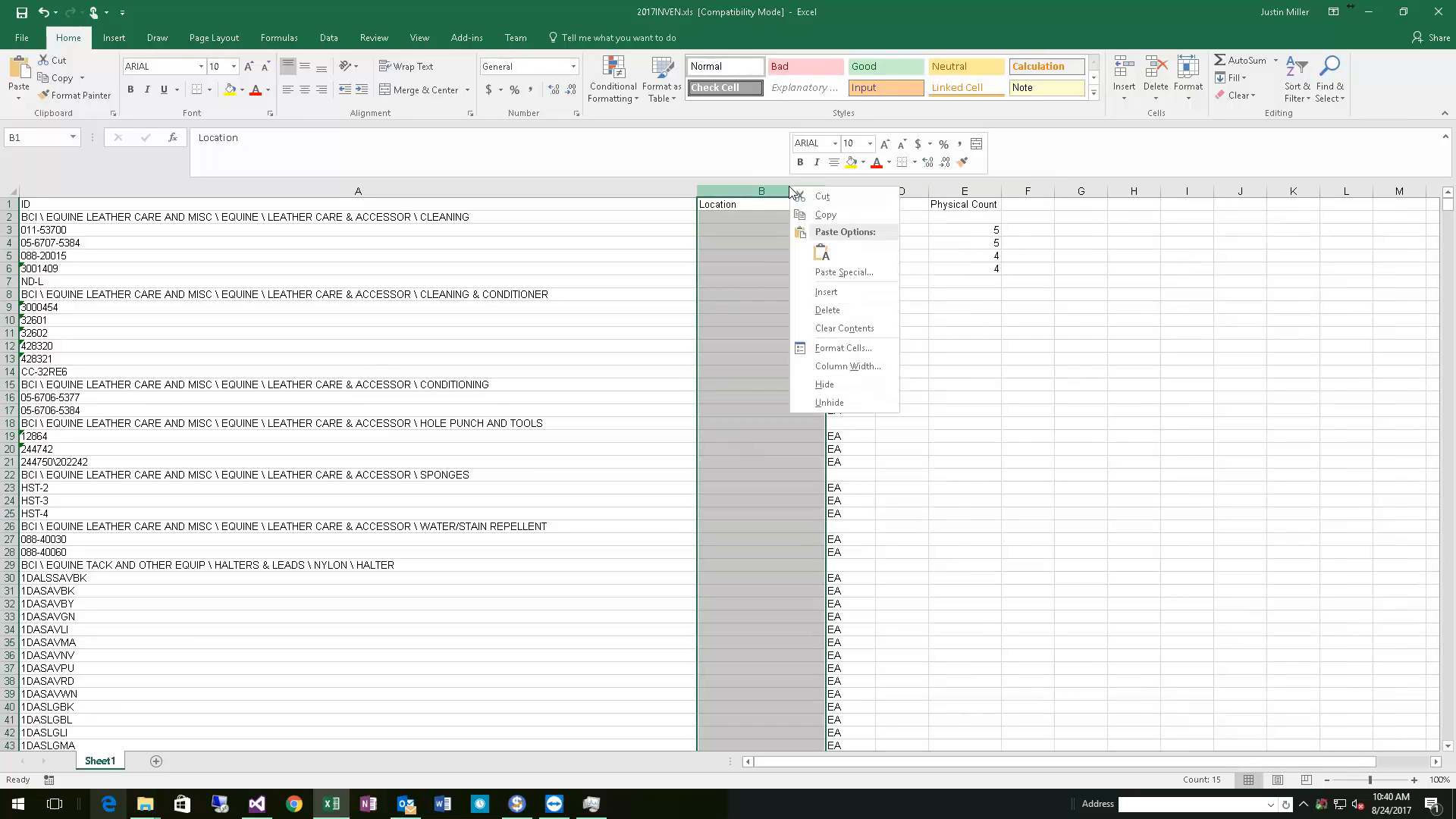
{"action": "left_click", "coordinate": [827, 309]}
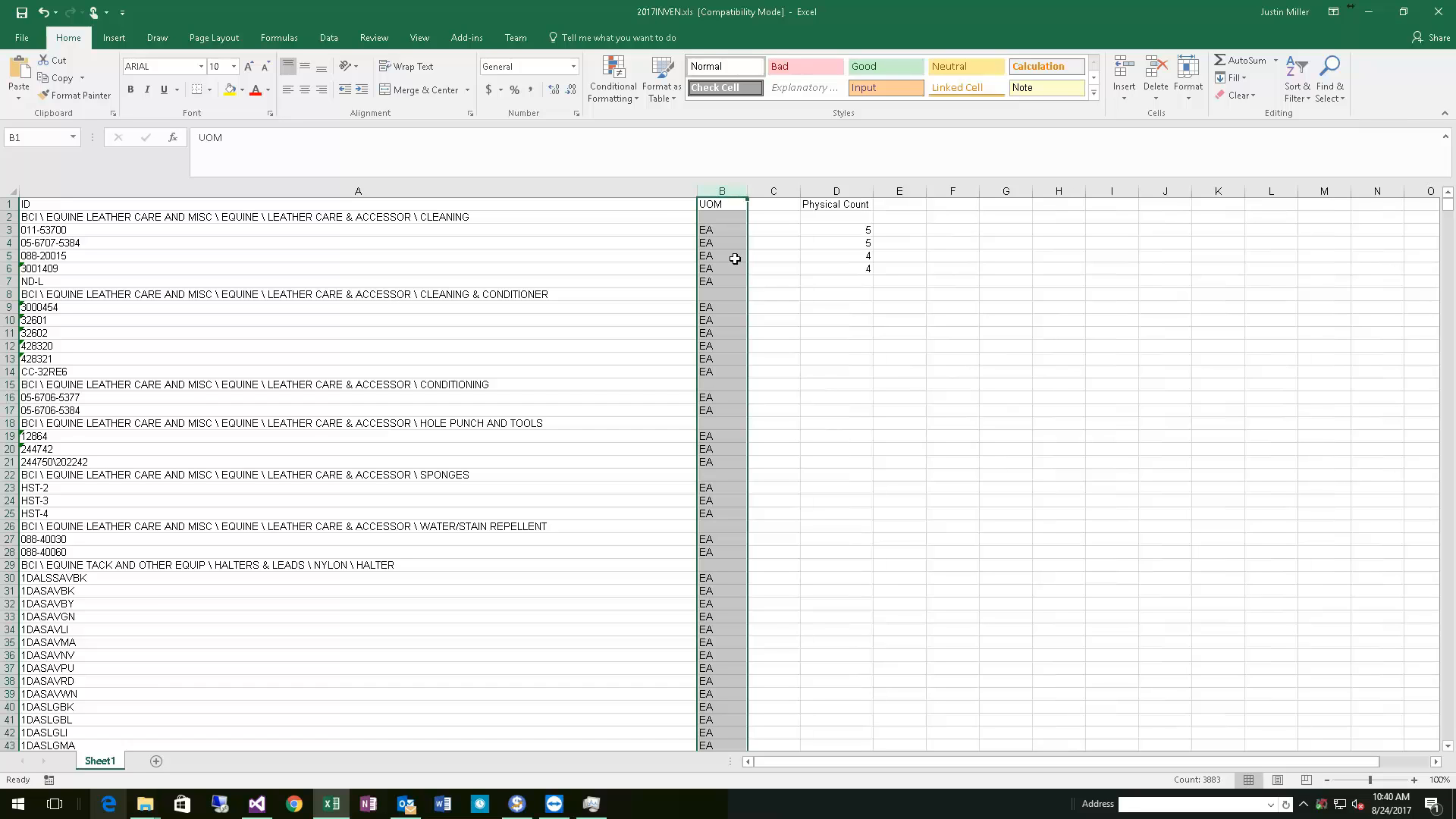
{"action": "right_click", "coordinate": [728, 194]}
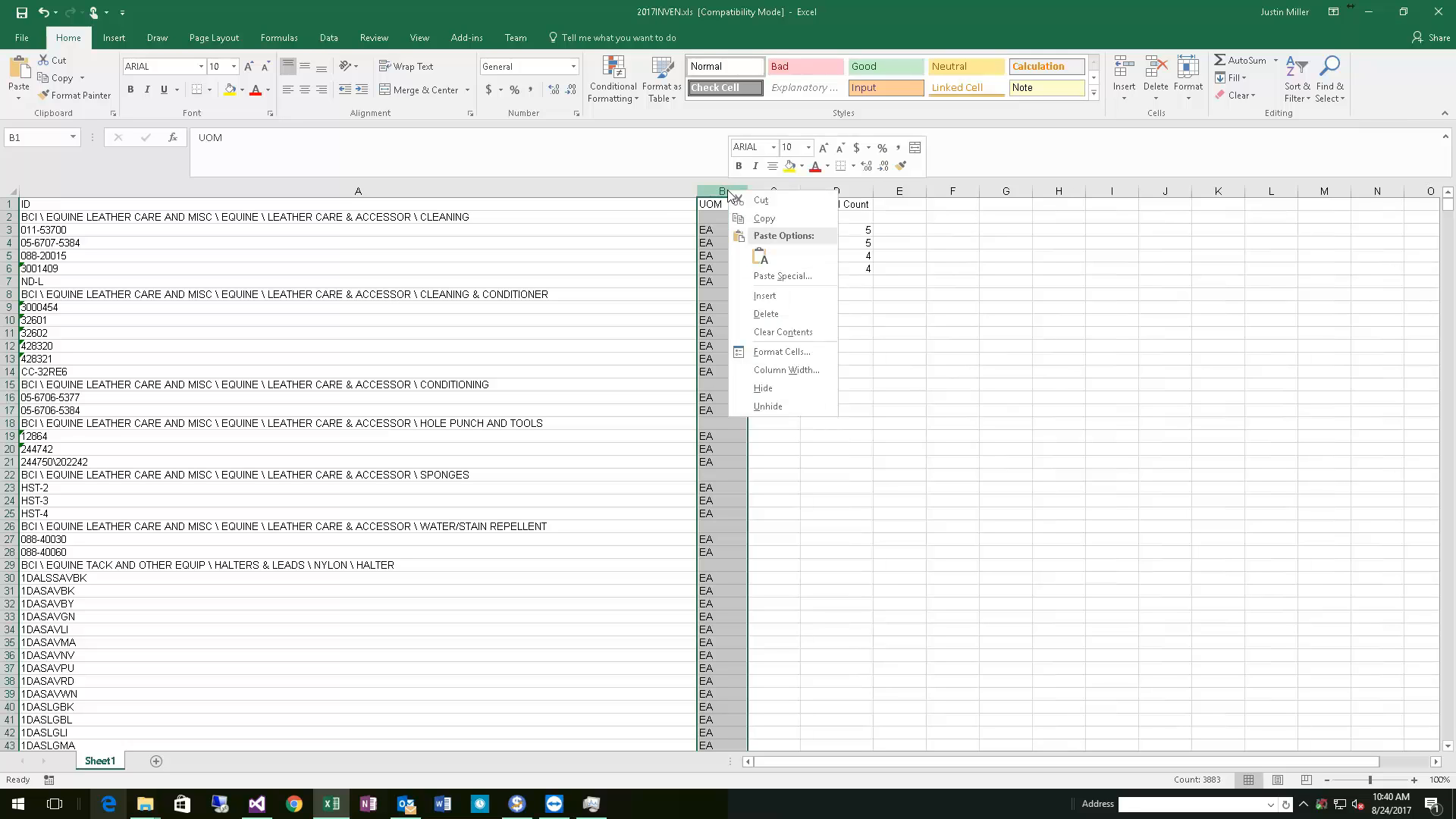
{"action": "left_click", "coordinate": [766, 313]}
{"action": "right_click", "coordinate": [726, 193]}
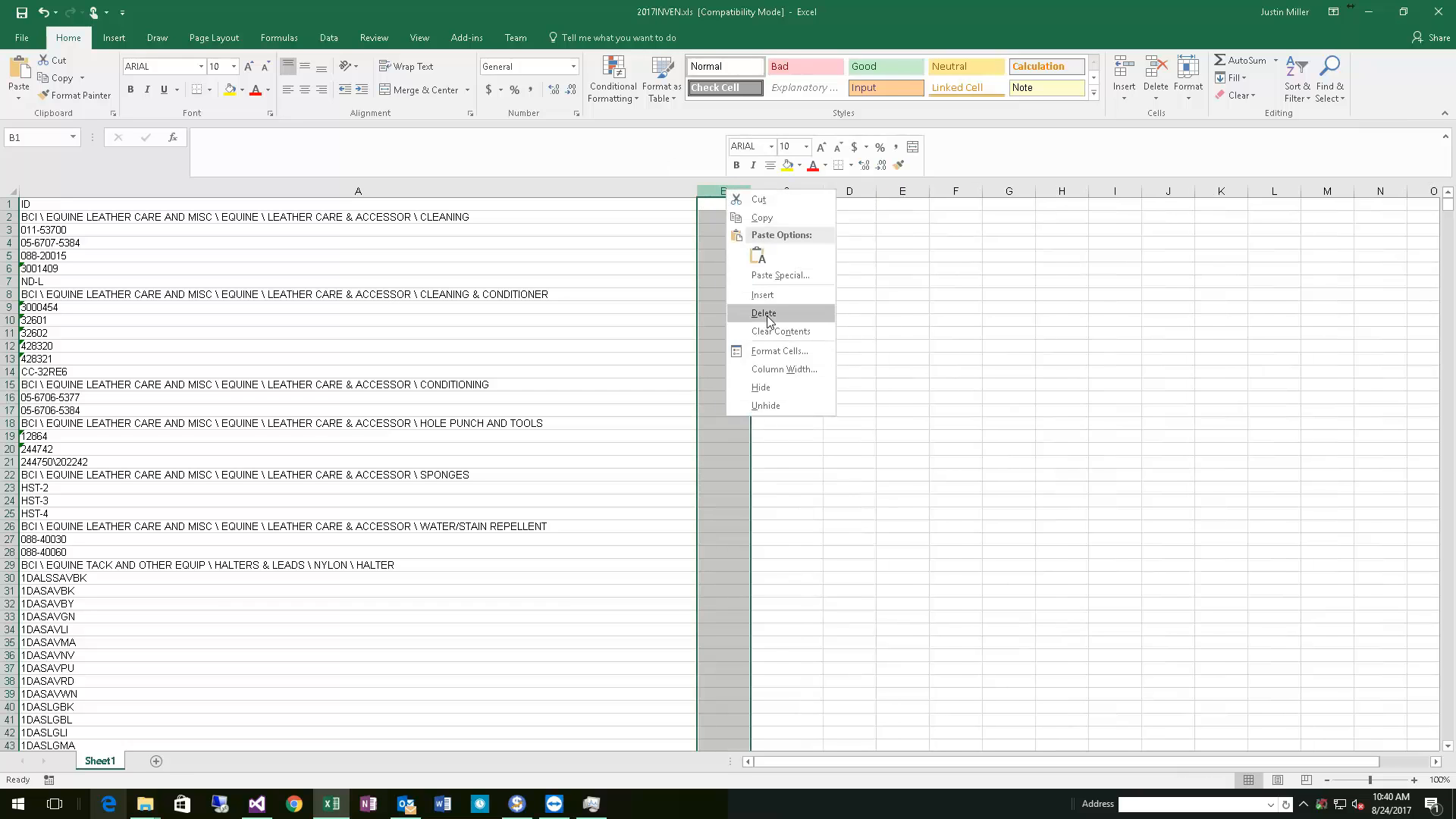
{"action": "left_click", "coordinate": [766, 313]}
Rename the Physical Count column header in cell B1 to COUNT.
{"action": "left_click", "coordinate": [735, 204]}
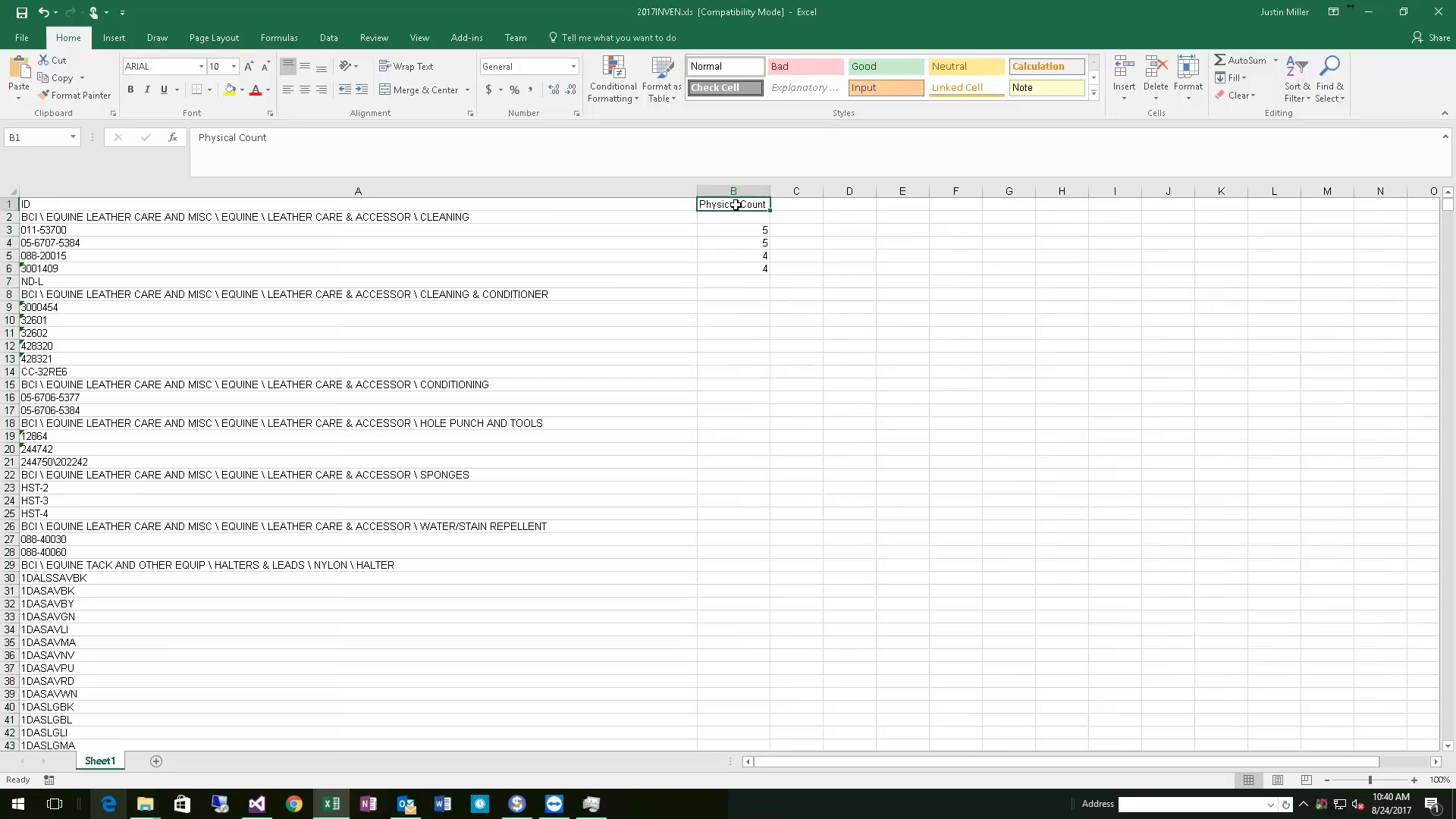
{"action": "type", "text": "COUNT"}
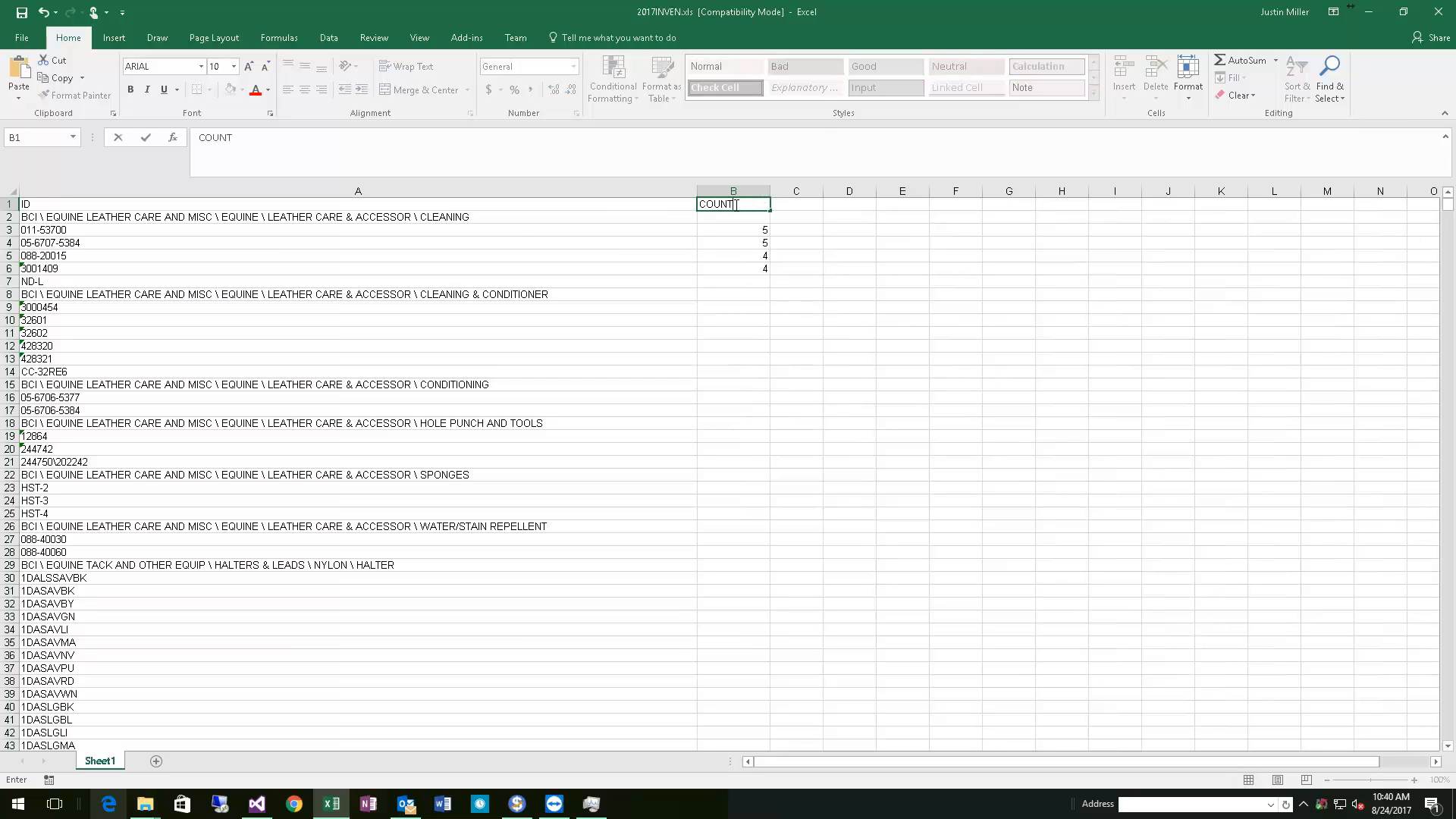
{"action": "key", "text": "ctrl+Return"}
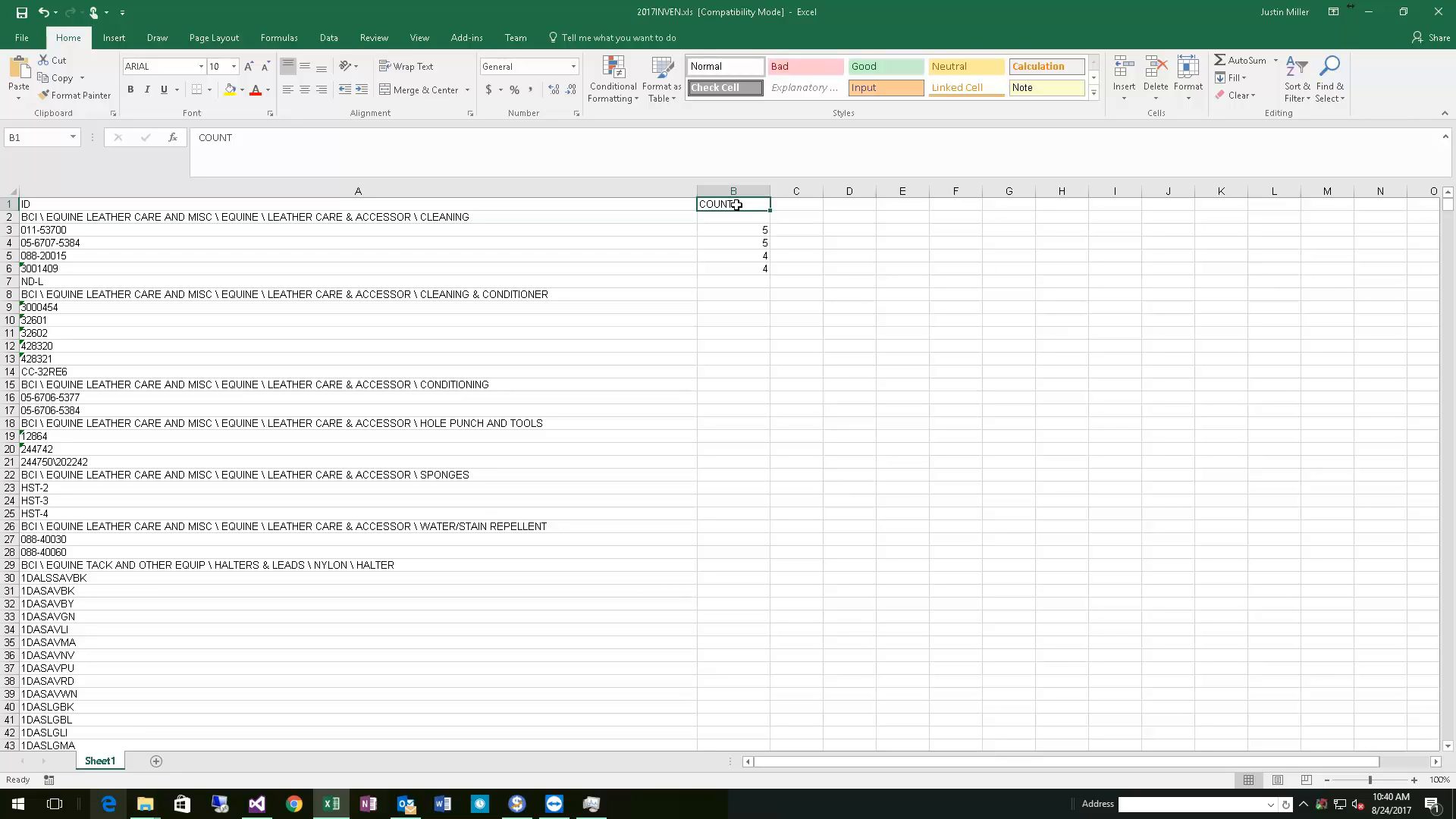
{"action": "left_click", "coordinate": [377, 334]}
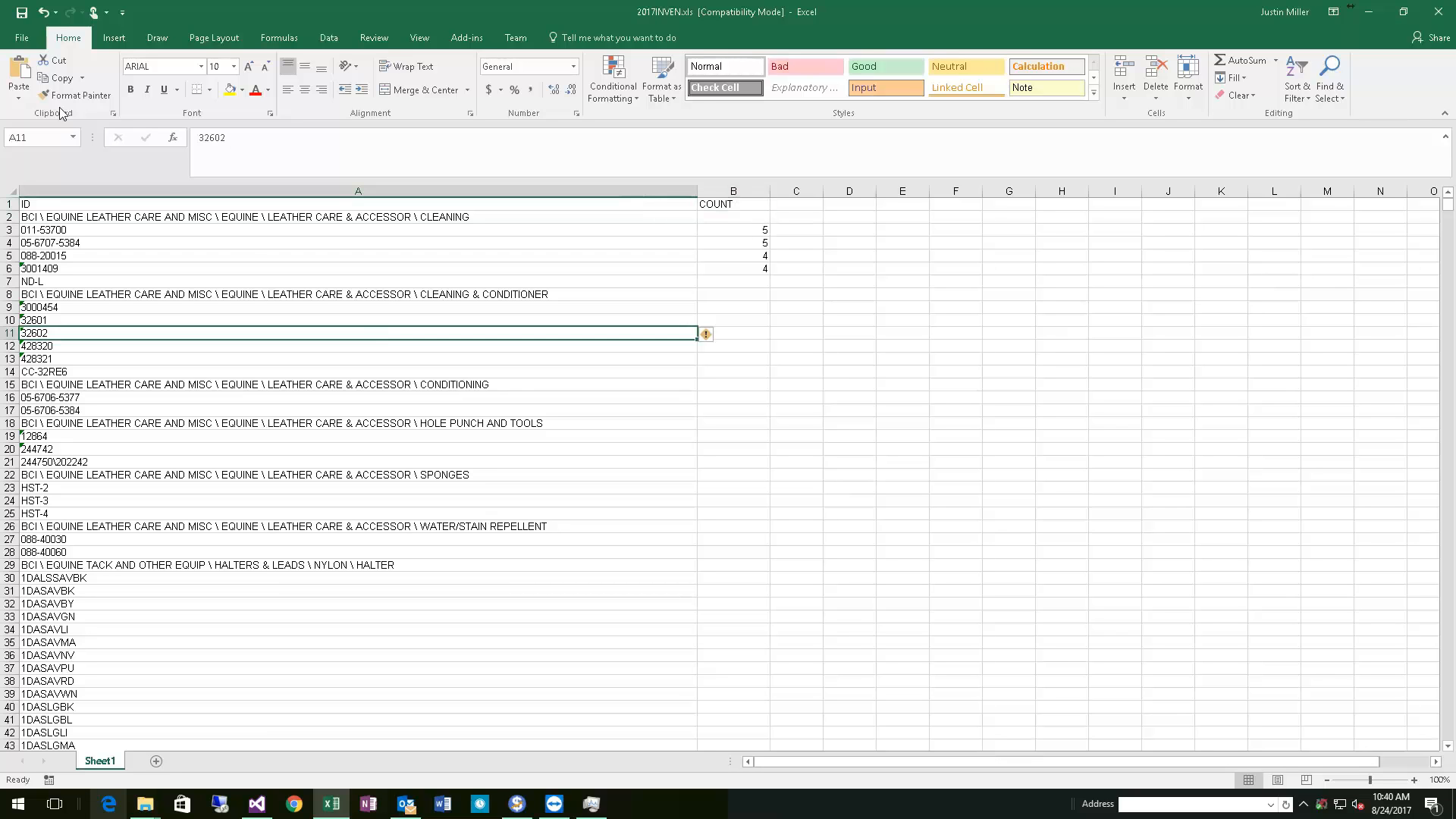
Save the worksheet to the Desktop as 2017INVEN in CSV (Comma delimited) format.
{"action": "left_click", "coordinate": [21, 38]}
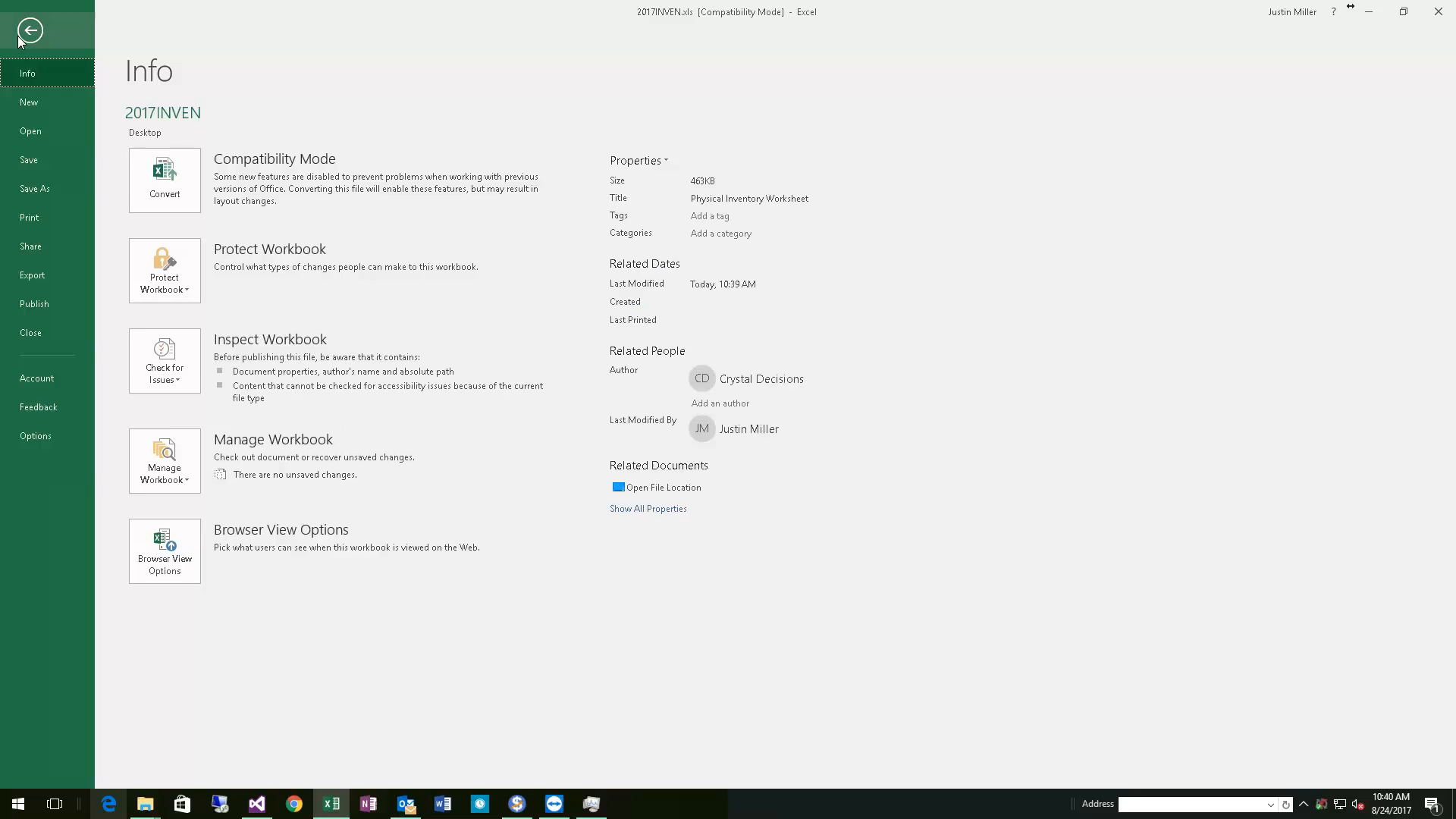
{"action": "left_click", "coordinate": [55, 190]}
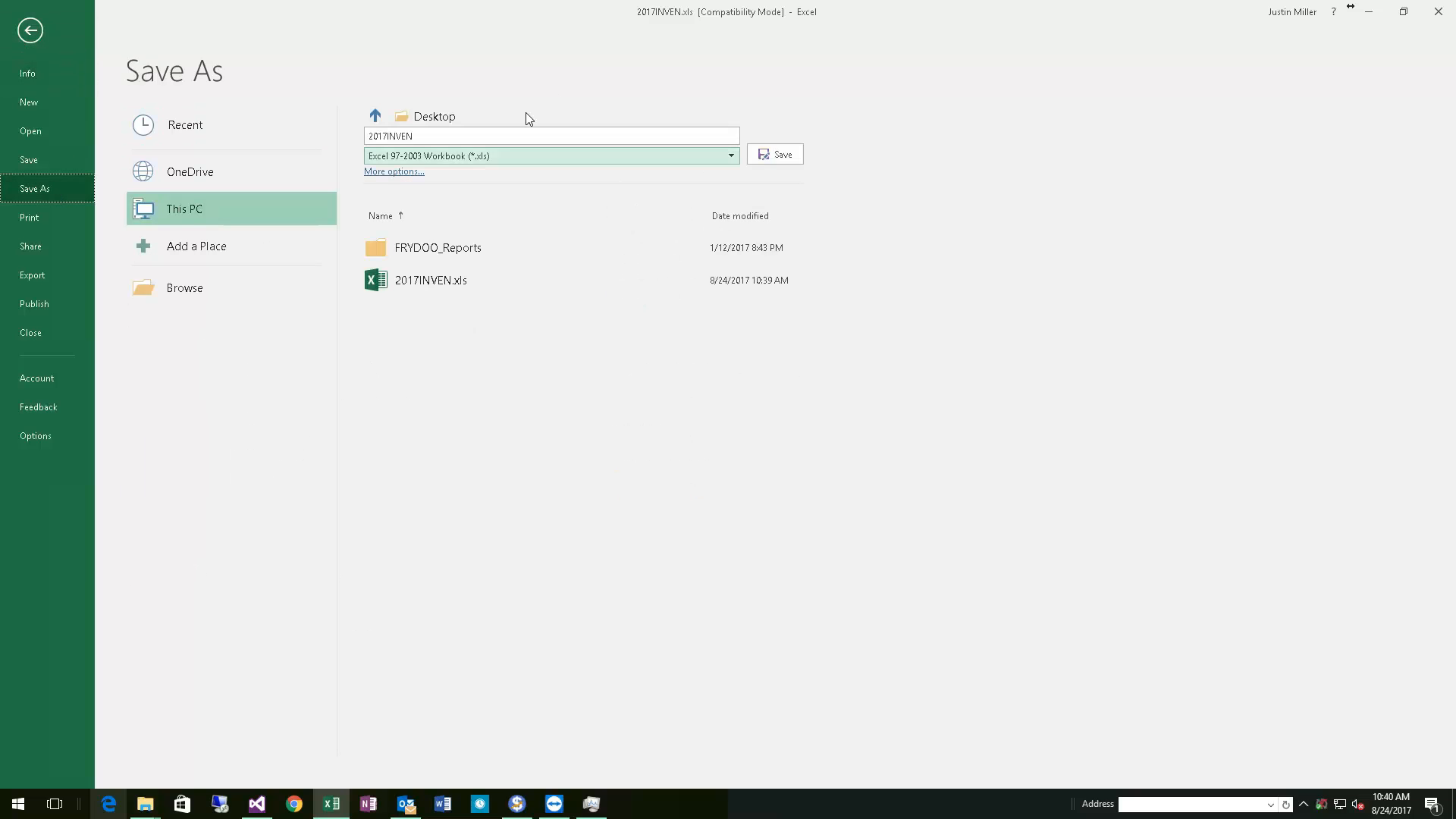
{"action": "left_click", "coordinate": [458, 160]}
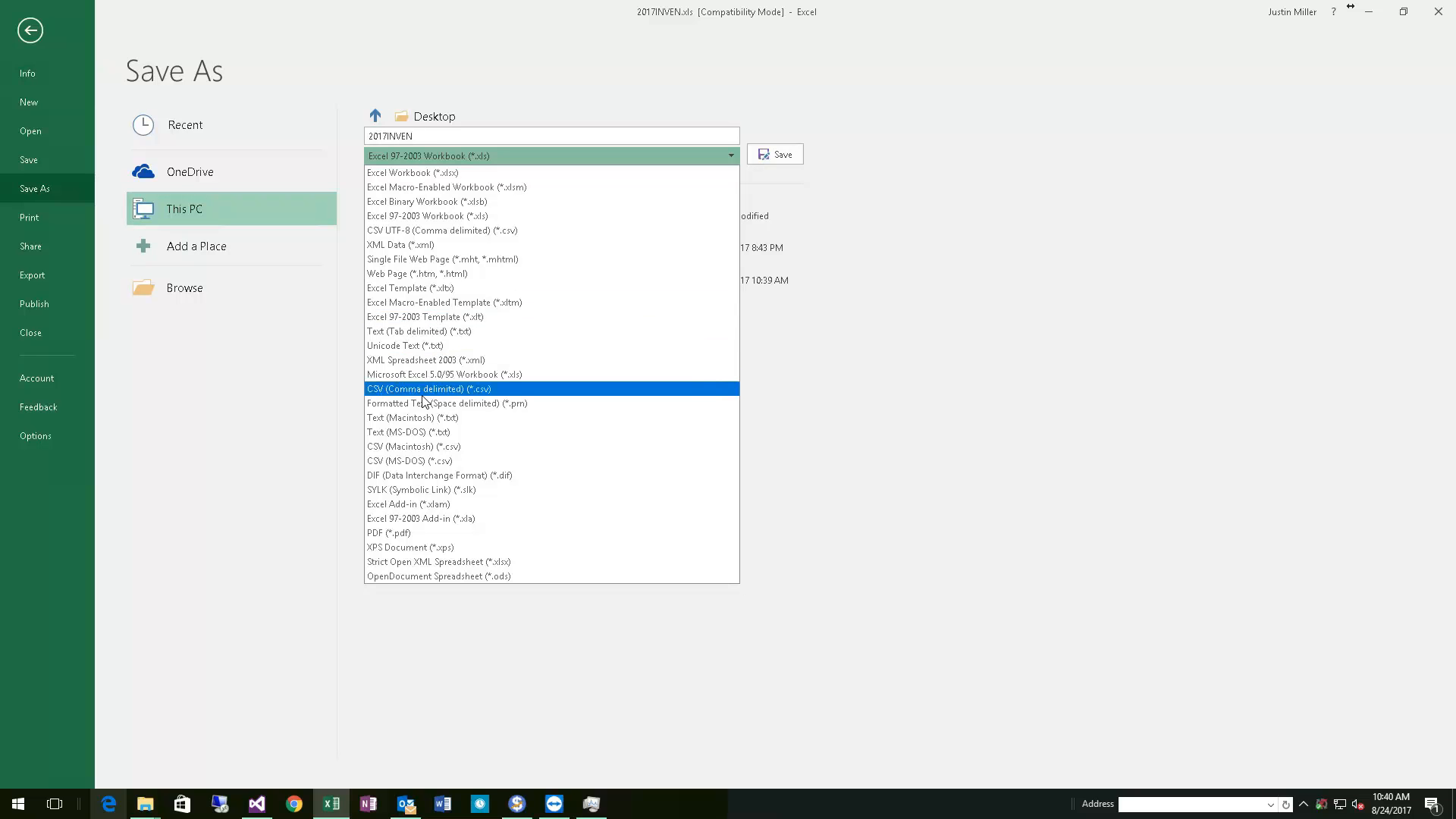
{"action": "key", "text": "Escape"}
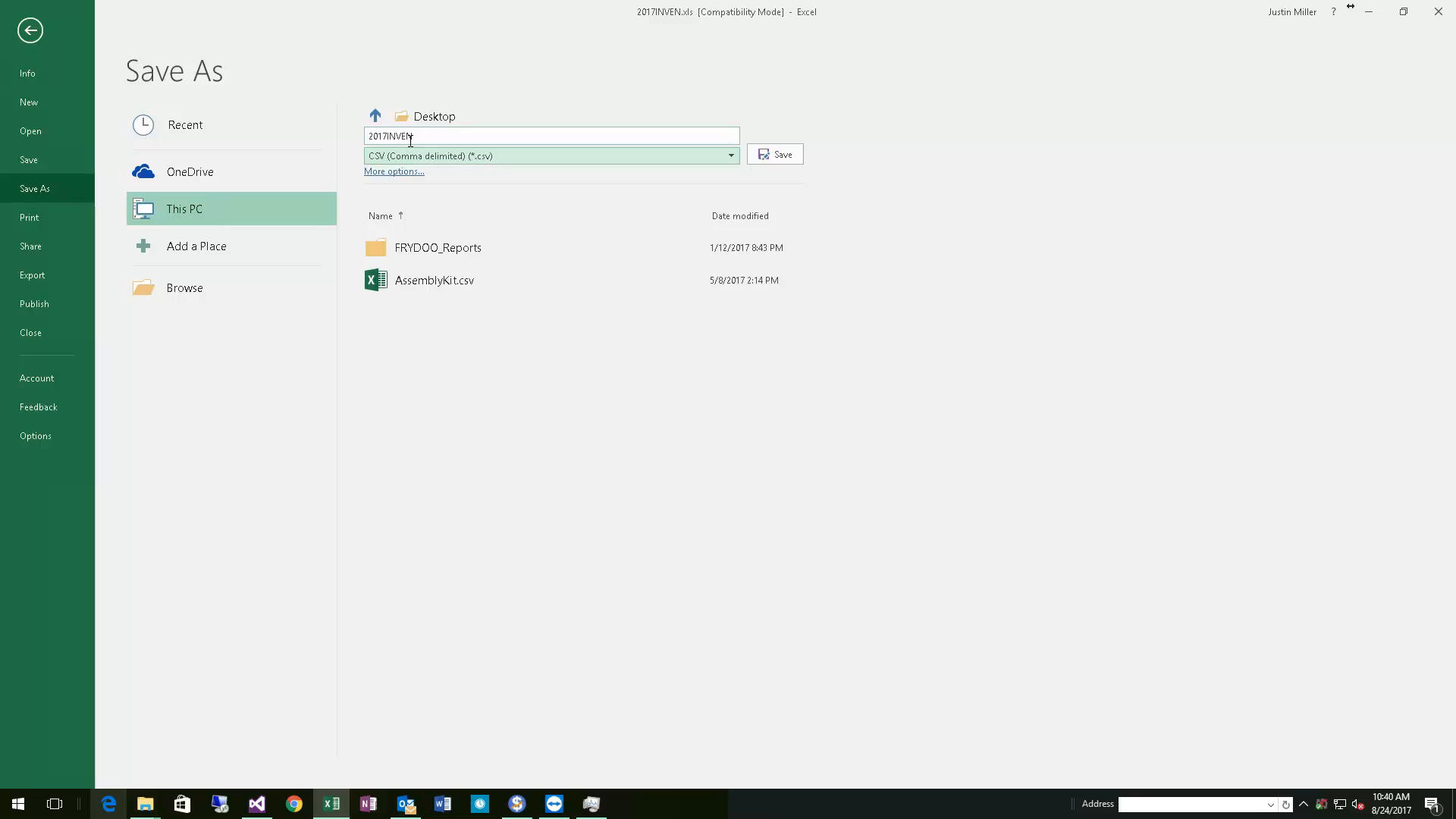
{"action": "left_click", "coordinate": [771, 154]}
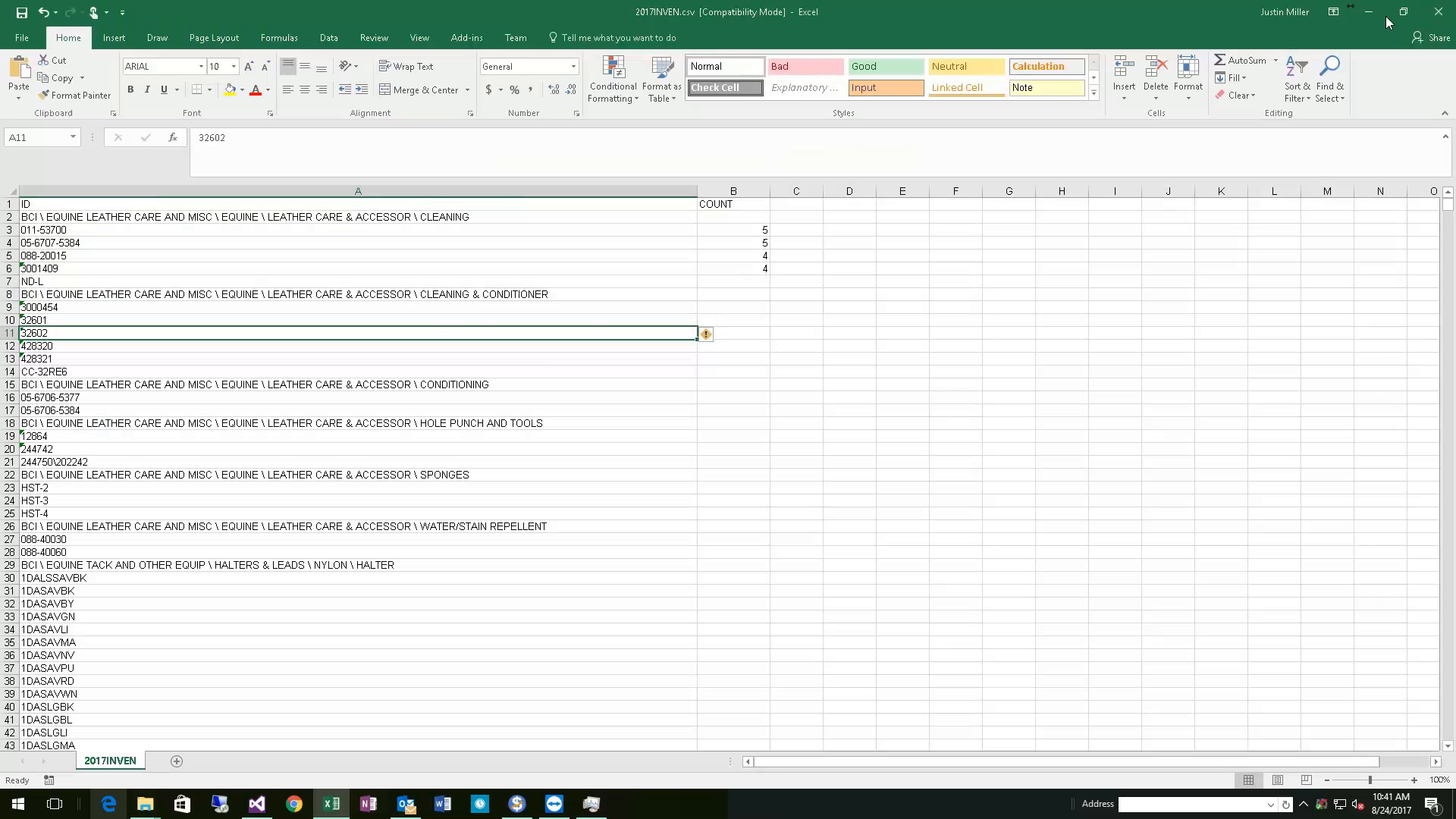
Close the workbook and, in EBMS, open the current end-of-year inventory counts for control code 2017.
{"action": "left_click", "coordinate": [1440, 9]}
{"action": "left_click", "coordinate": [944, 98]}
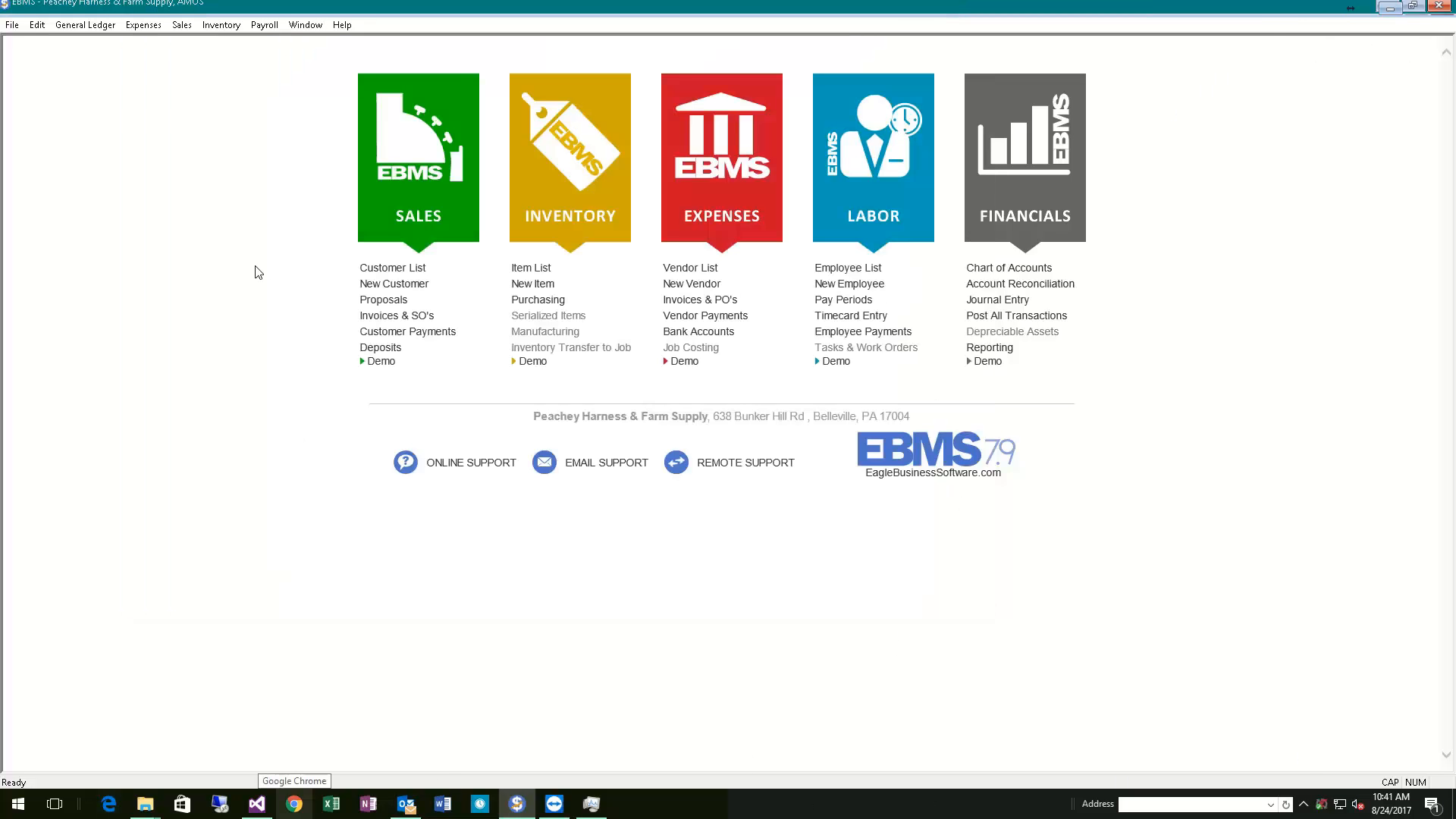
{"action": "left_click", "coordinate": [219, 25]}
{"action": "left_click", "coordinate": [137, 136]}
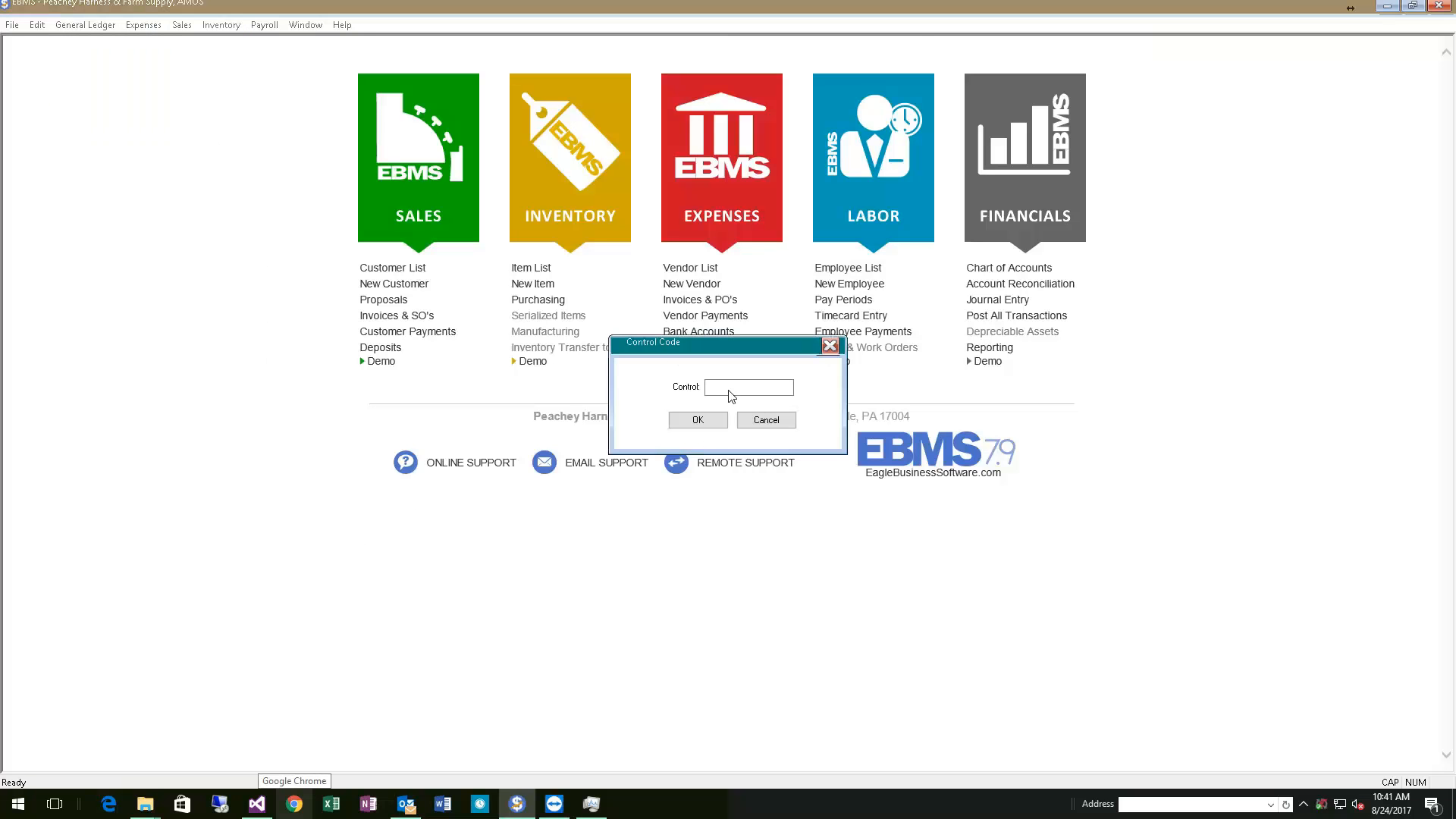
{"action": "type", "text": "2017"}
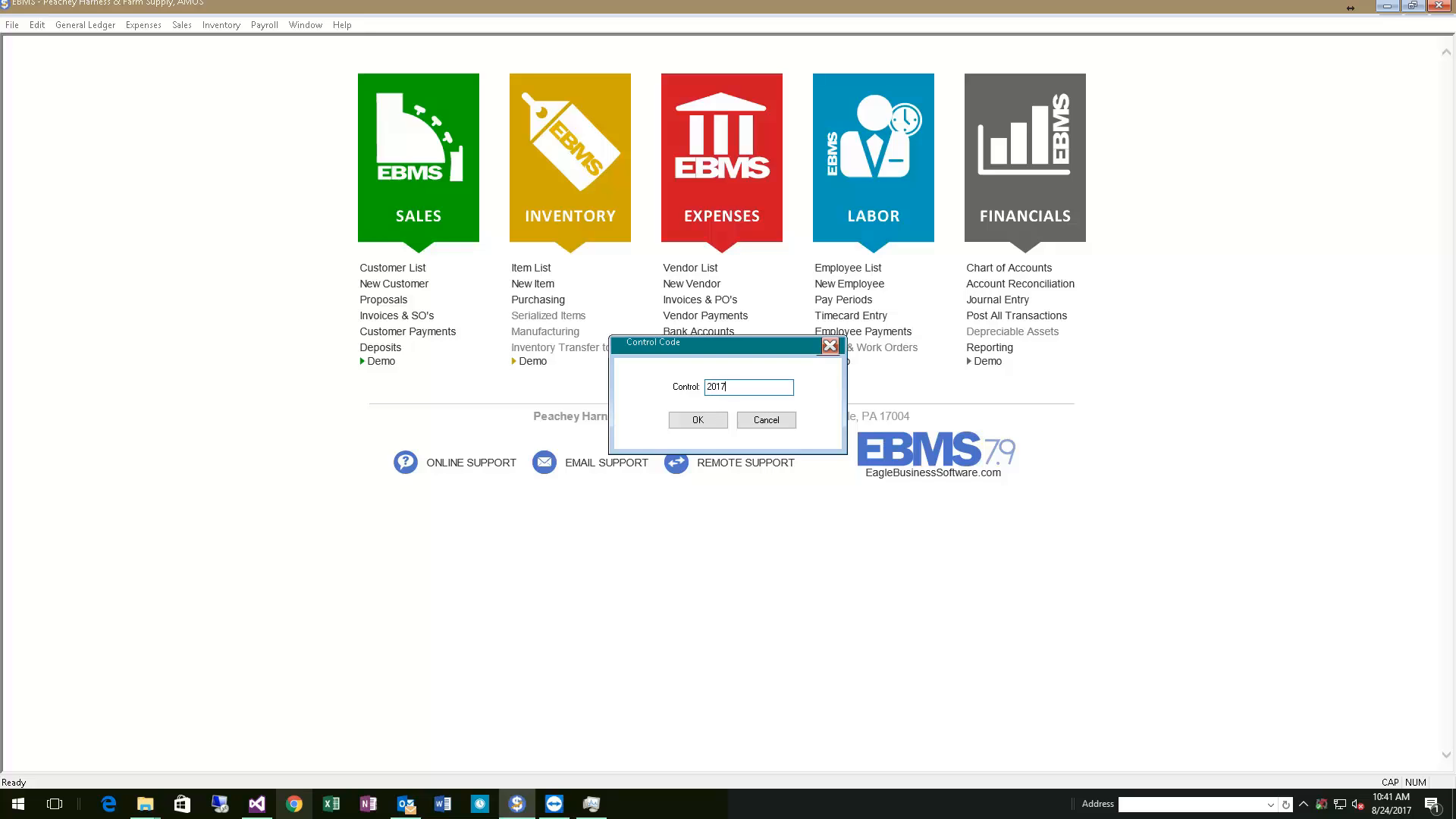
{"action": "left_click", "coordinate": [699, 421]}
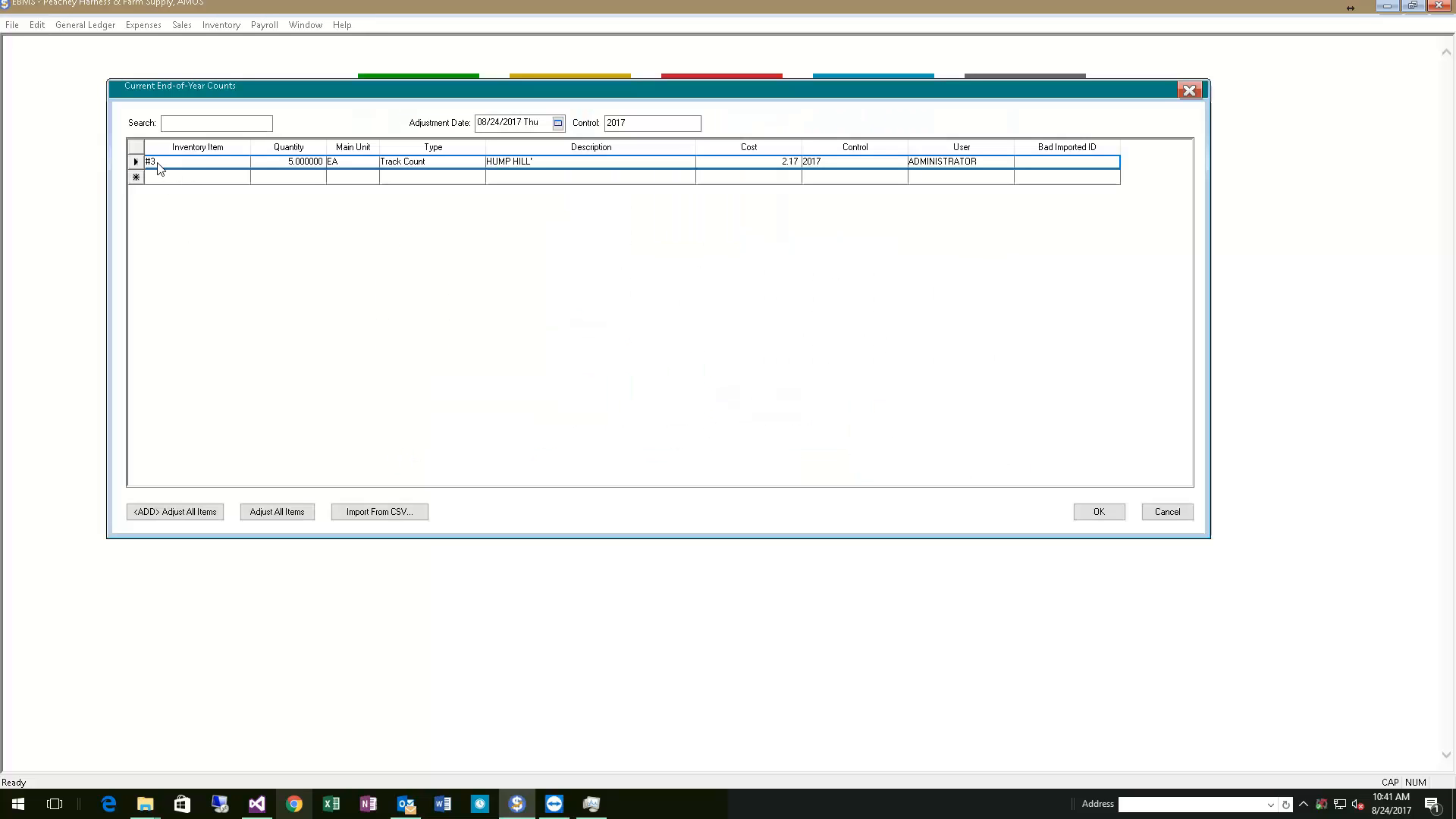
Start a CSV import for the end-of-year counts and copy the file path of 2017INVEN.csv from the Windows desktop.
{"action": "left_click", "coordinate": [385, 518]}
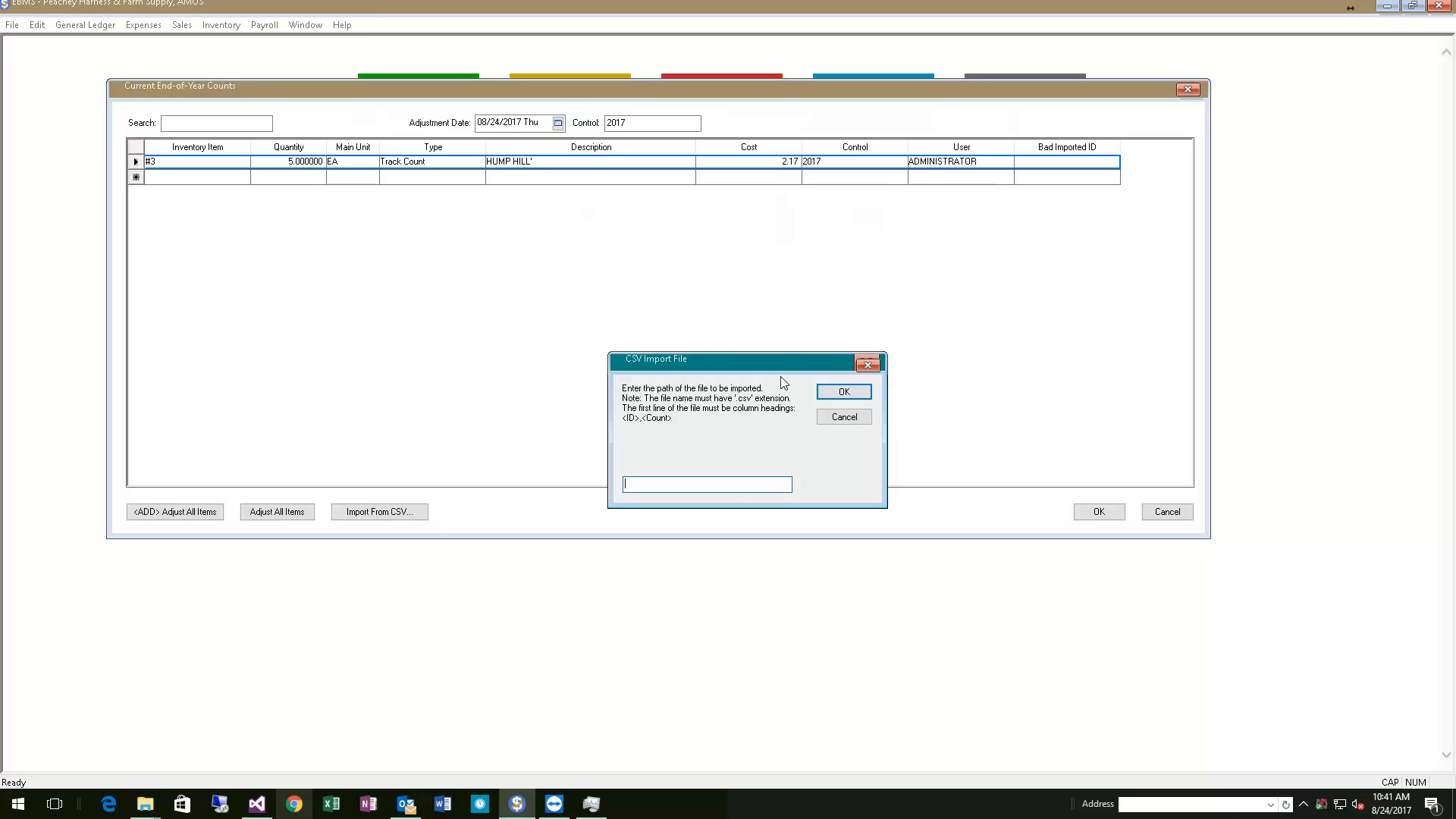
{"action": "left_click_drag", "start_coordinate": [612, 353], "coordinate": [614, 315]}
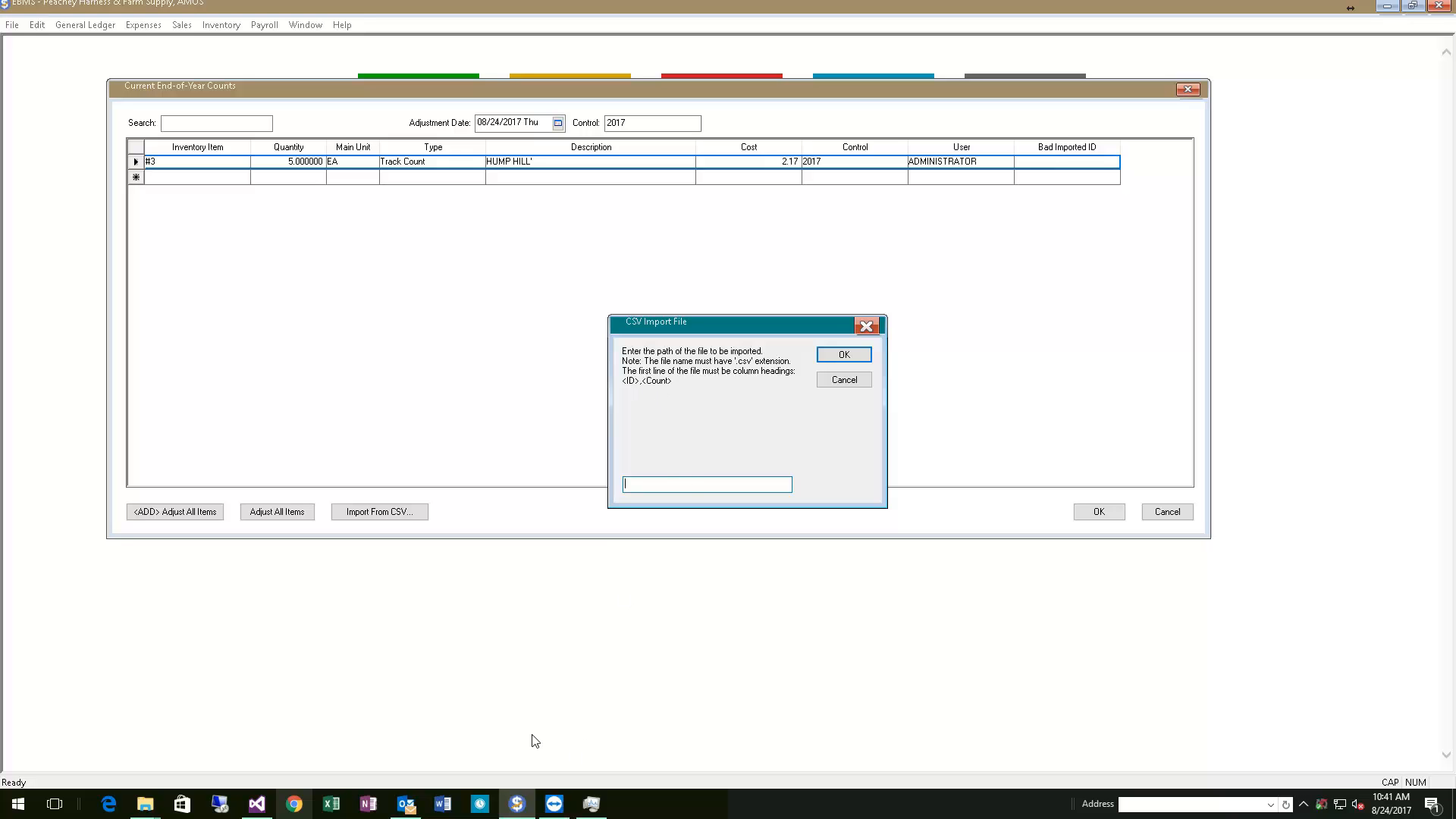
{"action": "right_click", "coordinate": [1025, 795]}
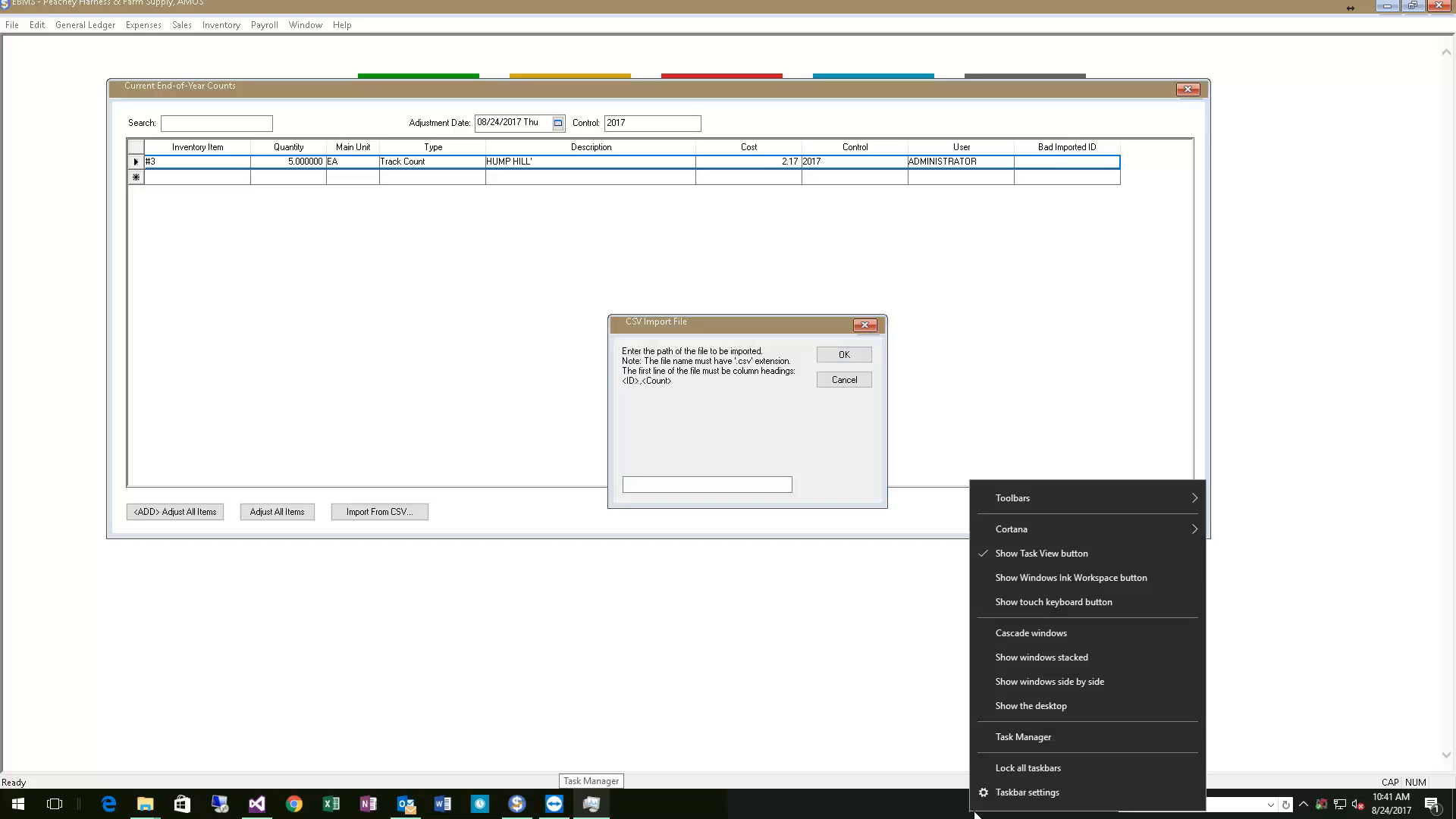
{"action": "left_click", "coordinate": [1045, 706]}
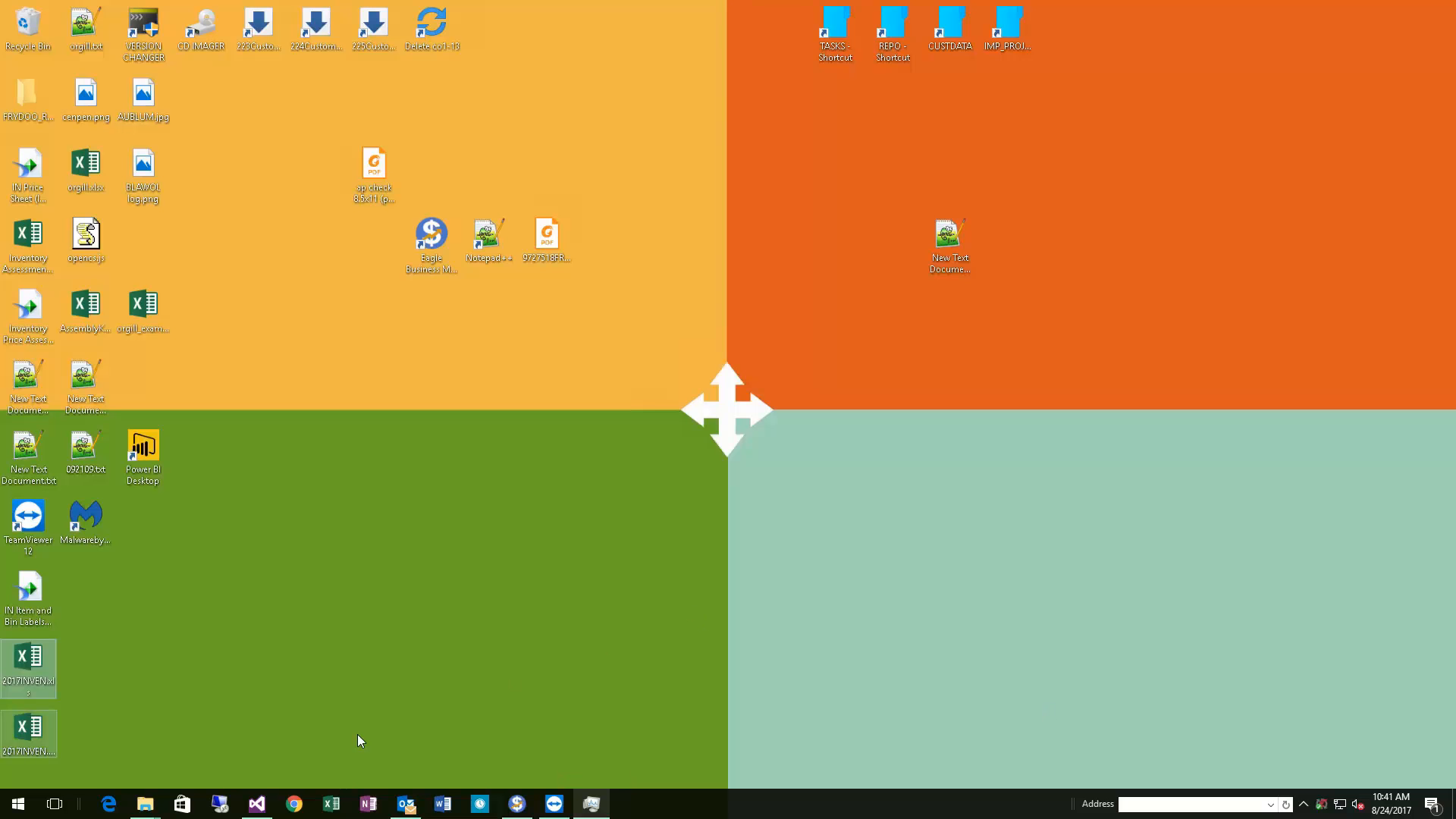
{"action": "left_click", "coordinate": [56, 728]}
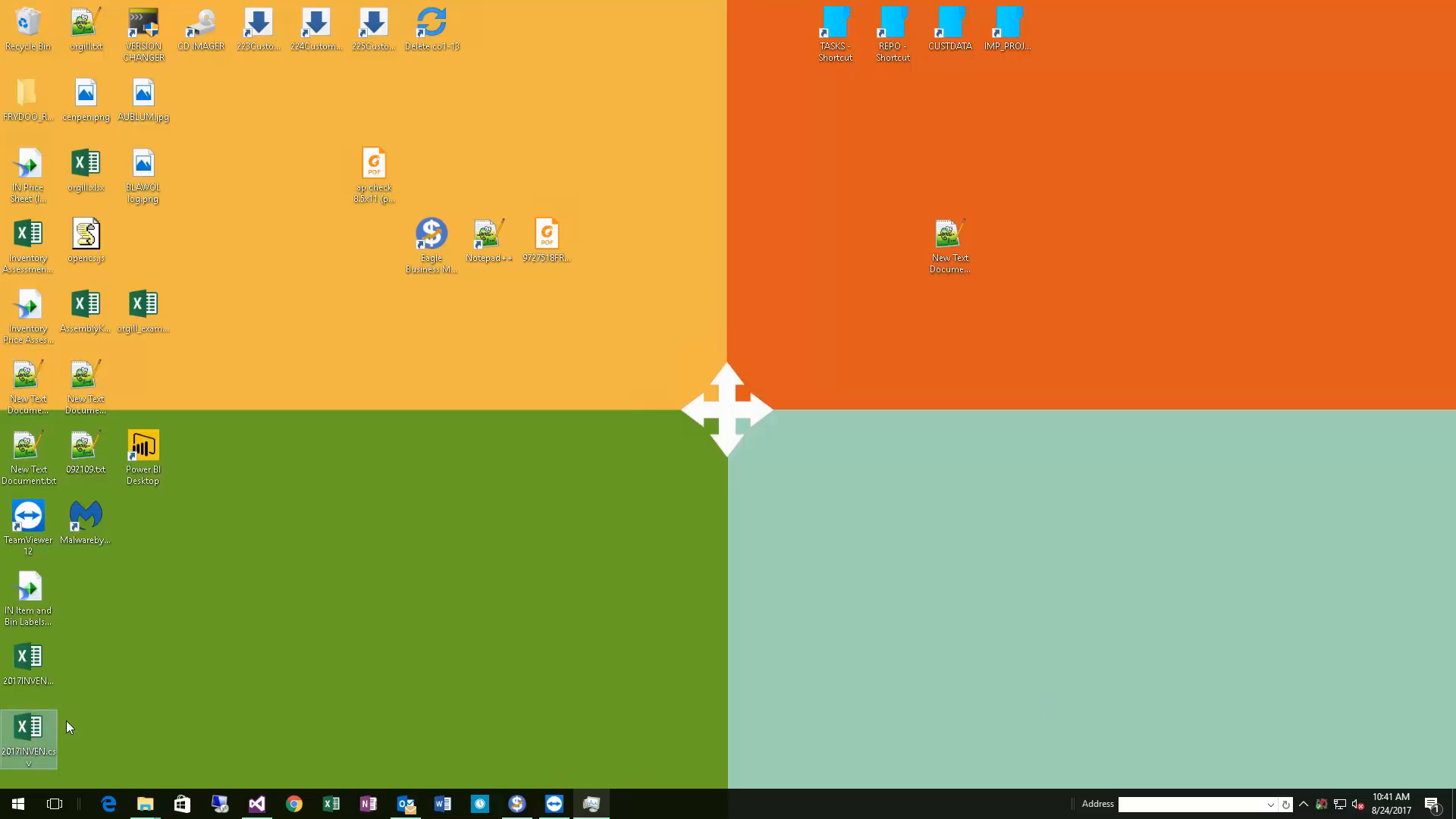
{"action": "right_click", "coordinate": [30, 735]}
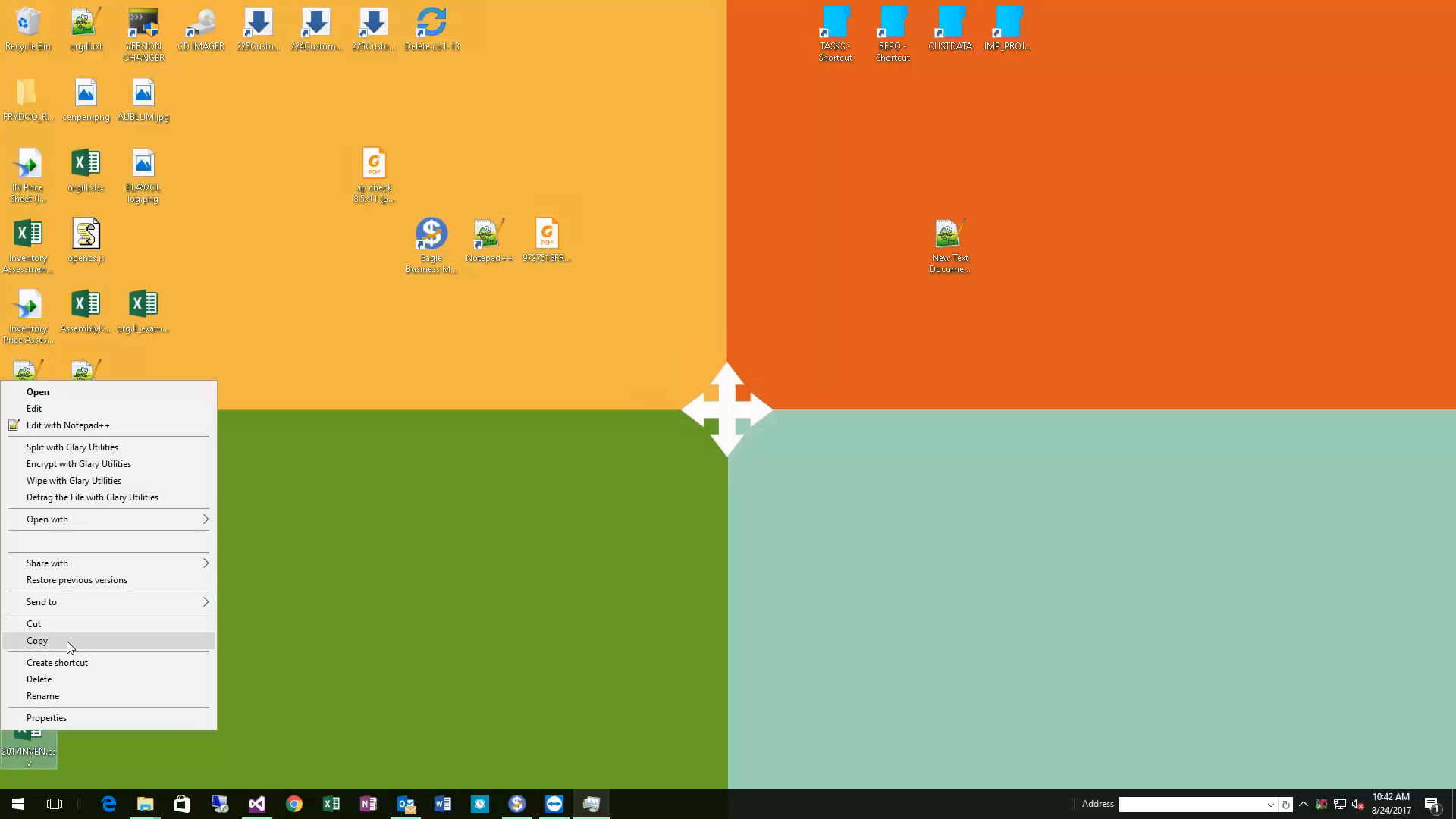
{"action": "left_click", "coordinate": [296, 626]}
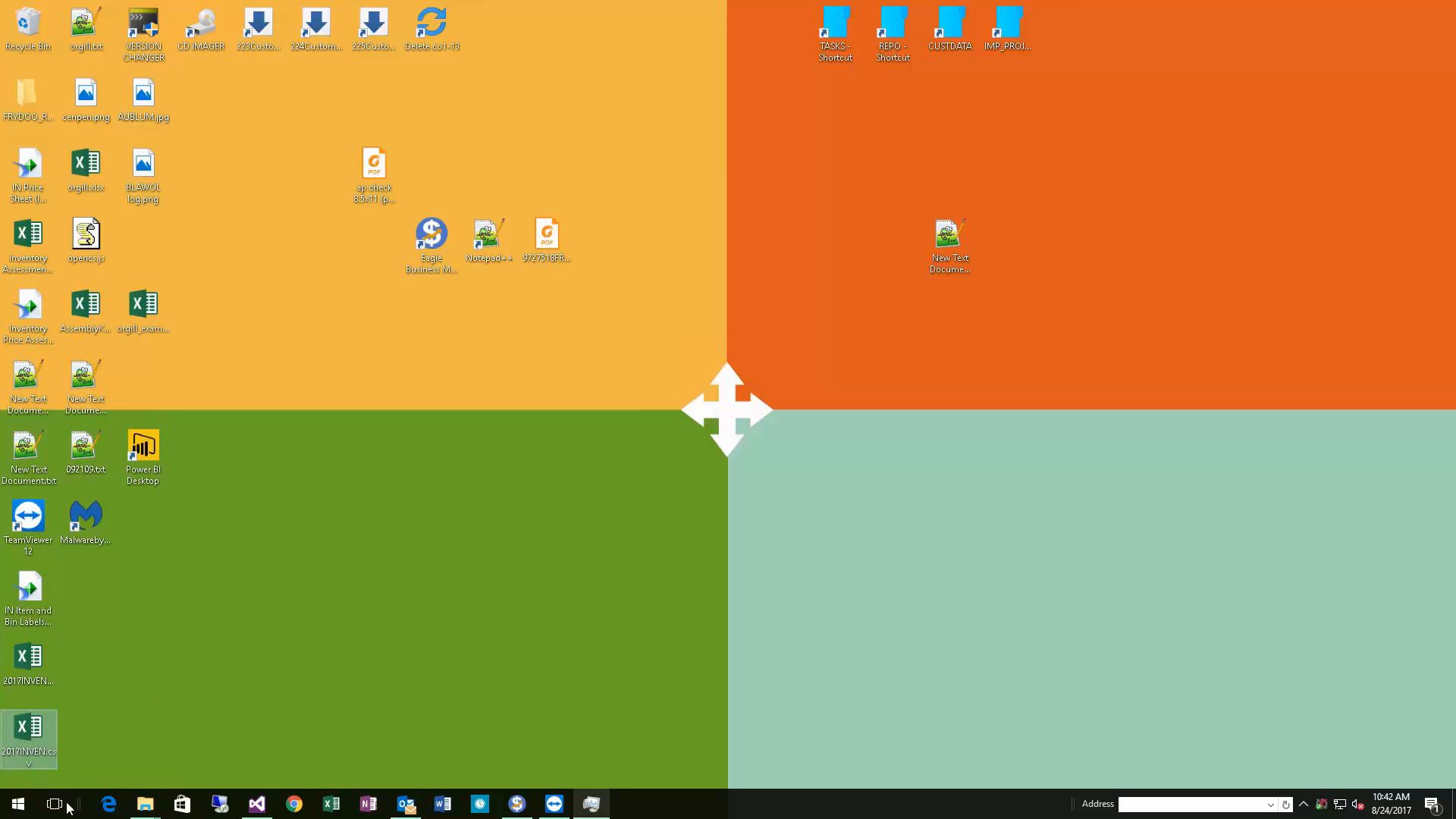
{"action": "right_click", "coordinate": [43, 740]}
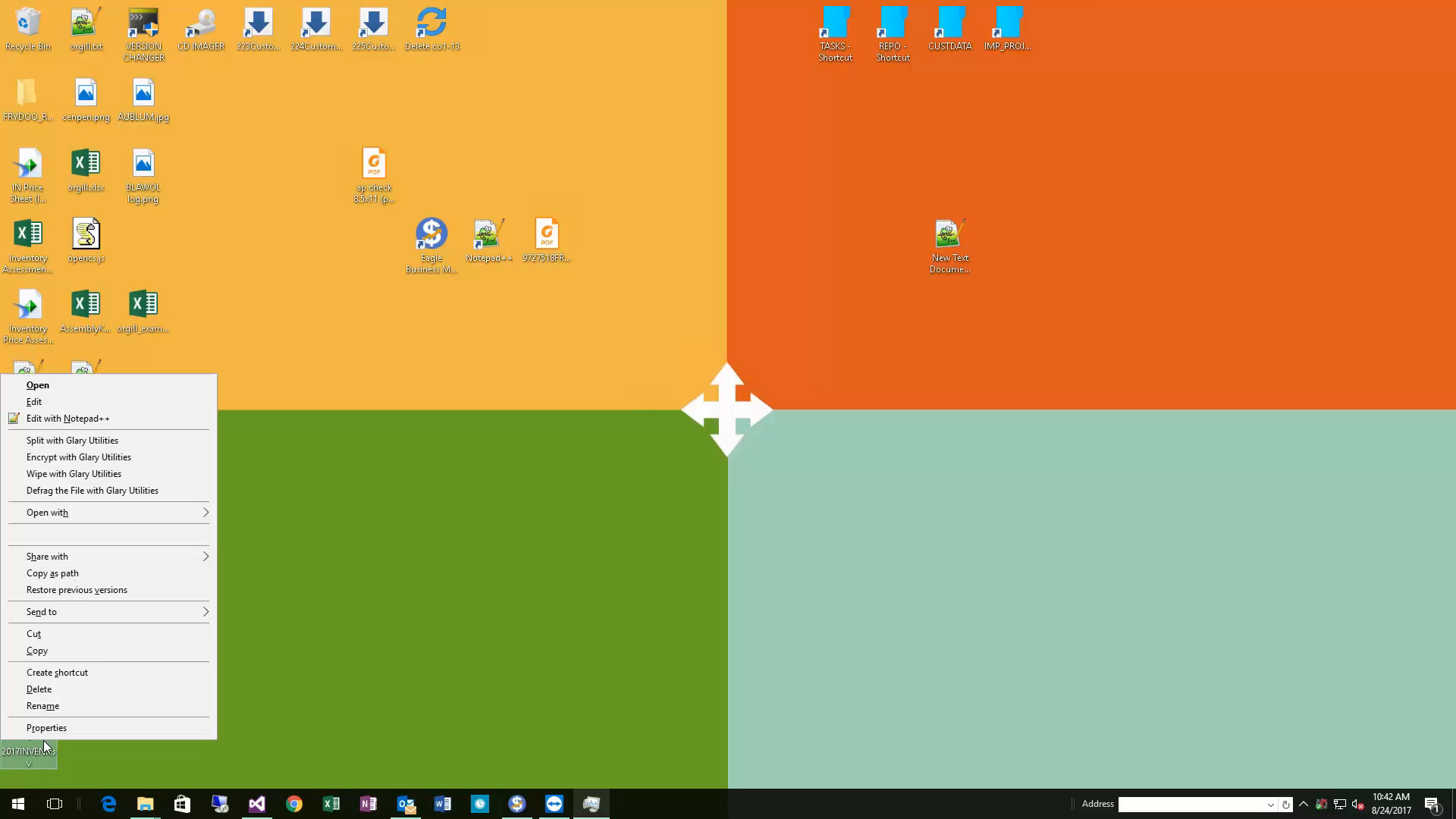
{"action": "left_click", "coordinate": [69, 581]}
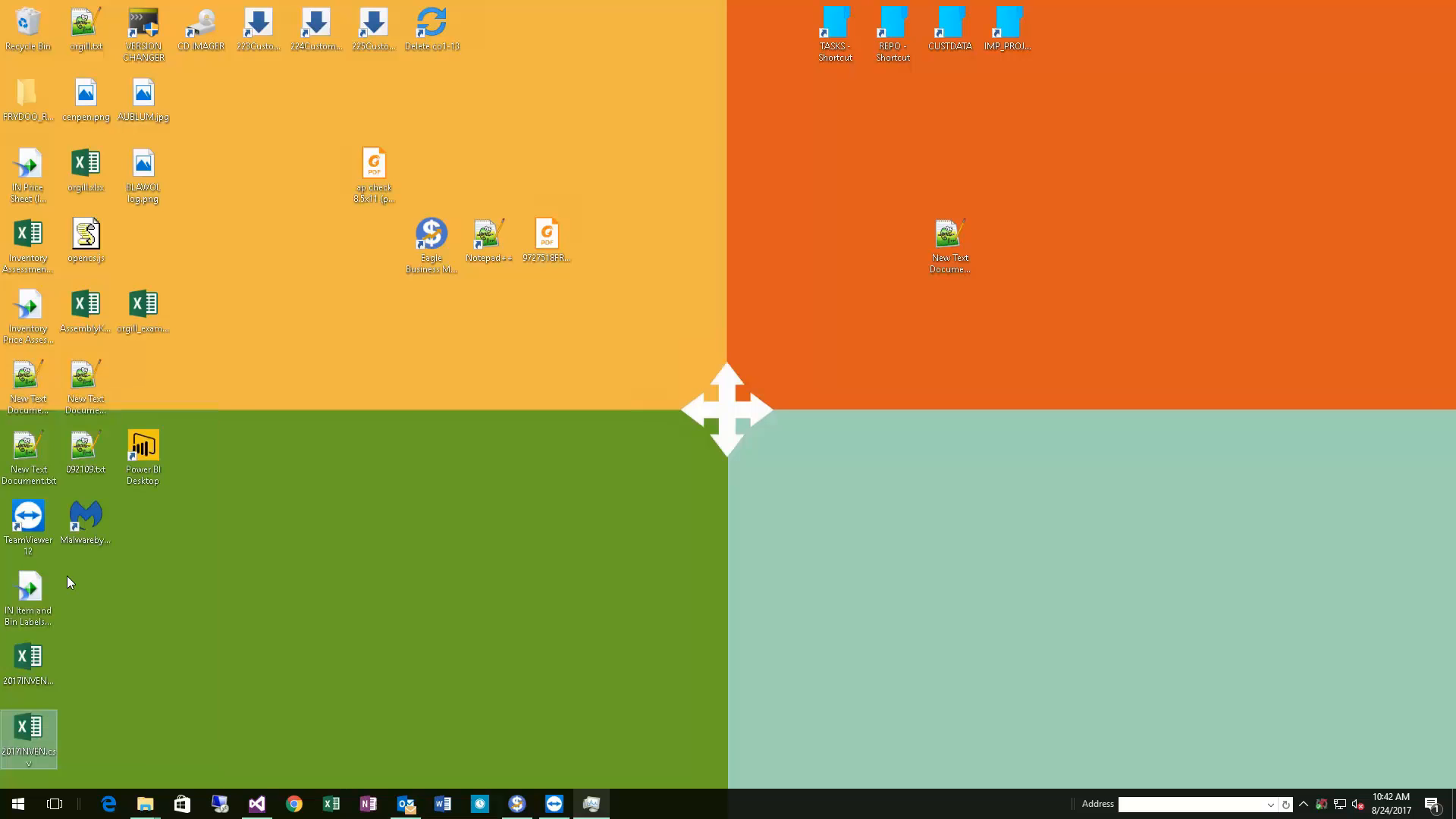
Back in EBMS, enter the copied path of 2017INVEN.csv without quotation marks and import the file.
{"action": "left_click", "coordinate": [517, 806]}
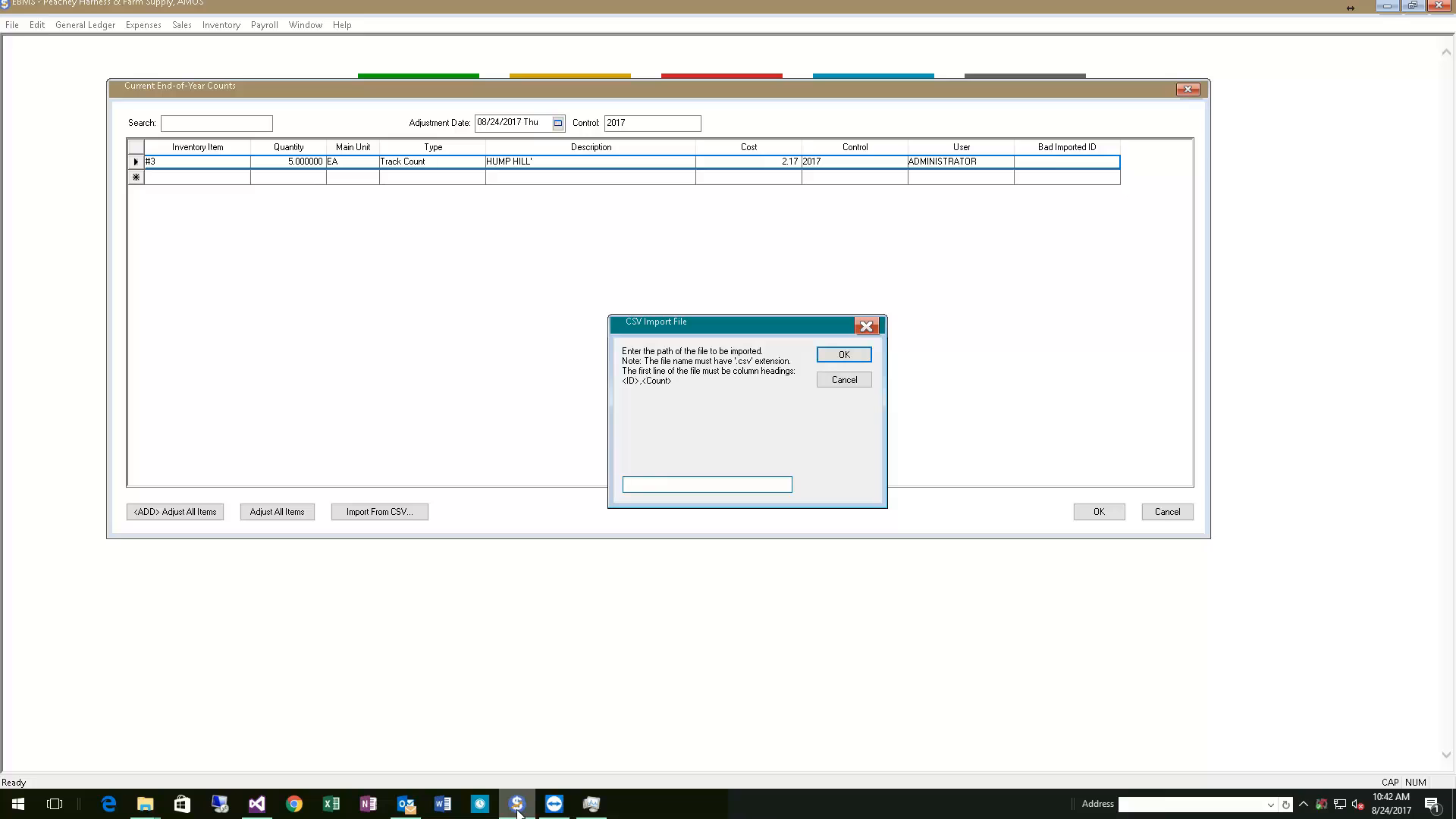
{"action": "right_click", "coordinate": [667, 485]}
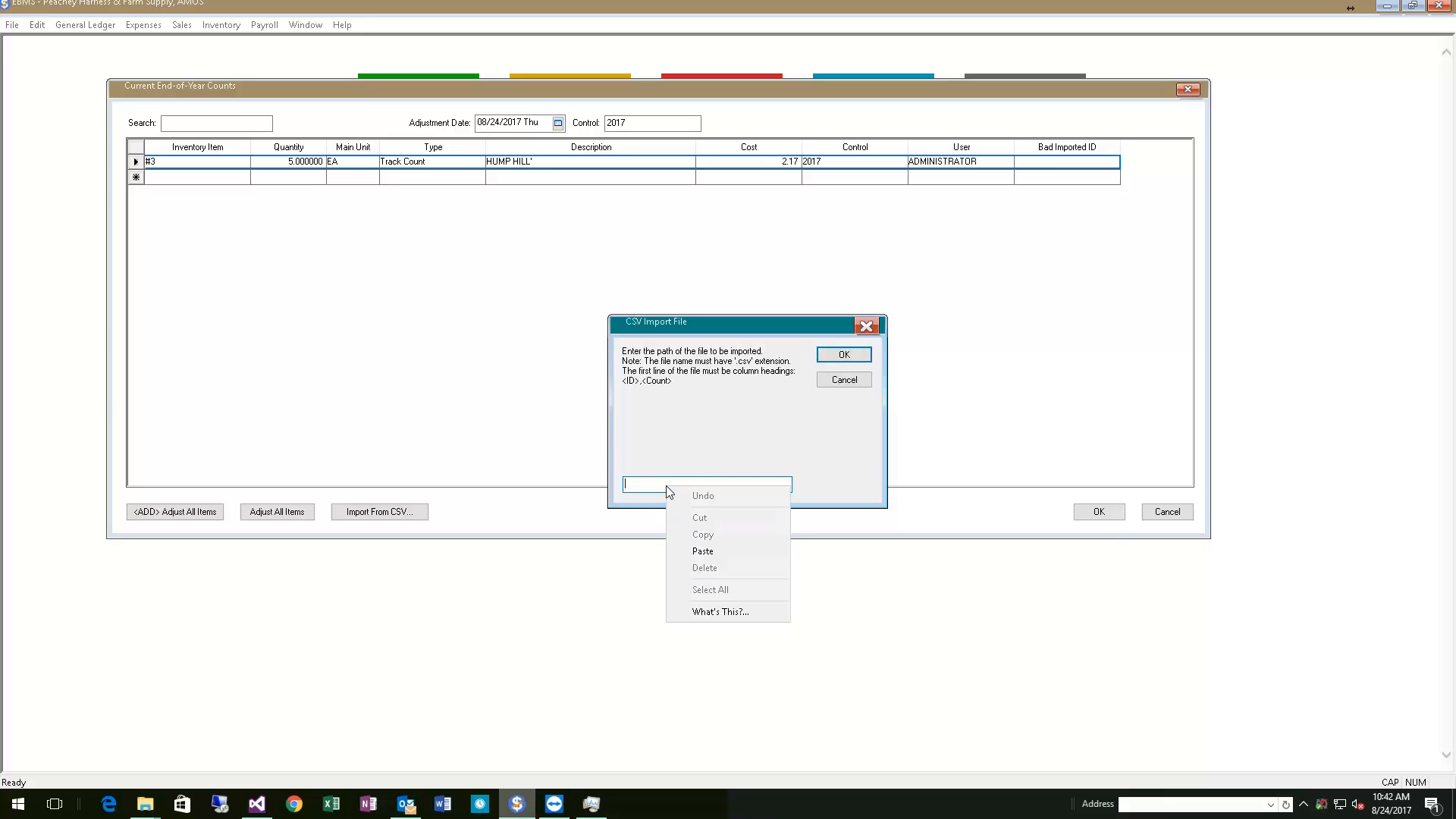
{"action": "left_click", "coordinate": [704, 552]}
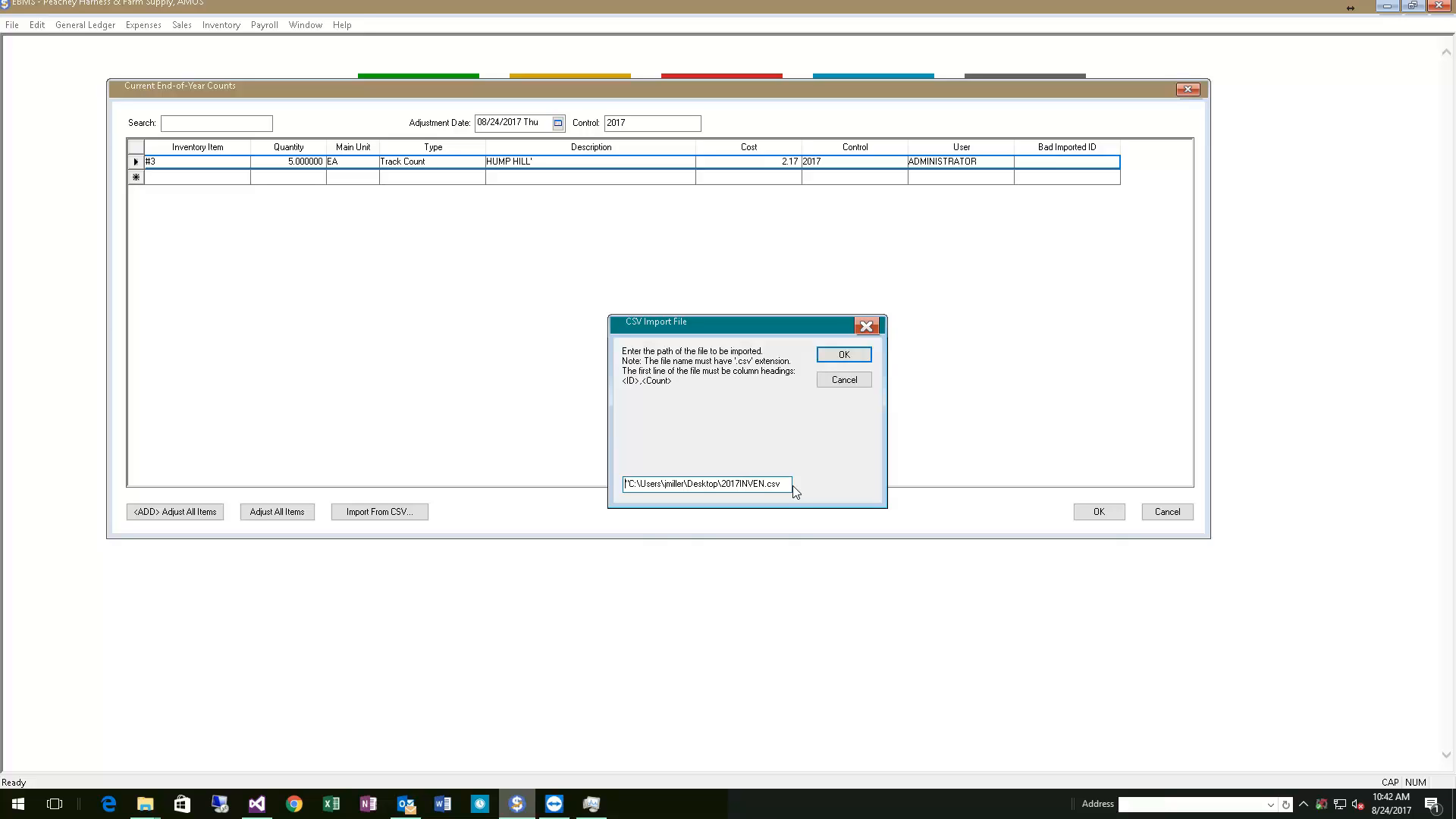
{"action": "key", "text": "Delete"}
{"action": "left_click", "coordinate": [853, 356]}
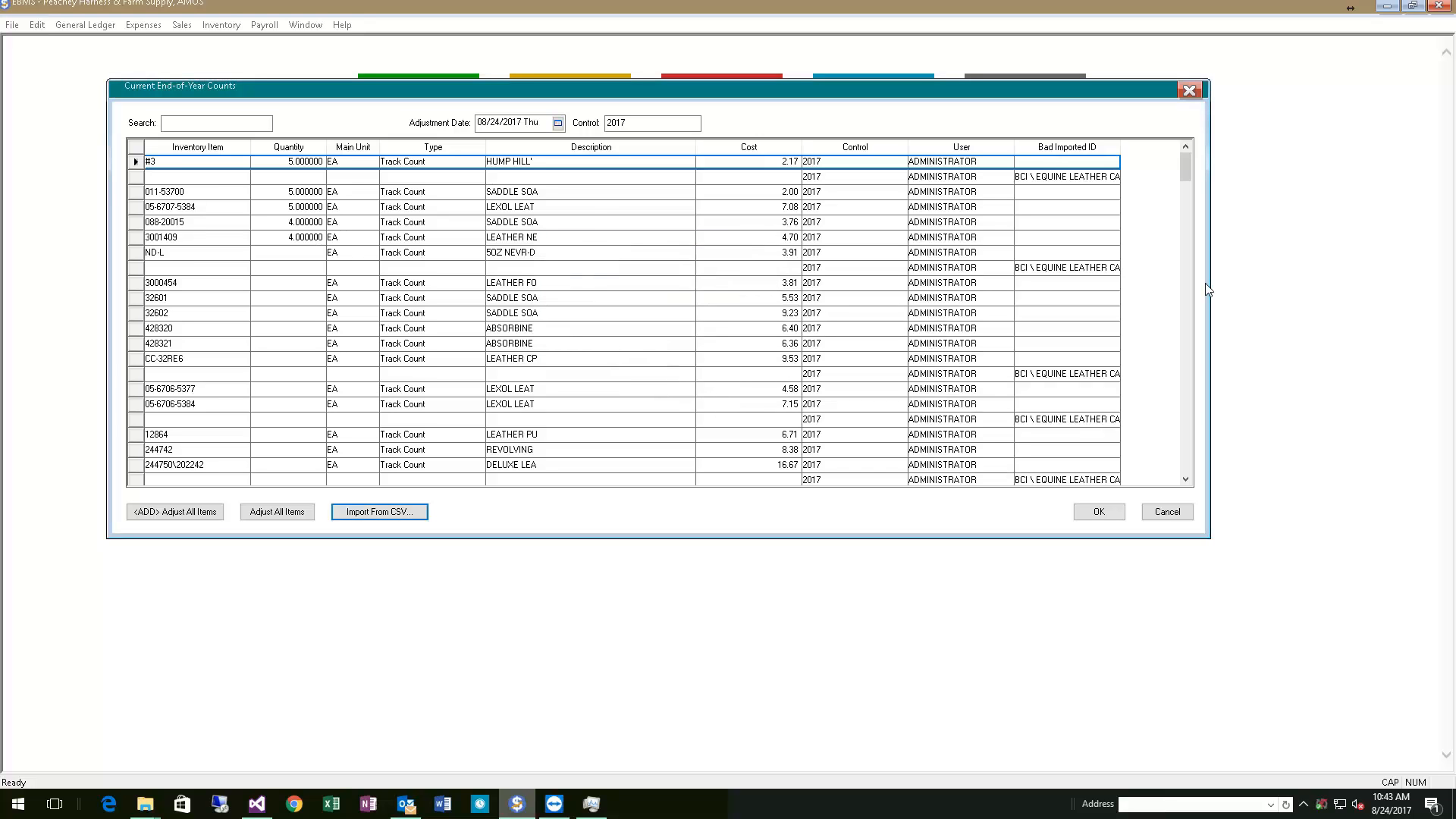
Examine the imported end-of-year counts, including items with blank quantities and the rows with bad imported IDs.
{"action": "scroll", "coordinate": [1180, 193], "scroll_direction": "down", "scroll_amount": 15}
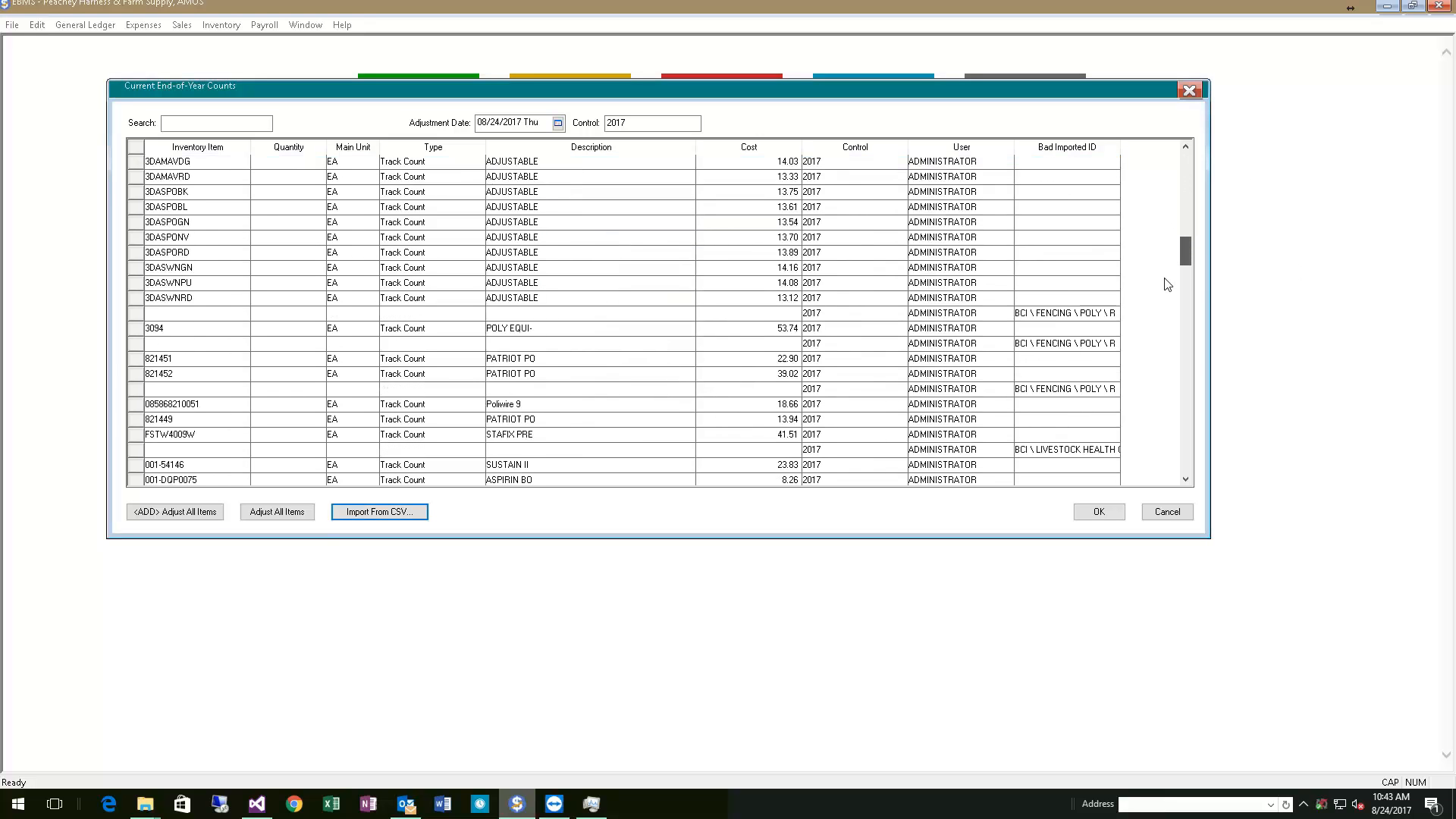
{"action": "scroll", "coordinate": [1160, 284], "scroll_direction": "up", "scroll_amount": 15}
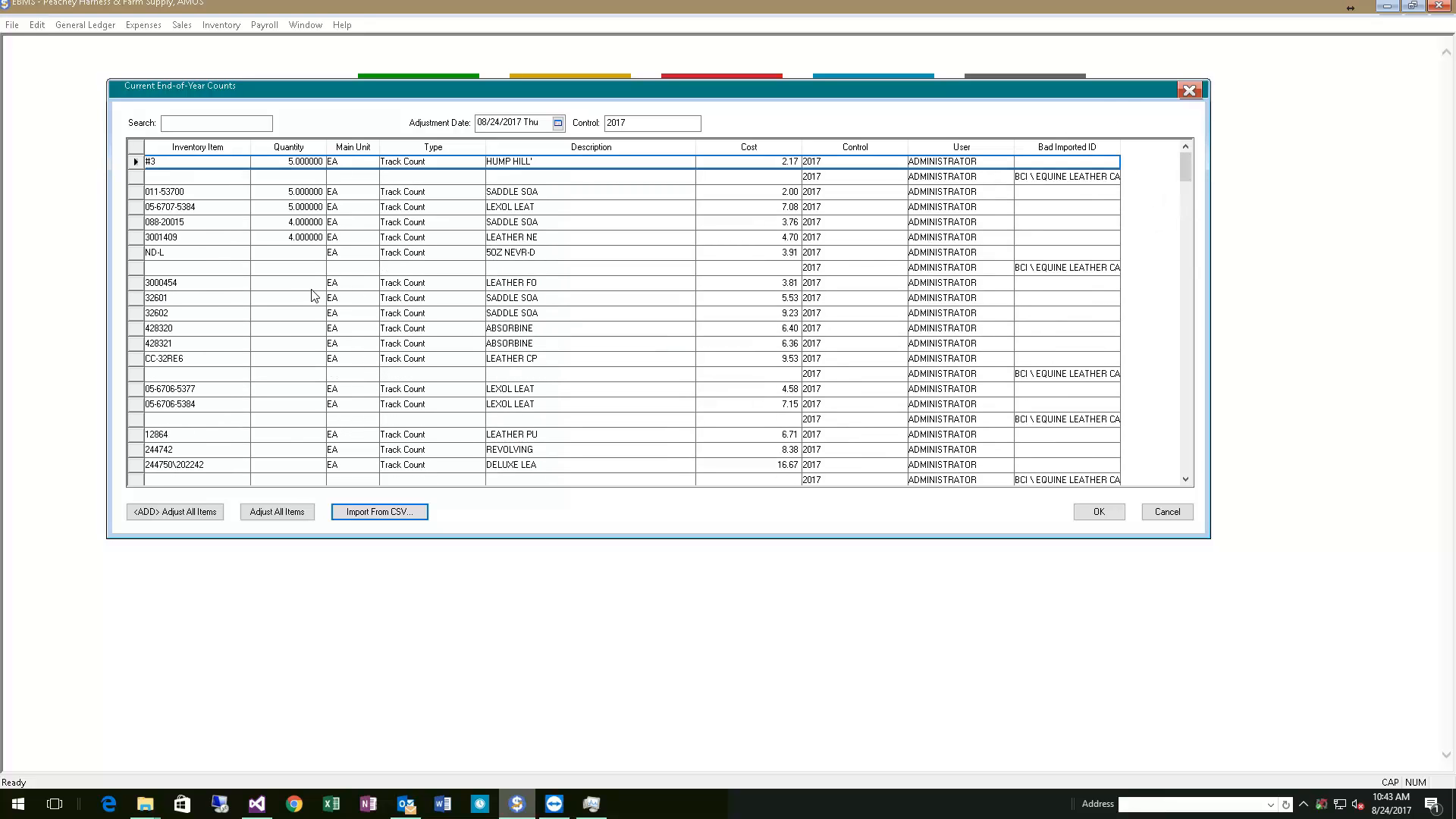
{"action": "left_click", "coordinate": [298, 255]}
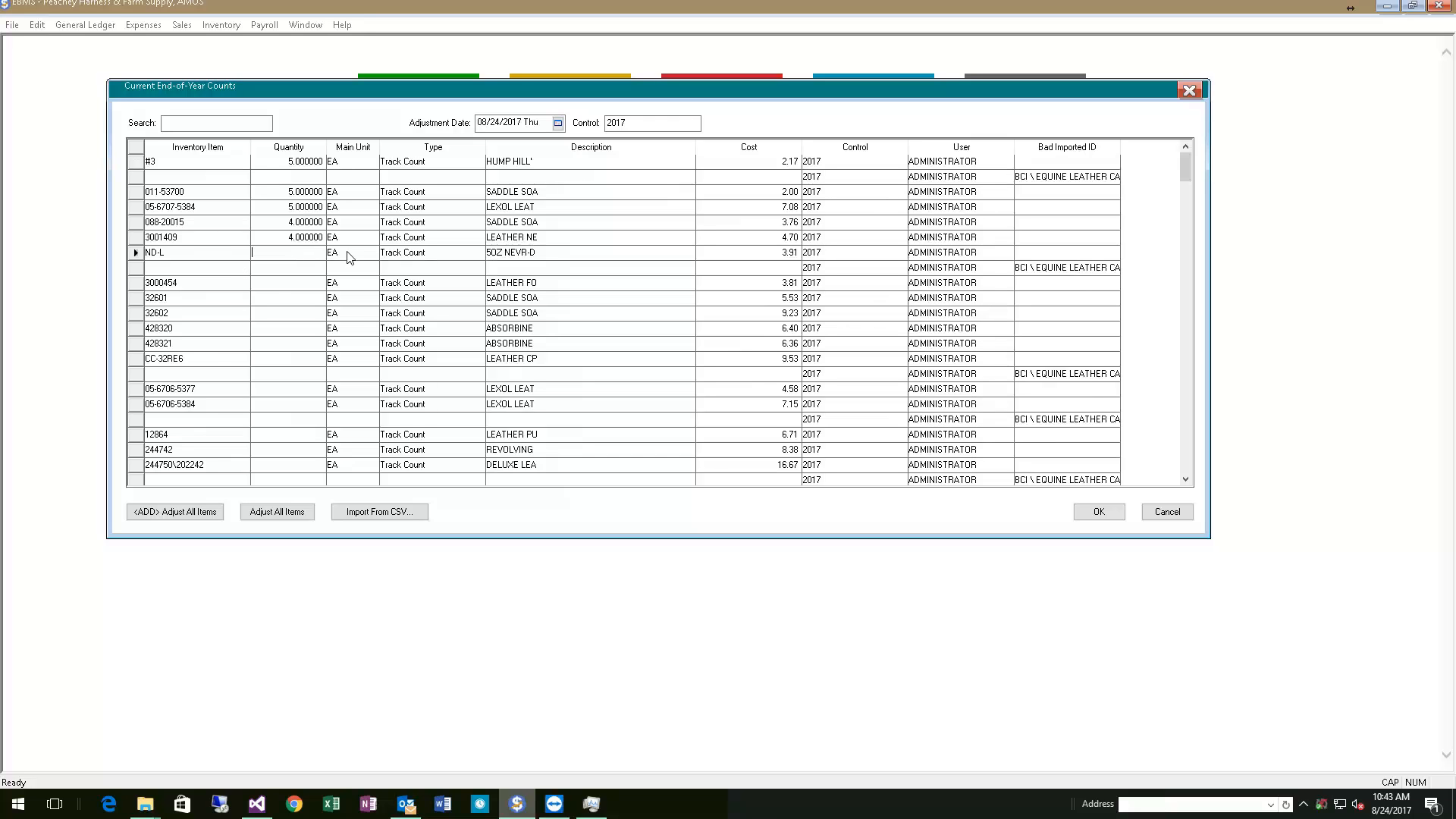
{"action": "left_click", "coordinate": [232, 176]}
{"action": "left_click", "coordinate": [417, 256]}
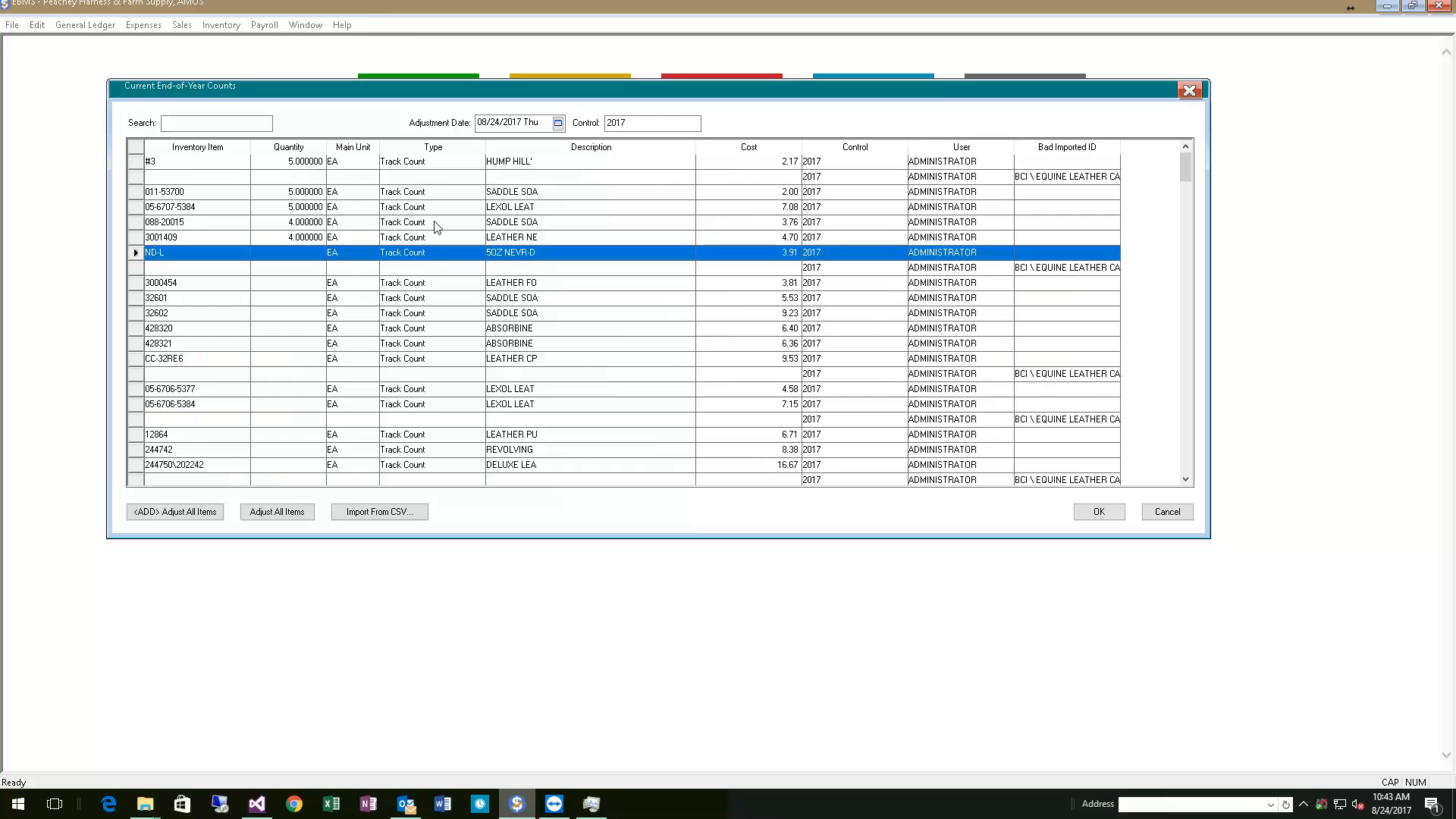
{"action": "left_click", "coordinate": [455, 194]}
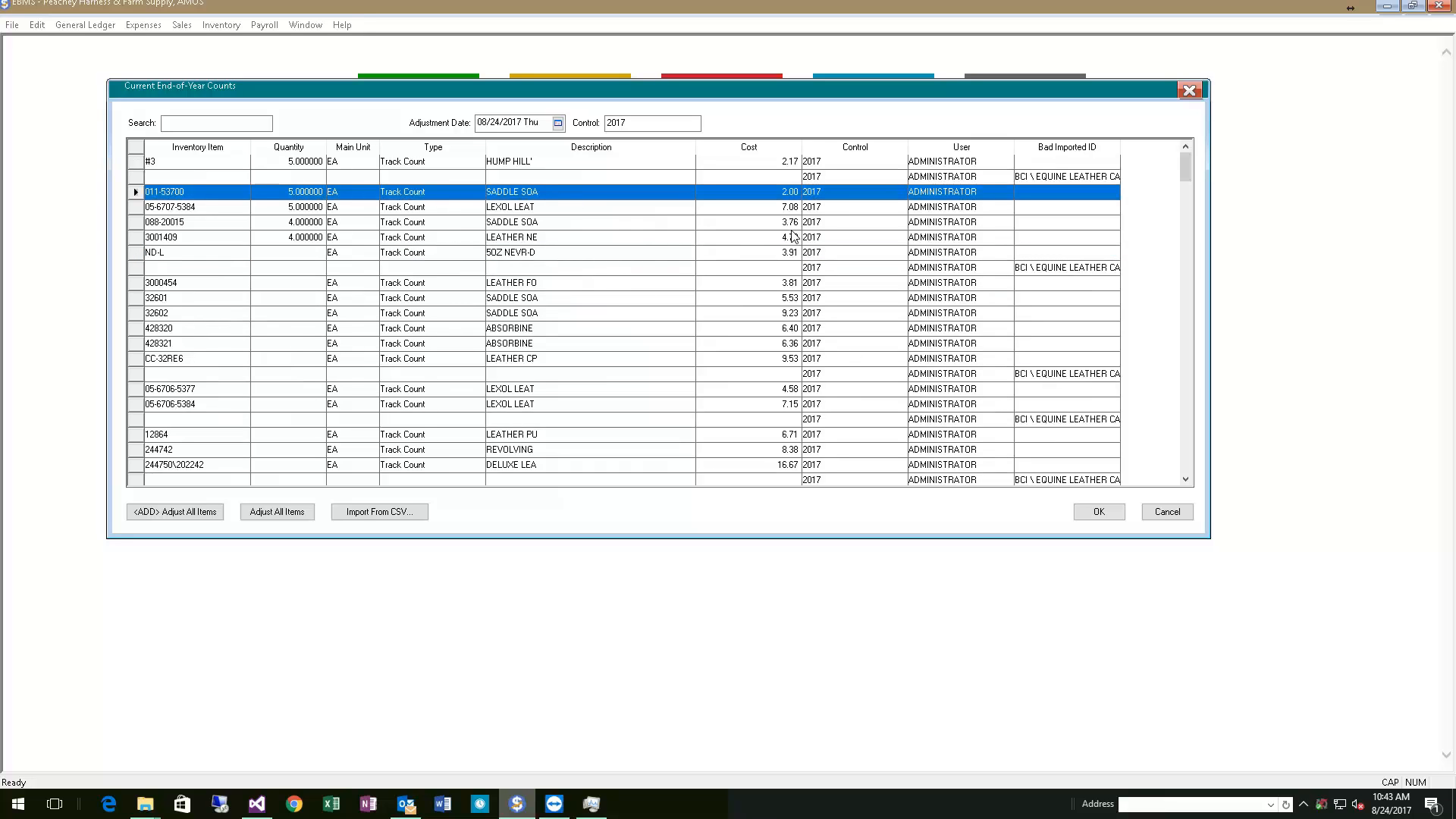
{"action": "left_click", "coordinate": [856, 330]}
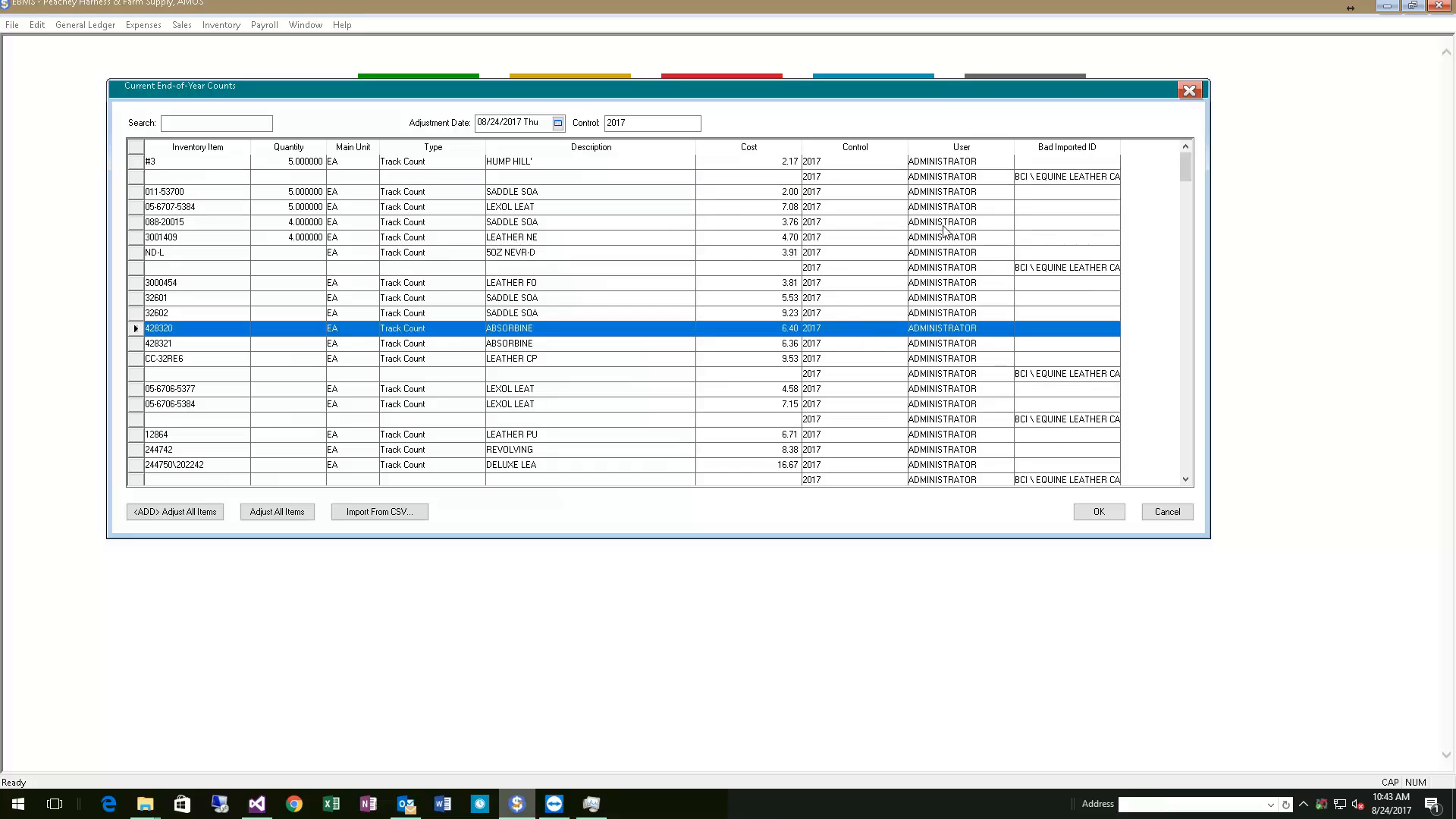
{"action": "scroll", "coordinate": [508, 317], "scroll_direction": "down", "scroll_amount": 2}
{"action": "scroll", "coordinate": [508, 317], "scroll_direction": "down", "scroll_amount": 15}
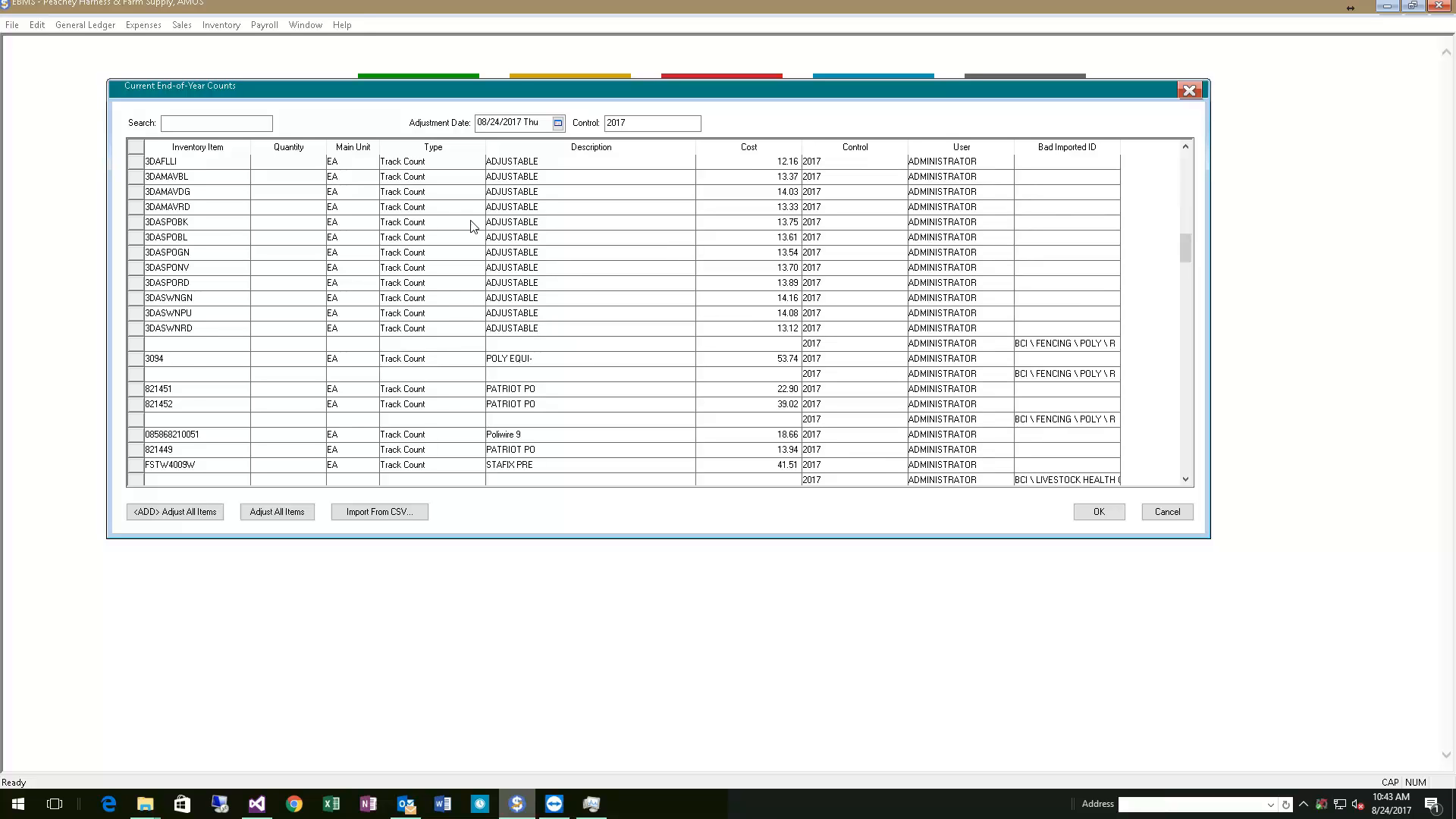
{"action": "scroll", "coordinate": [480, 407], "scroll_direction": "up", "scroll_amount": 6}
{"action": "scroll", "coordinate": [481, 407], "scroll_direction": "up", "scroll_amount": 10}
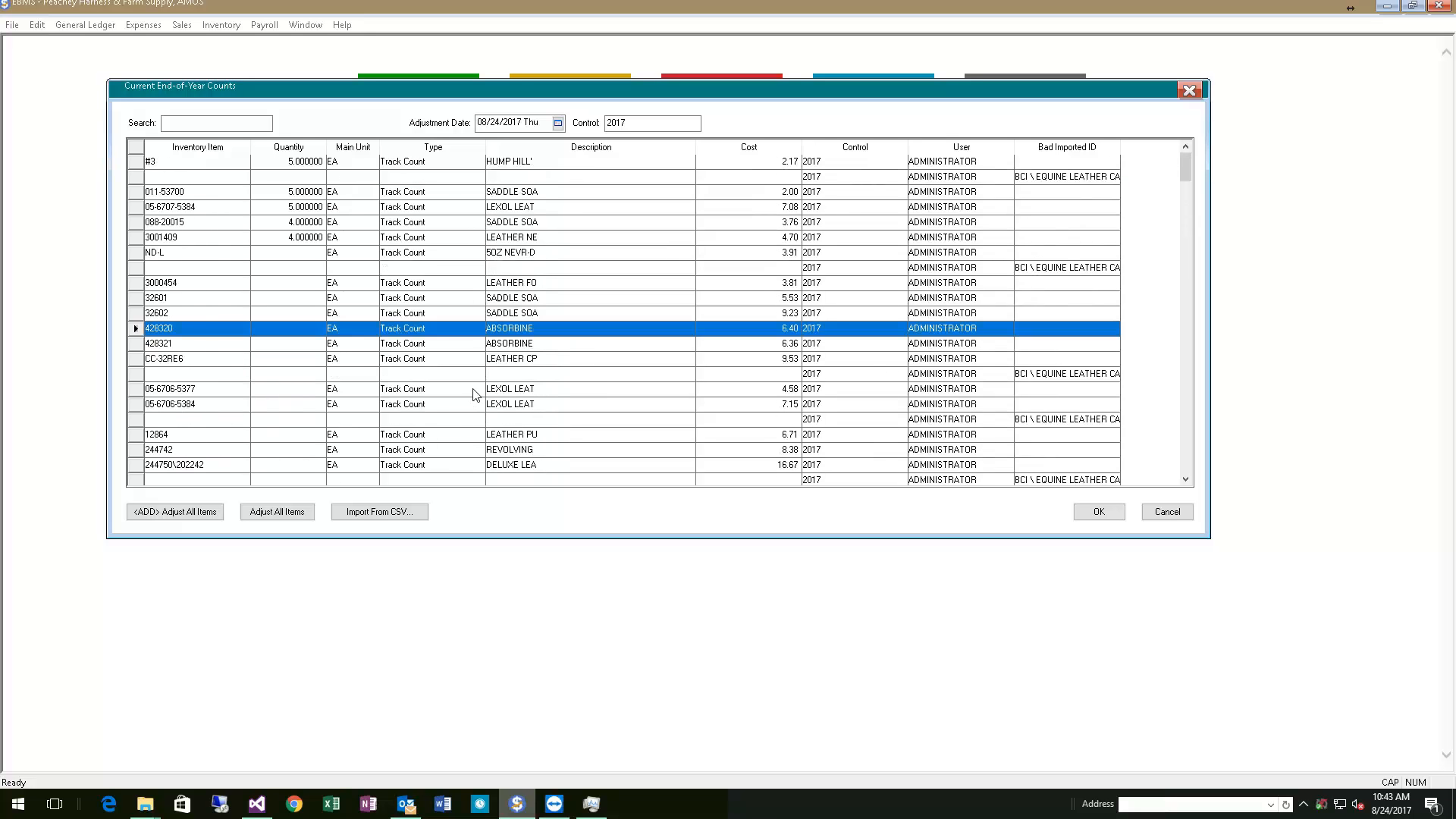
Sort the end-of-year counts by inventory item and by quantity, and examine the rows at the start of the list.
{"action": "left_click", "coordinate": [216, 148]}
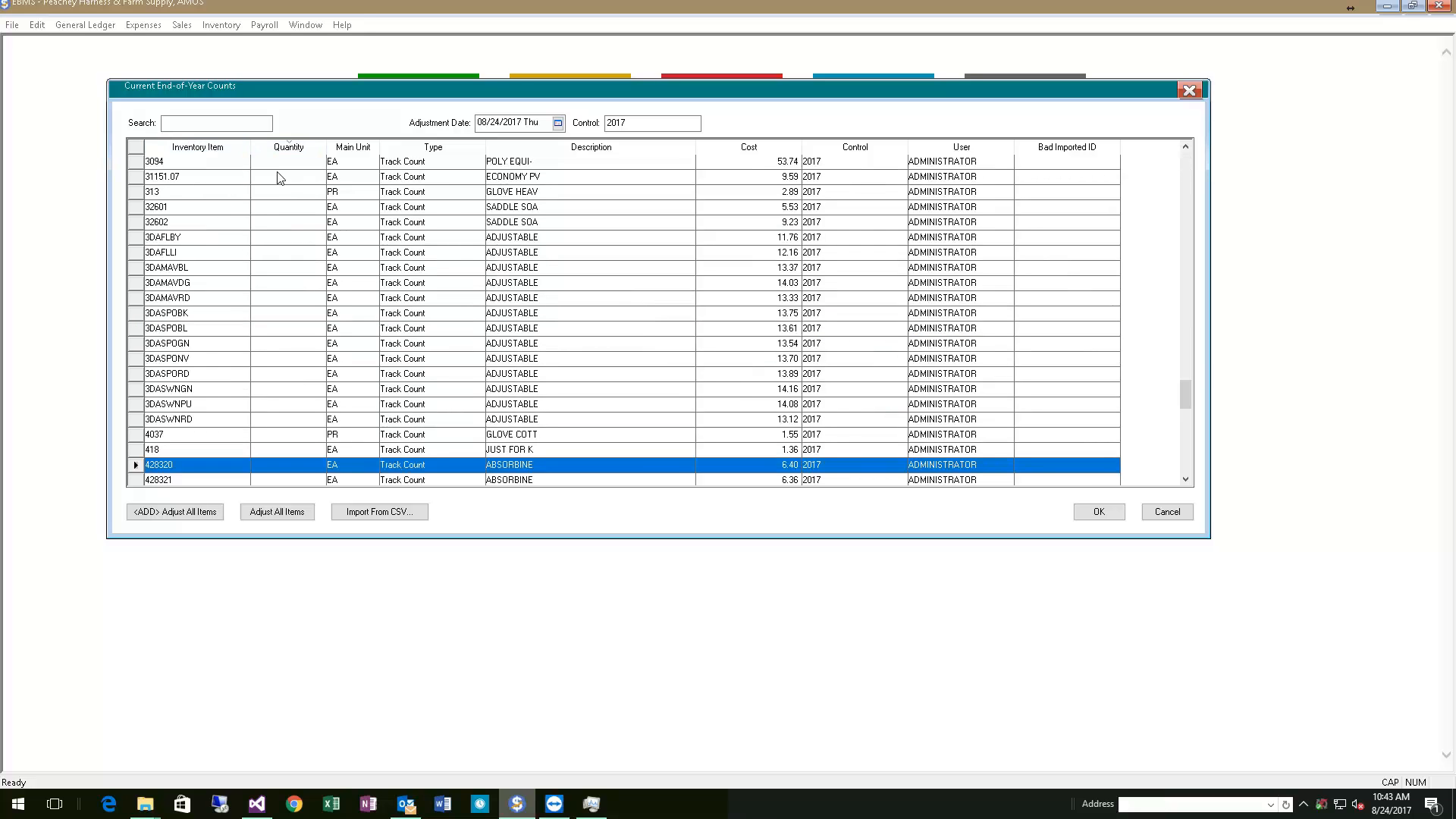
{"action": "left_click_drag", "start_coordinate": [1188, 389], "coordinate": [1151, 103]}
{"action": "left_click", "coordinate": [1186, 346]}
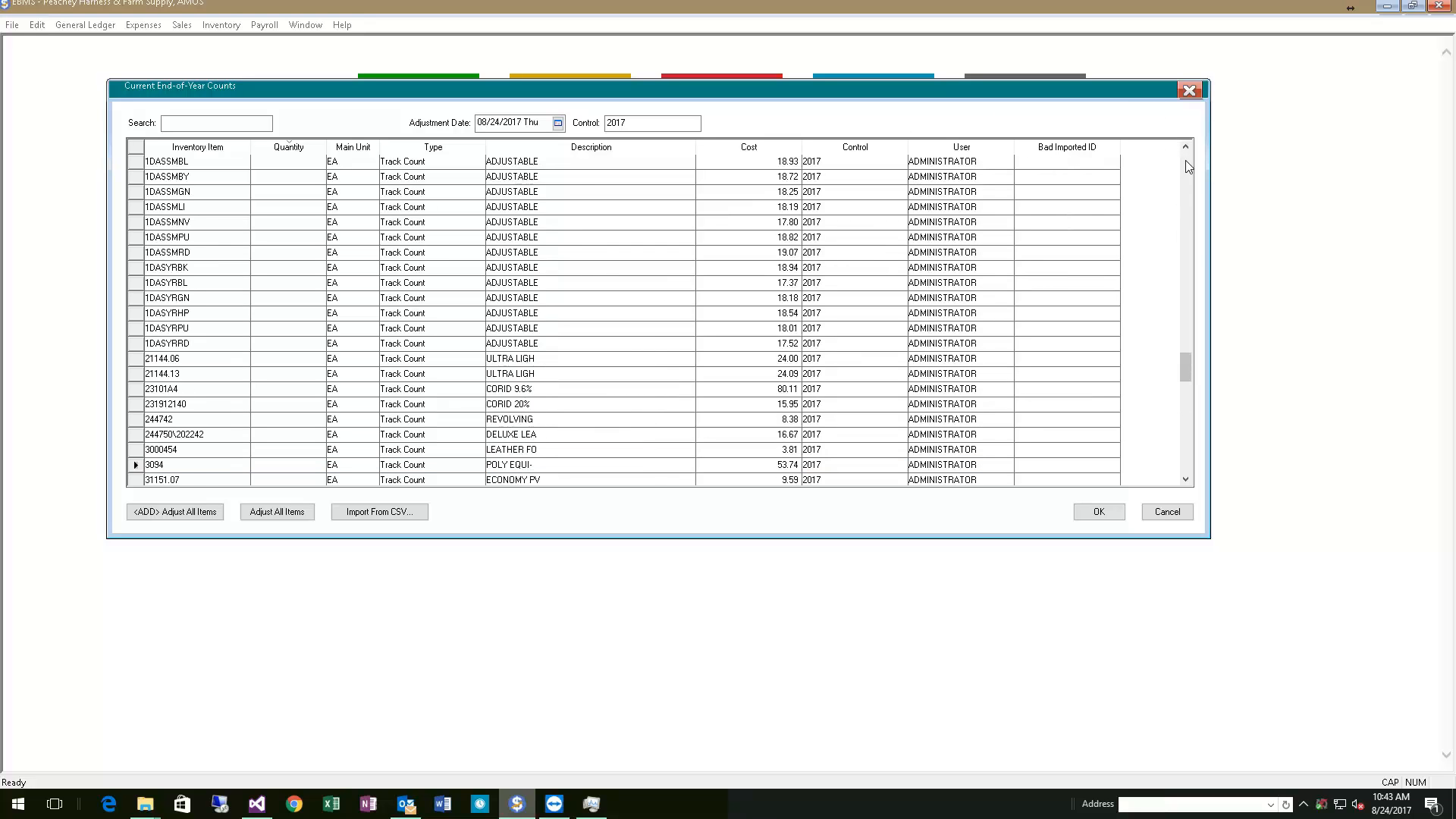
{"action": "left_click_drag", "start_coordinate": [1186, 360], "coordinate": [1186, 158]}
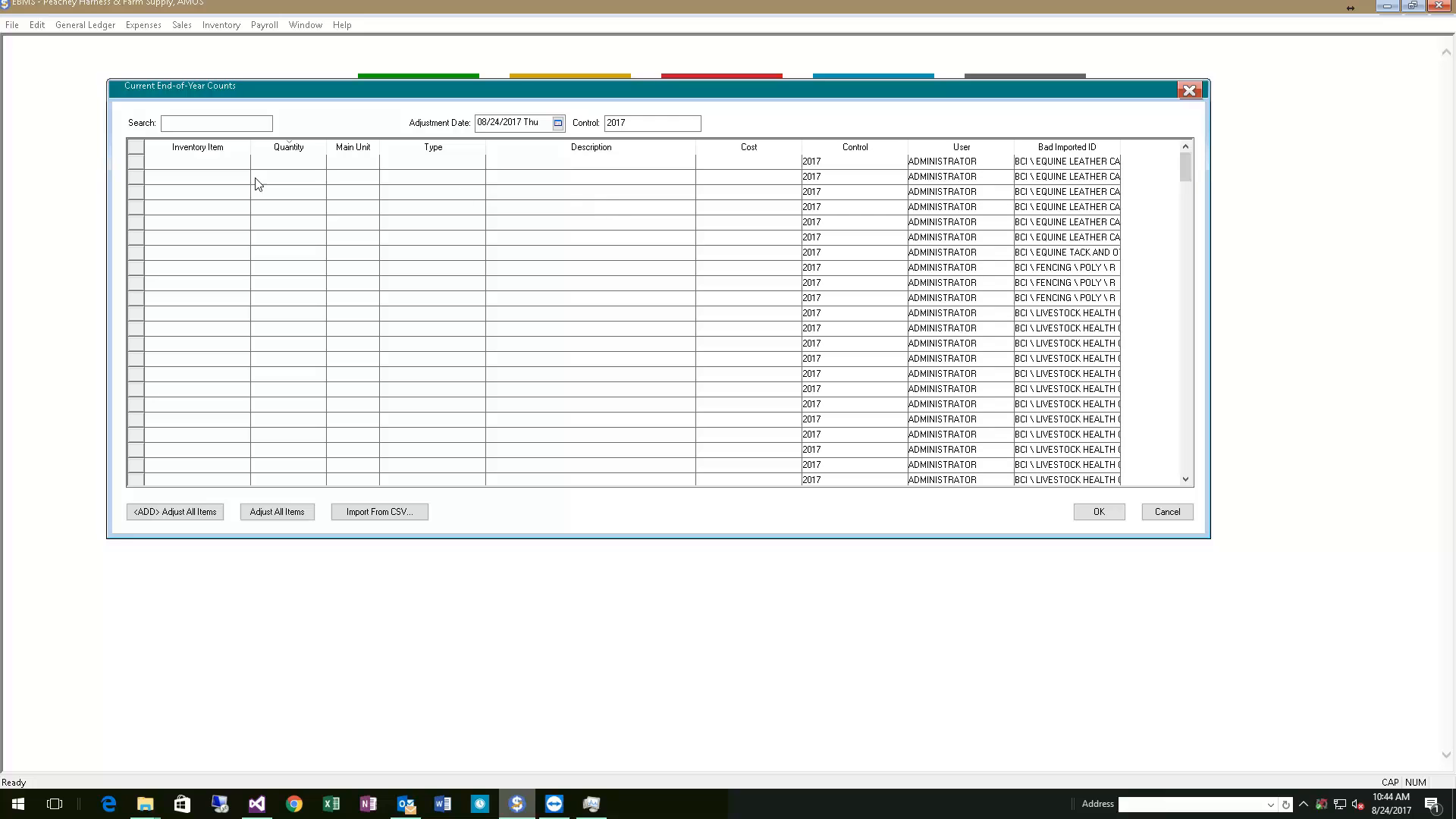
Re-sort the end-of-year counts by inventory item and then by cost, and examine the items in cost order.
{"action": "left_click", "coordinate": [195, 148]}
{"action": "left_click_drag", "start_coordinate": [1189, 399], "coordinate": [1188, 156]}
{"action": "left_click", "coordinate": [762, 151]}
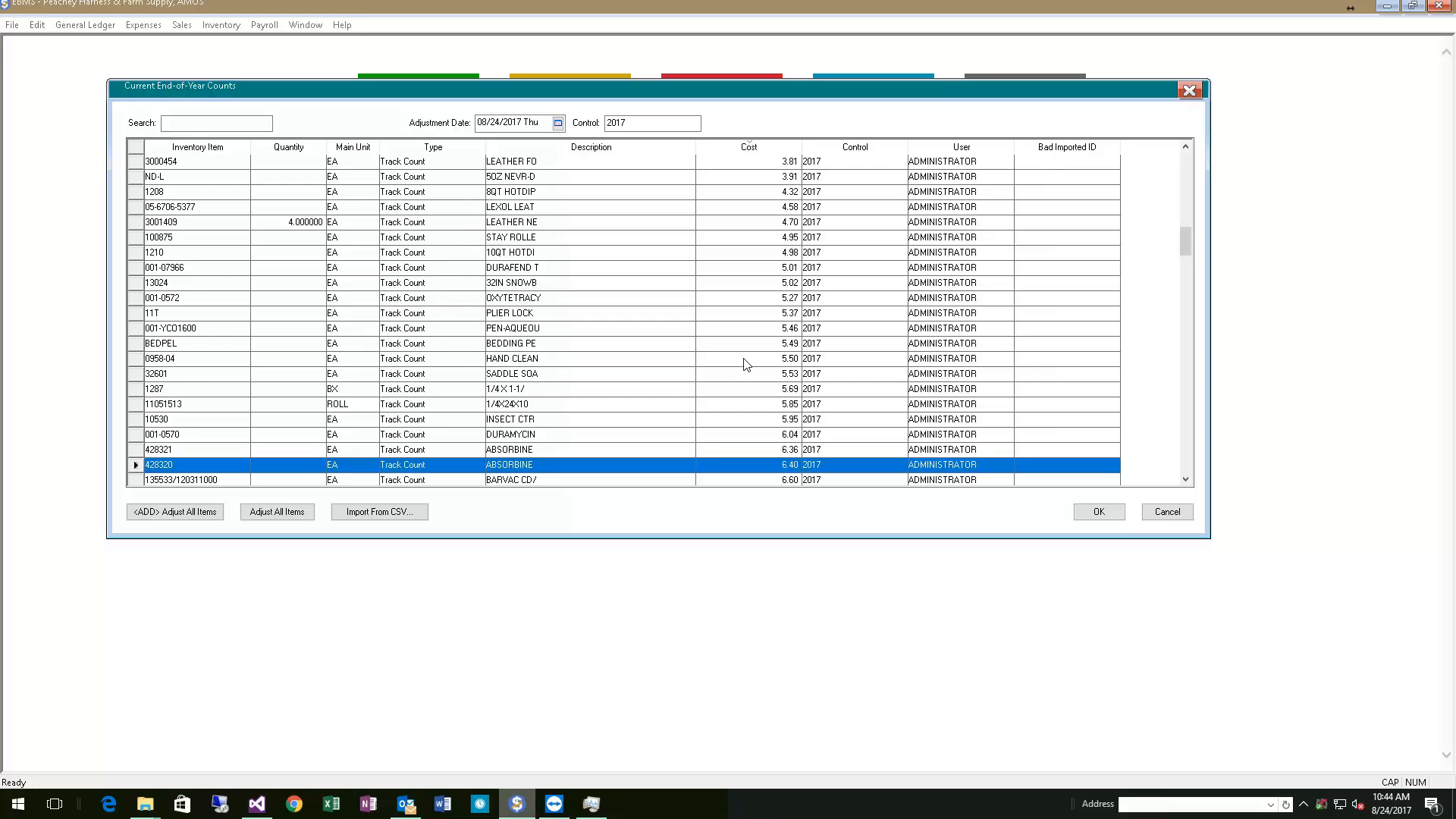
{"action": "scroll", "coordinate": [742, 364], "scroll_direction": "up", "scroll_amount": 10}
{"action": "scroll", "coordinate": [741, 364], "scroll_direction": "up", "scroll_amount": 5}
{"action": "scroll", "coordinate": [721, 361], "scroll_direction": "down", "scroll_amount": 15}
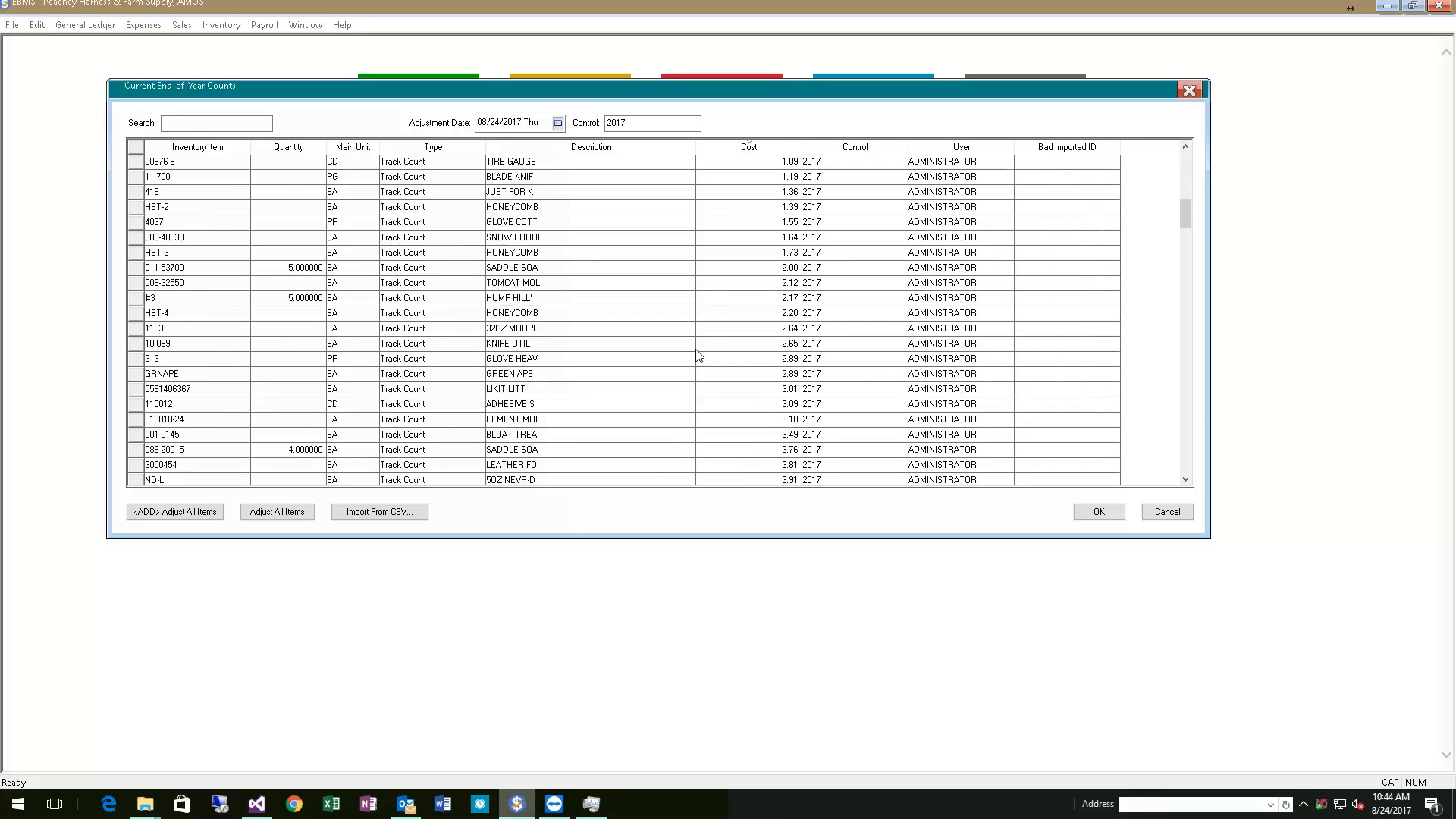
{"action": "scroll", "coordinate": [688, 339], "scroll_direction": "down", "scroll_amount": 6}
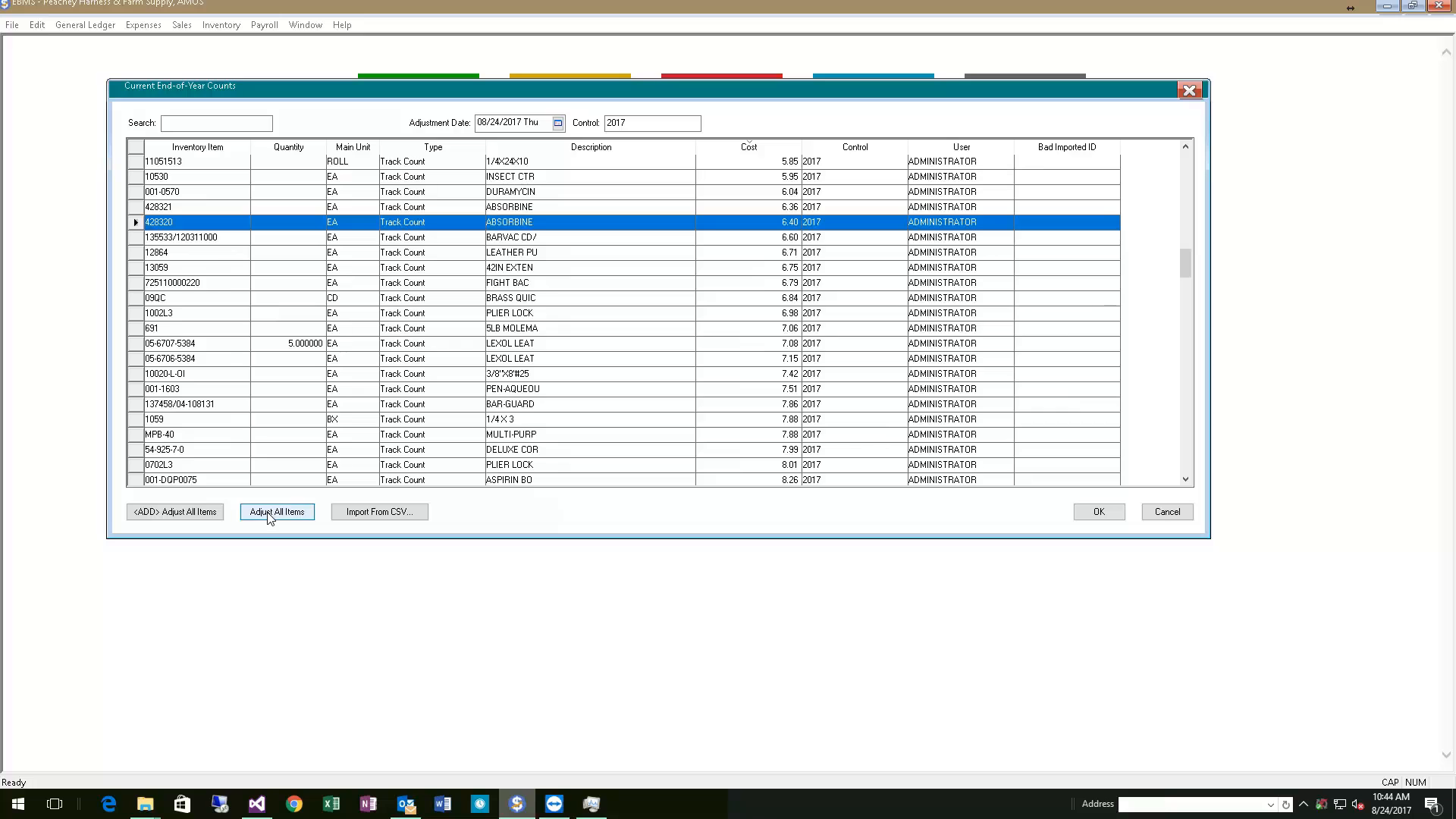
{"action": "left_click", "coordinate": [289, 345]}
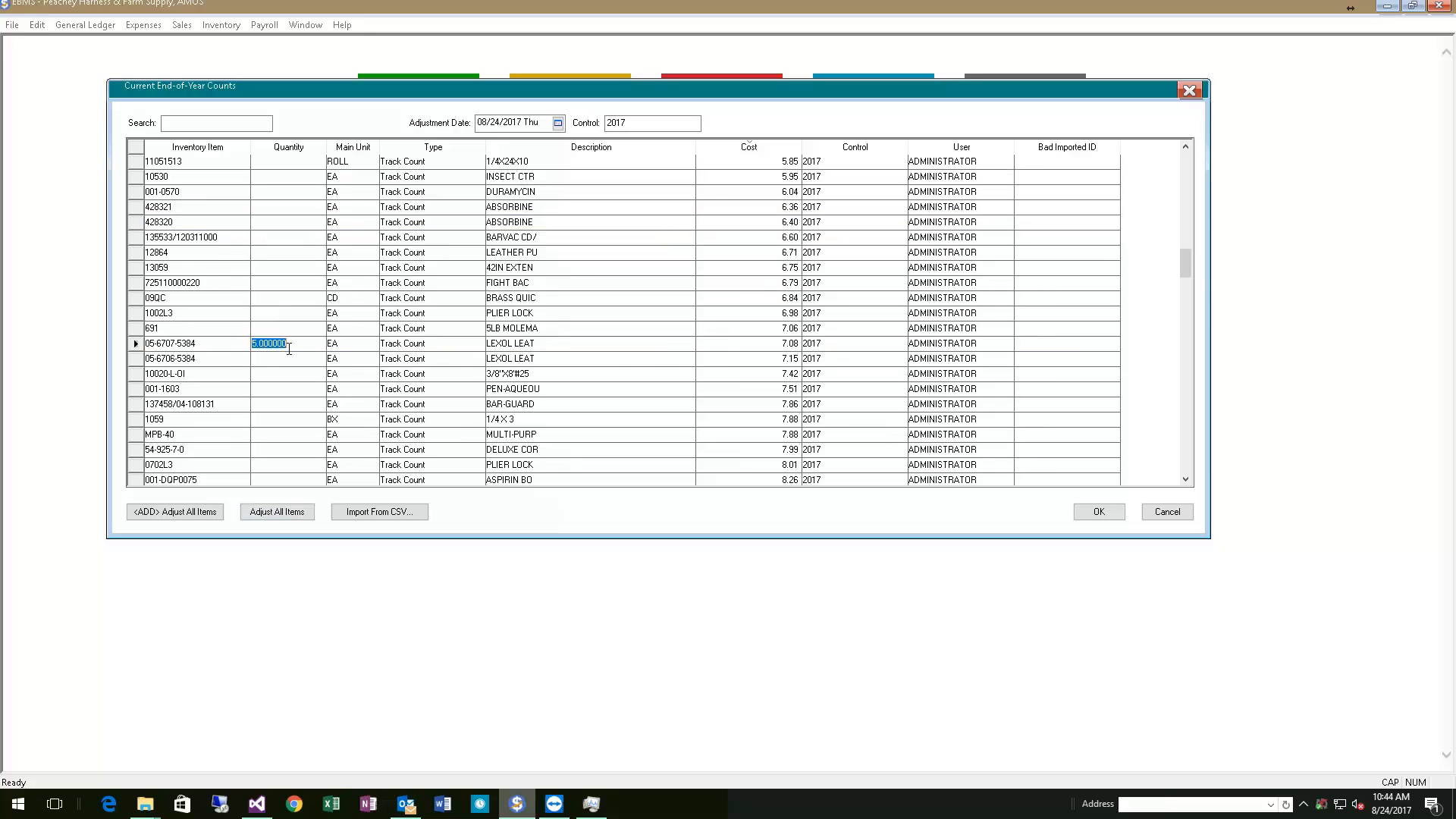
{"action": "left_click", "coordinate": [280, 312]}
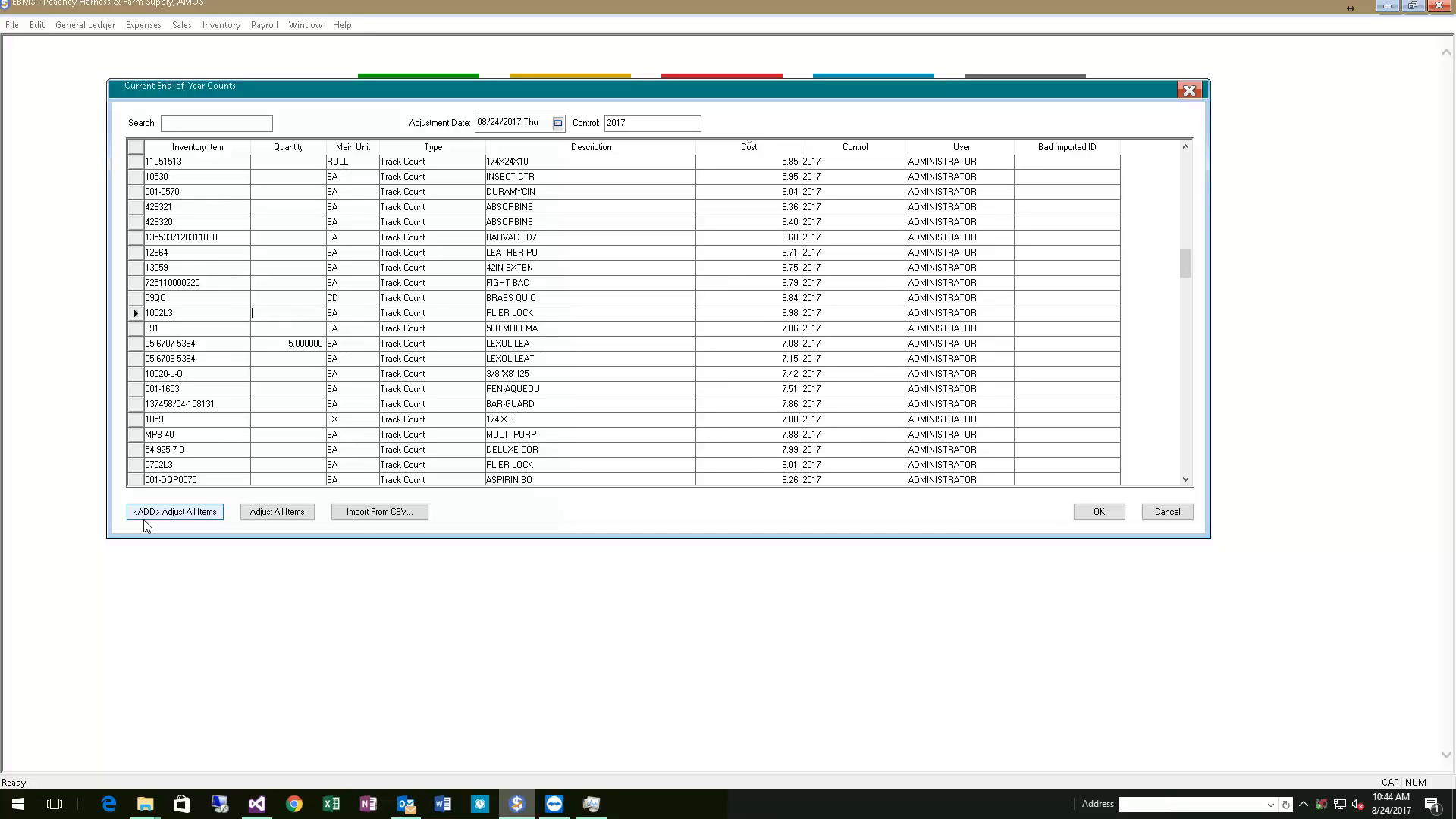
{"action": "left_click", "coordinate": [316, 342]}
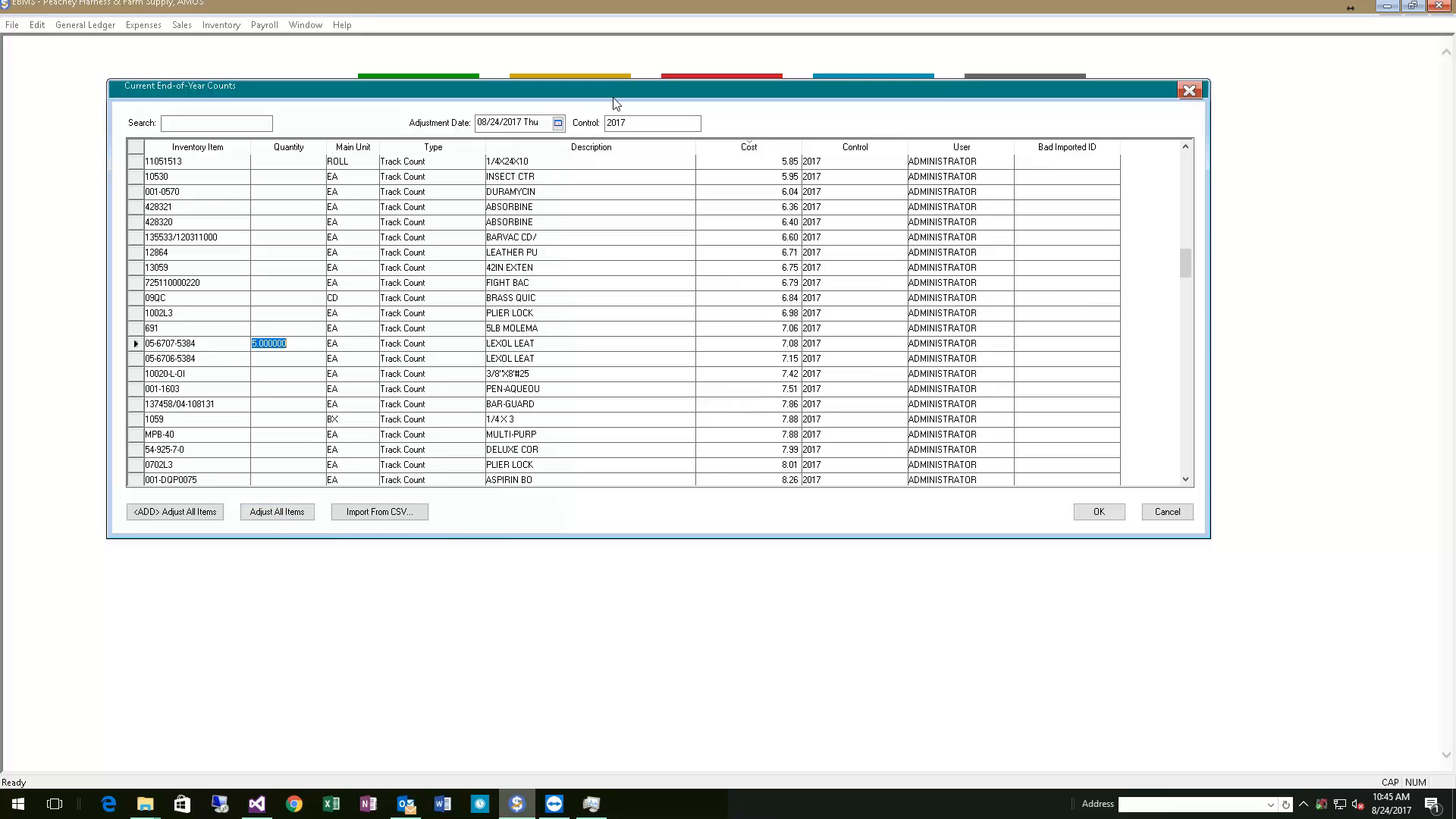
Set the adjustment date to 07/31/2017 and close the end-of-year counts, accepting them.
{"action": "left_click", "coordinate": [559, 124]}
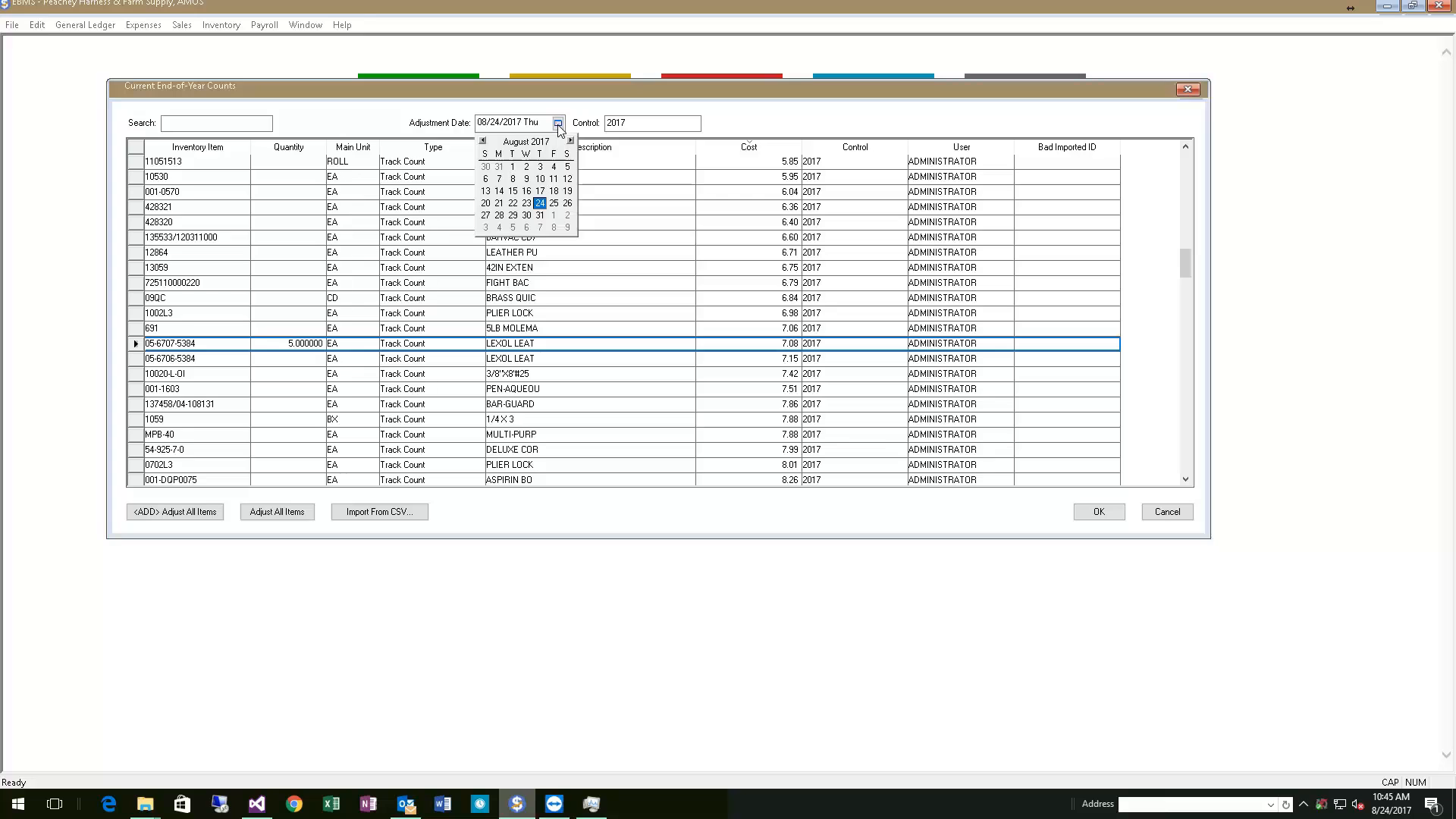
{"action": "left_click", "coordinate": [502, 173]}
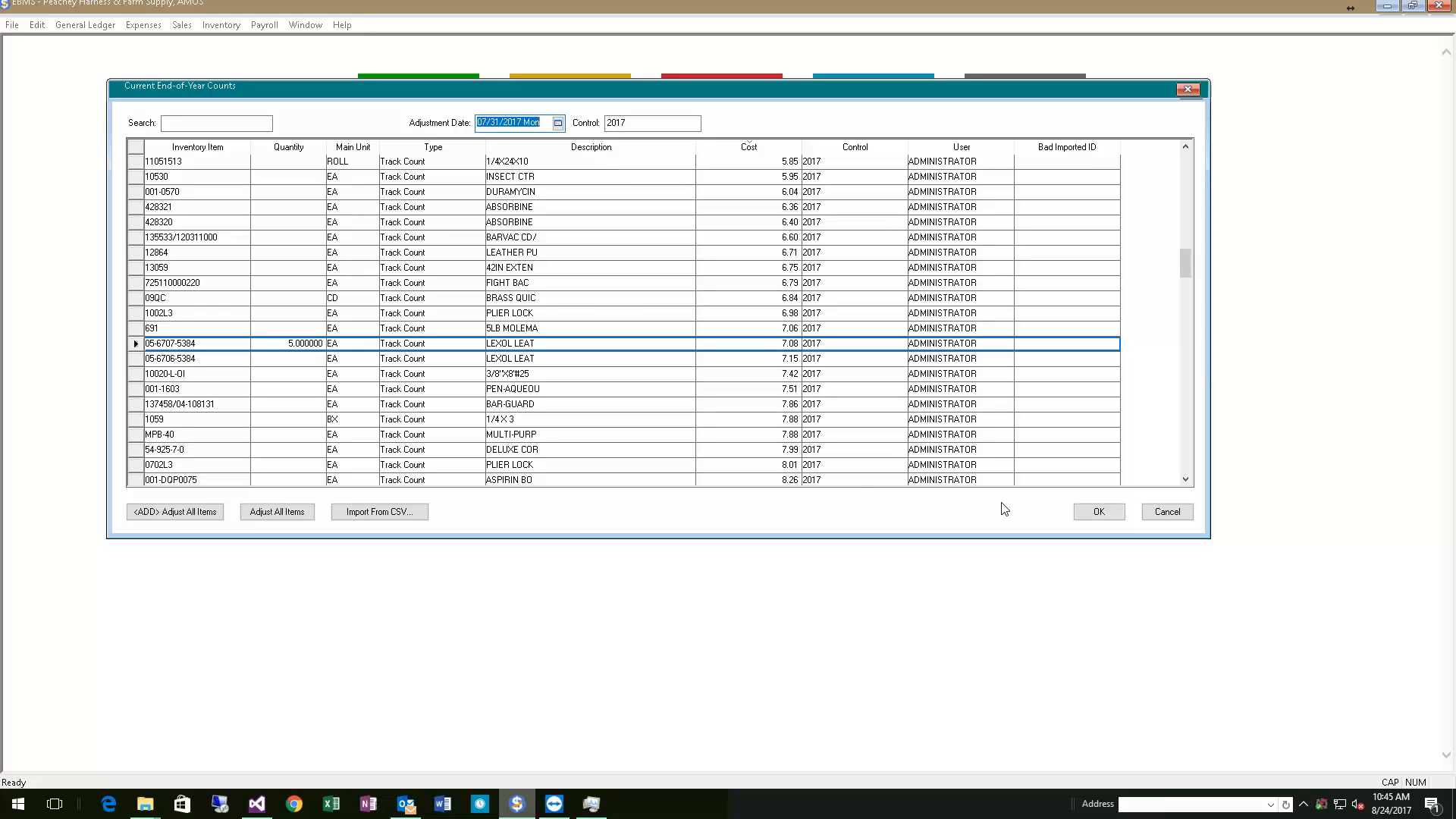
{"action": "left_click_drag", "start_coordinate": [1187, 273], "coordinate": [1186, 330]}
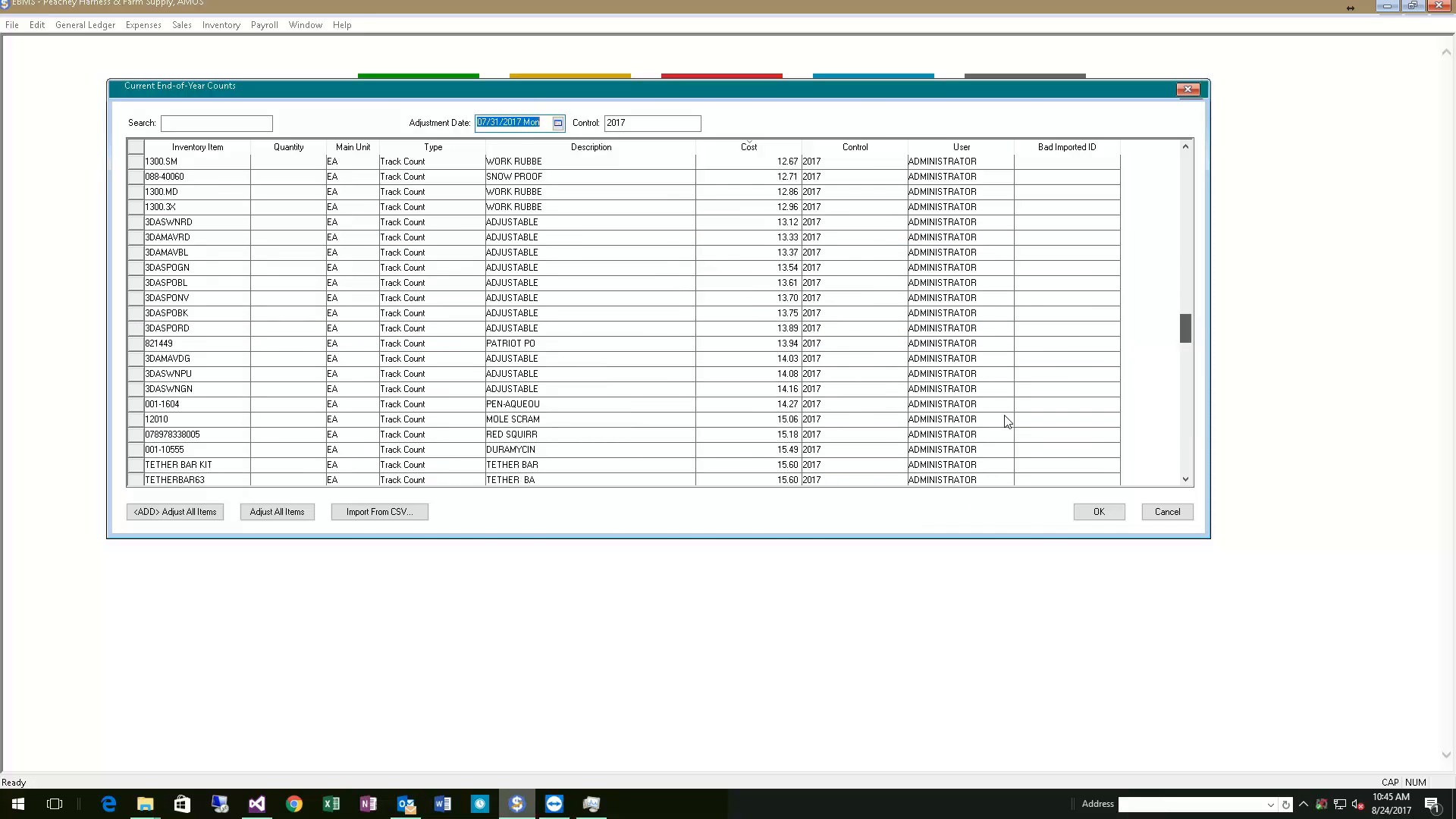
{"action": "left_click", "coordinate": [1092, 513]}
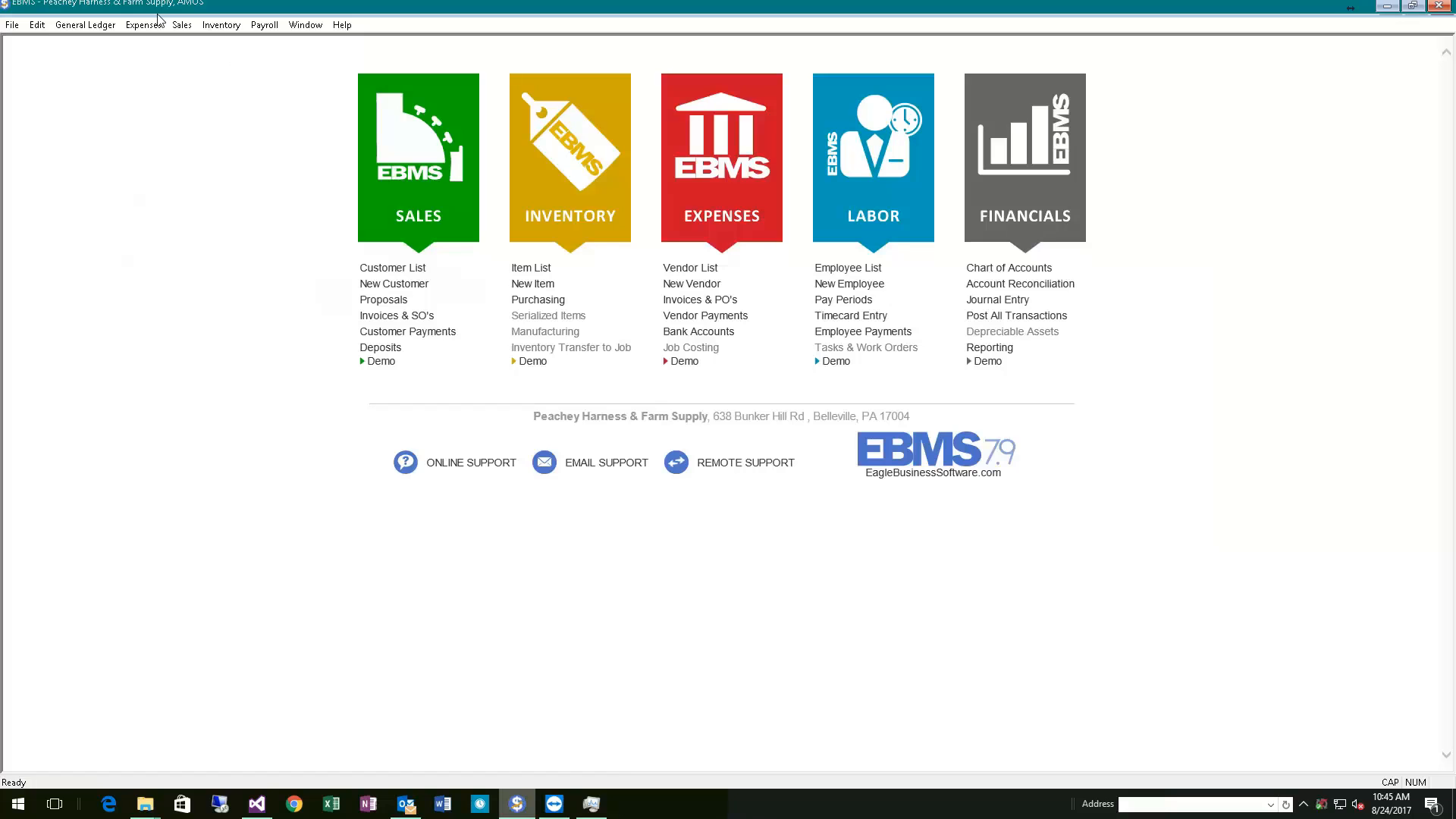
Reopen the inventory end-of-year counts adjustment using the control code 2017.
{"action": "left_click", "coordinate": [221, 25]}
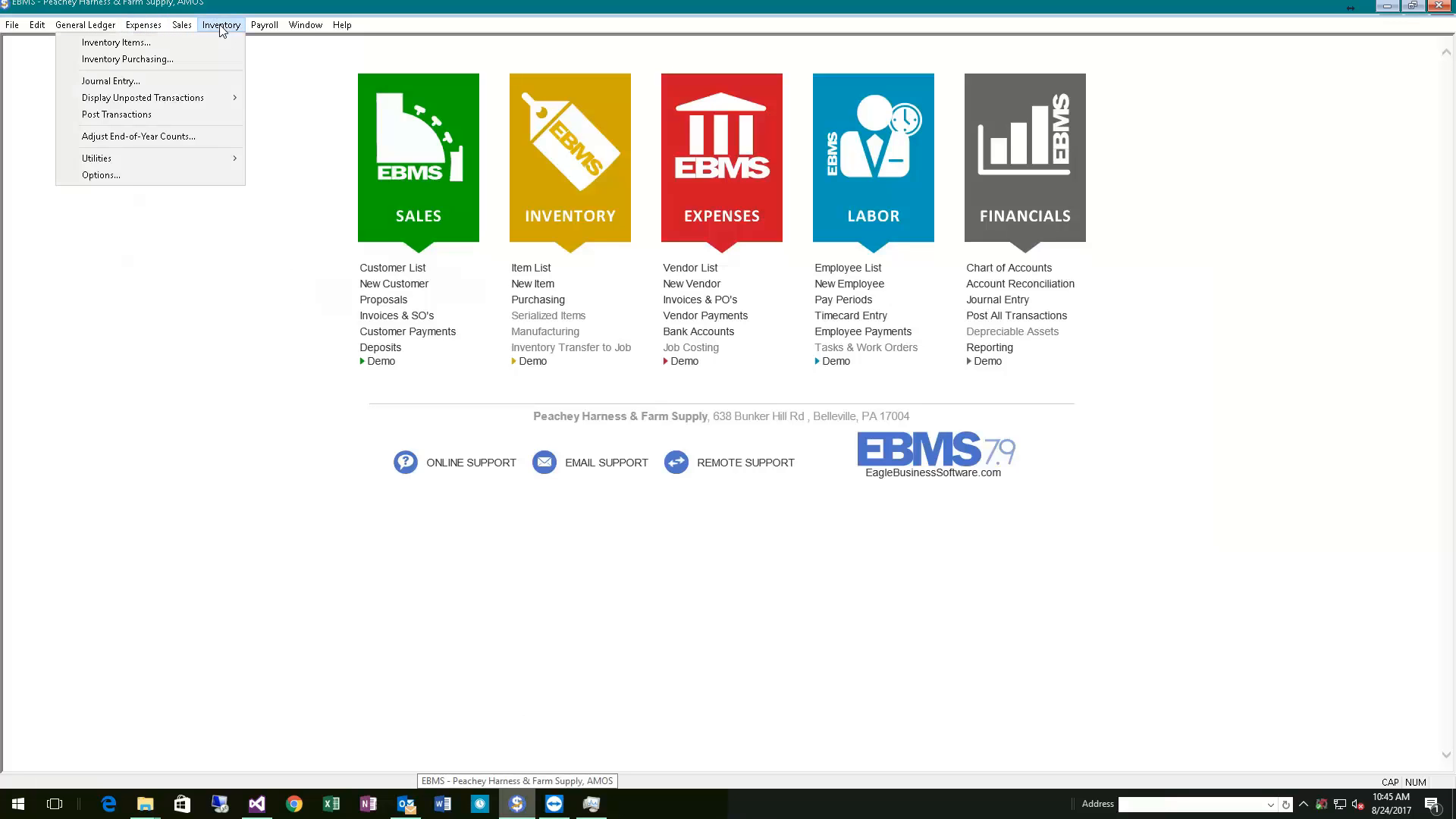
{"action": "left_click", "coordinate": [160, 138]}
{"action": "type", "text": "2017"}
{"action": "key", "text": "Tab"}
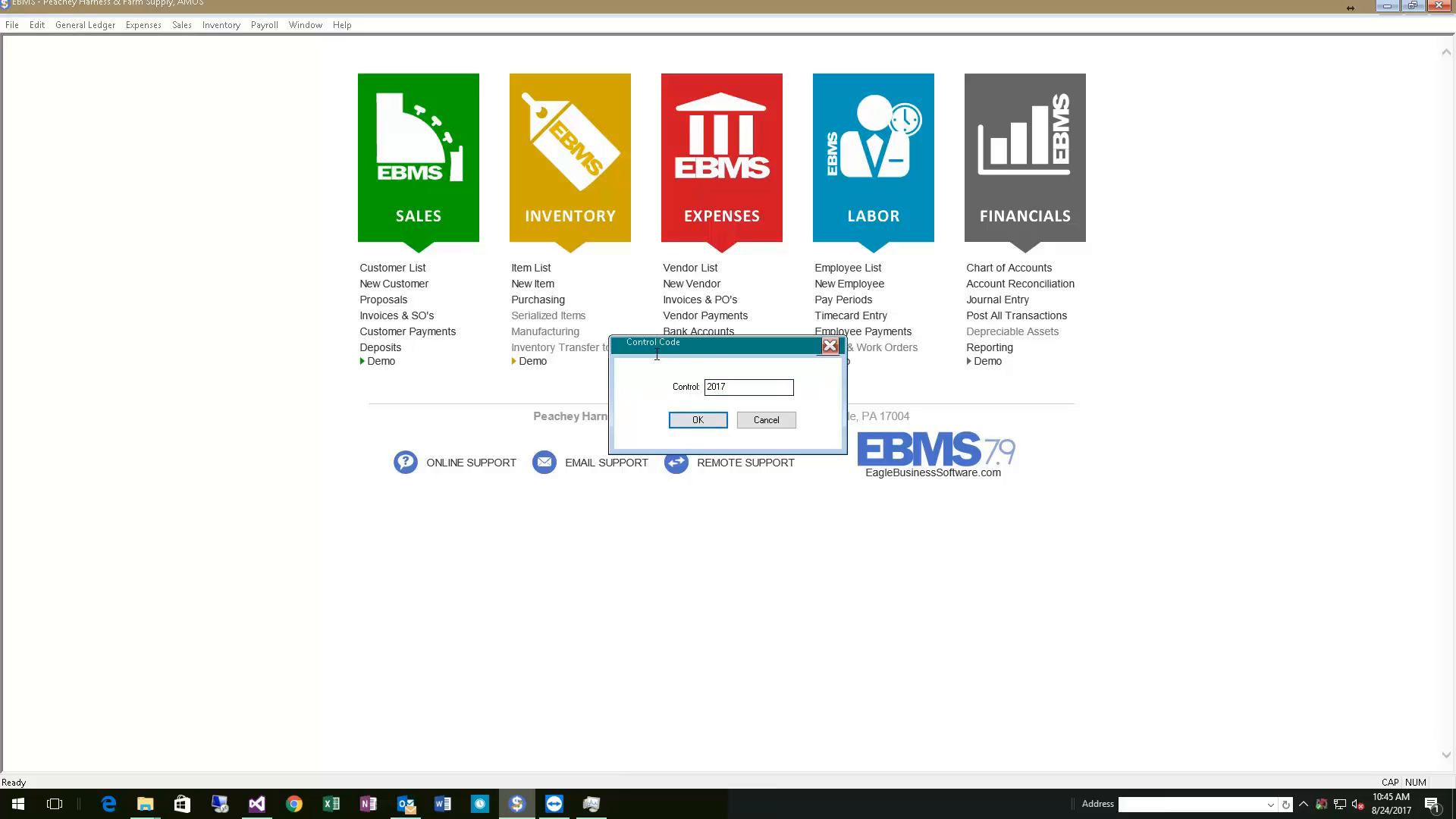
{"action": "left_click", "coordinate": [697, 420]}
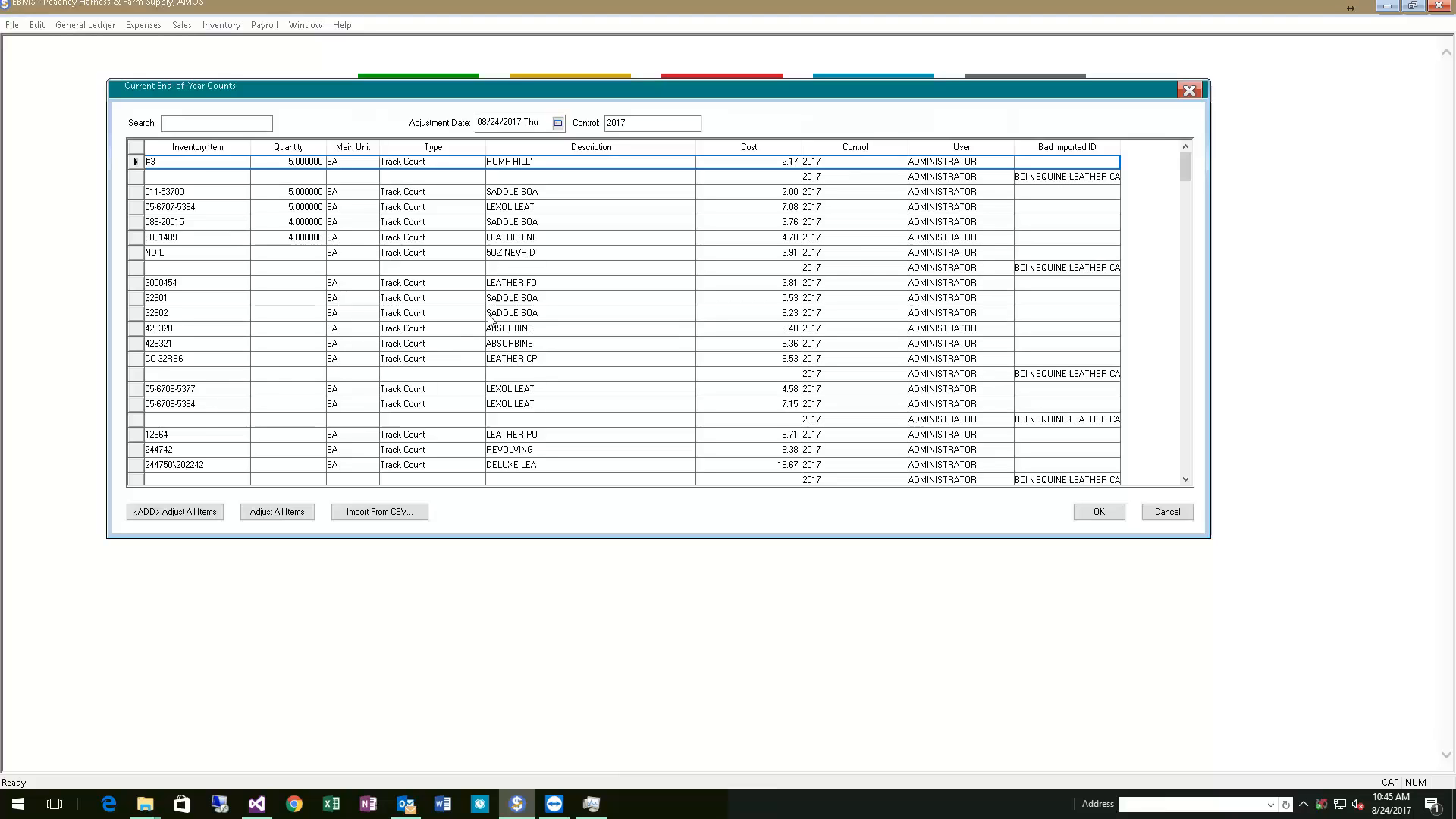
Set the adjustment date to 07/31/2017 and run the inventory count adjustment for all items, ignoring incoming chat messages.
{"action": "left_click", "coordinate": [292, 509]}
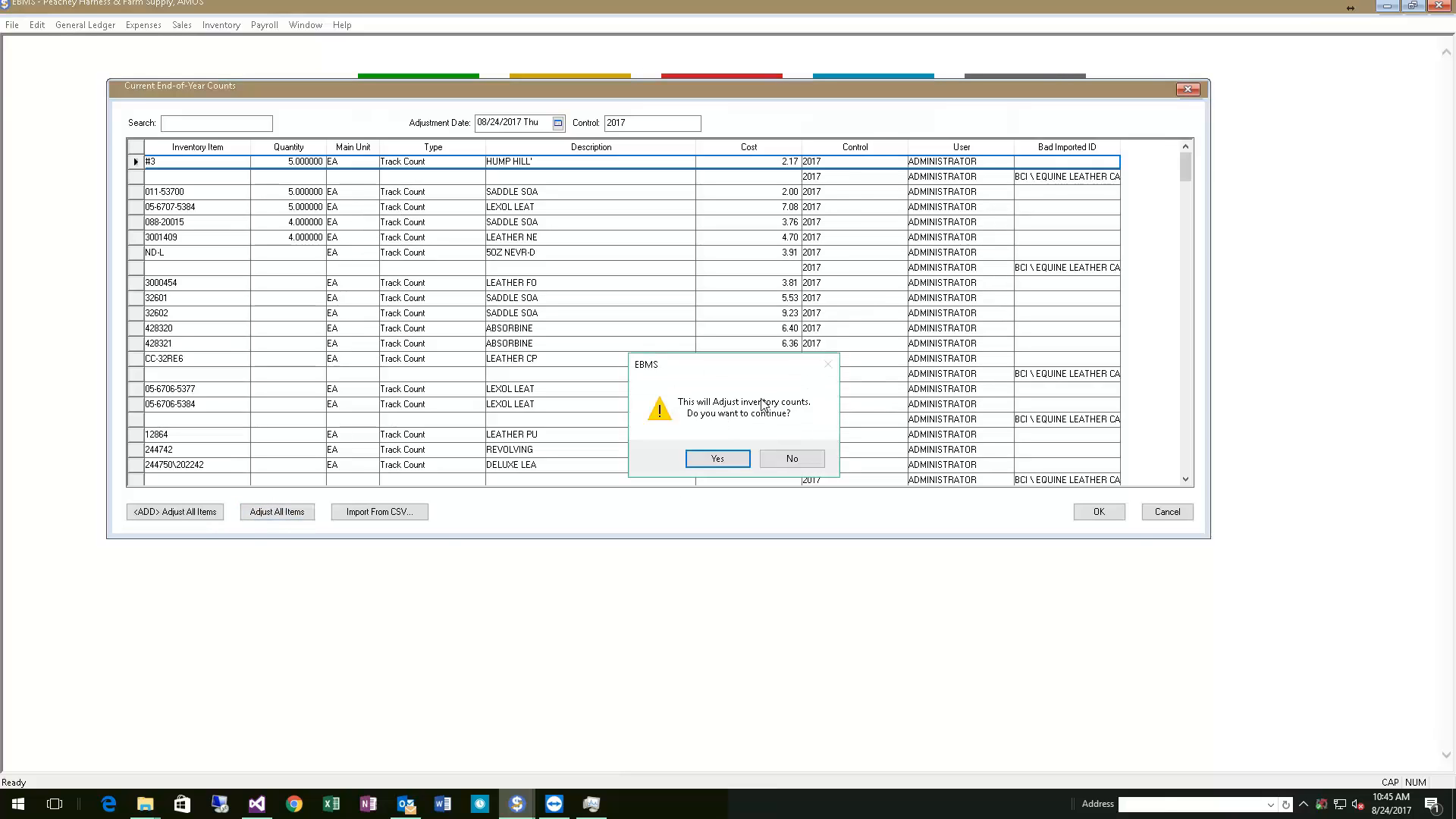
{"action": "left_click", "coordinate": [790, 459]}
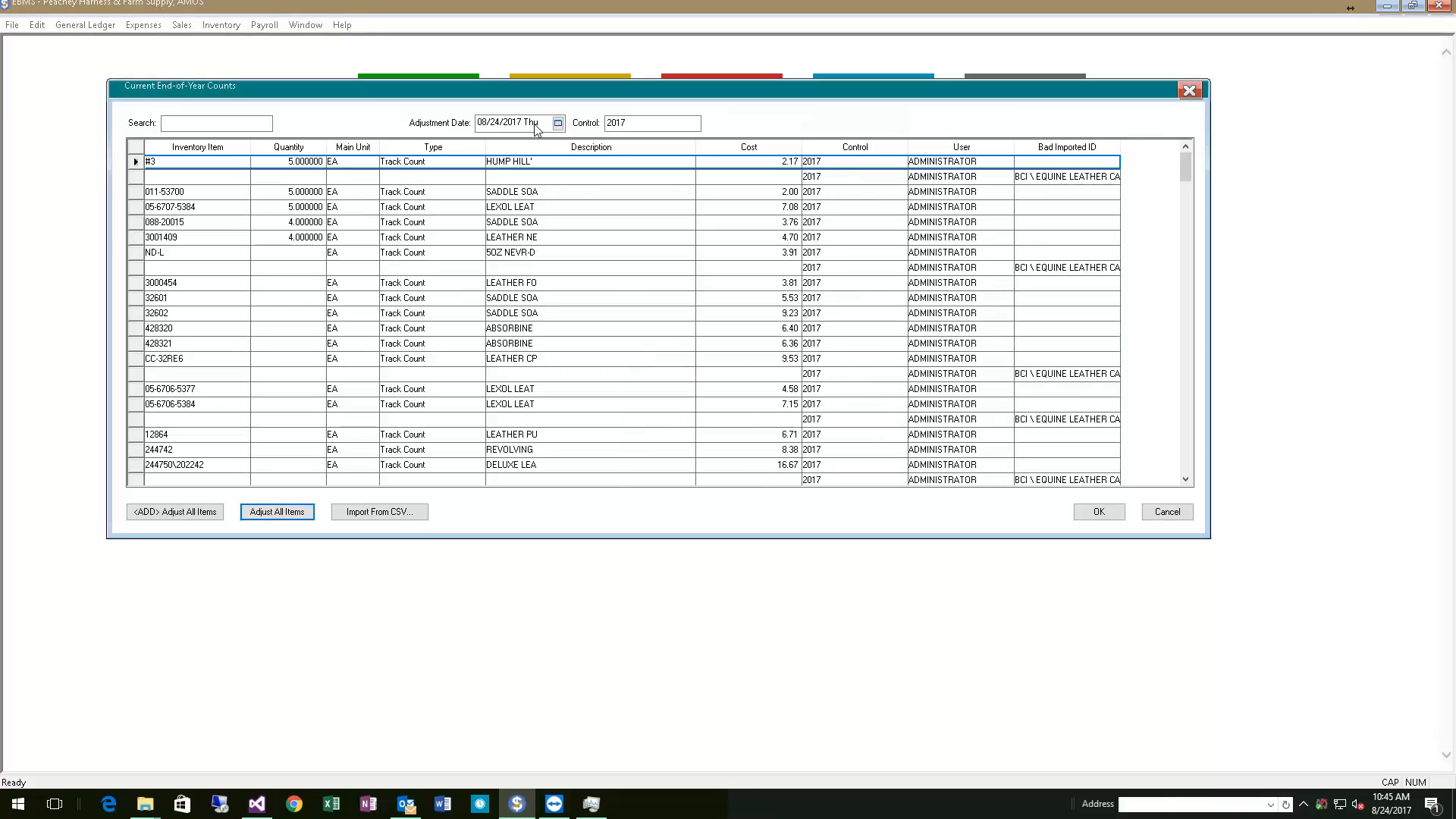
{"action": "left_click", "coordinate": [558, 123]}
{"action": "left_click", "coordinate": [499, 166]}
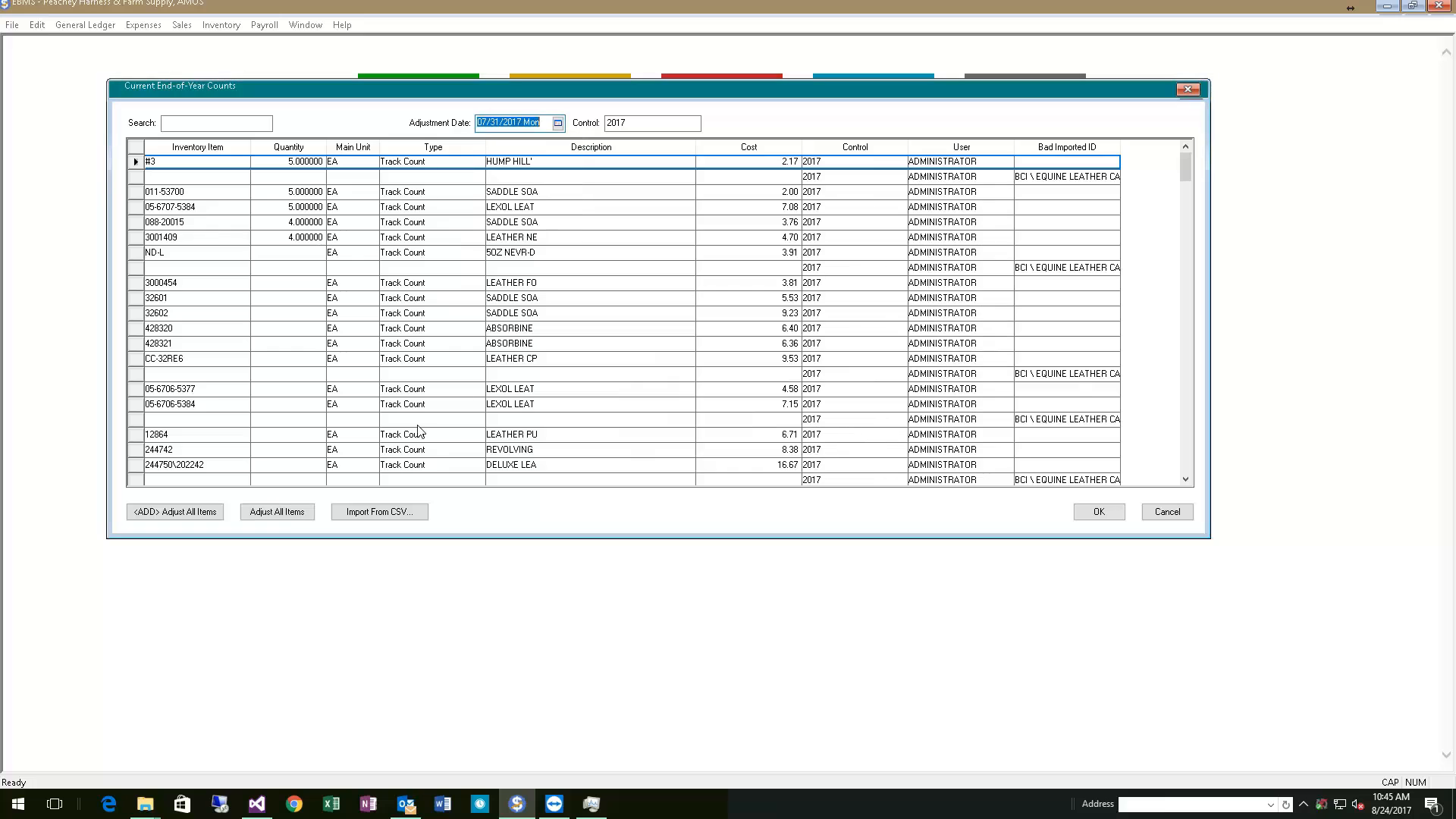
{"action": "left_click", "coordinate": [285, 512]}
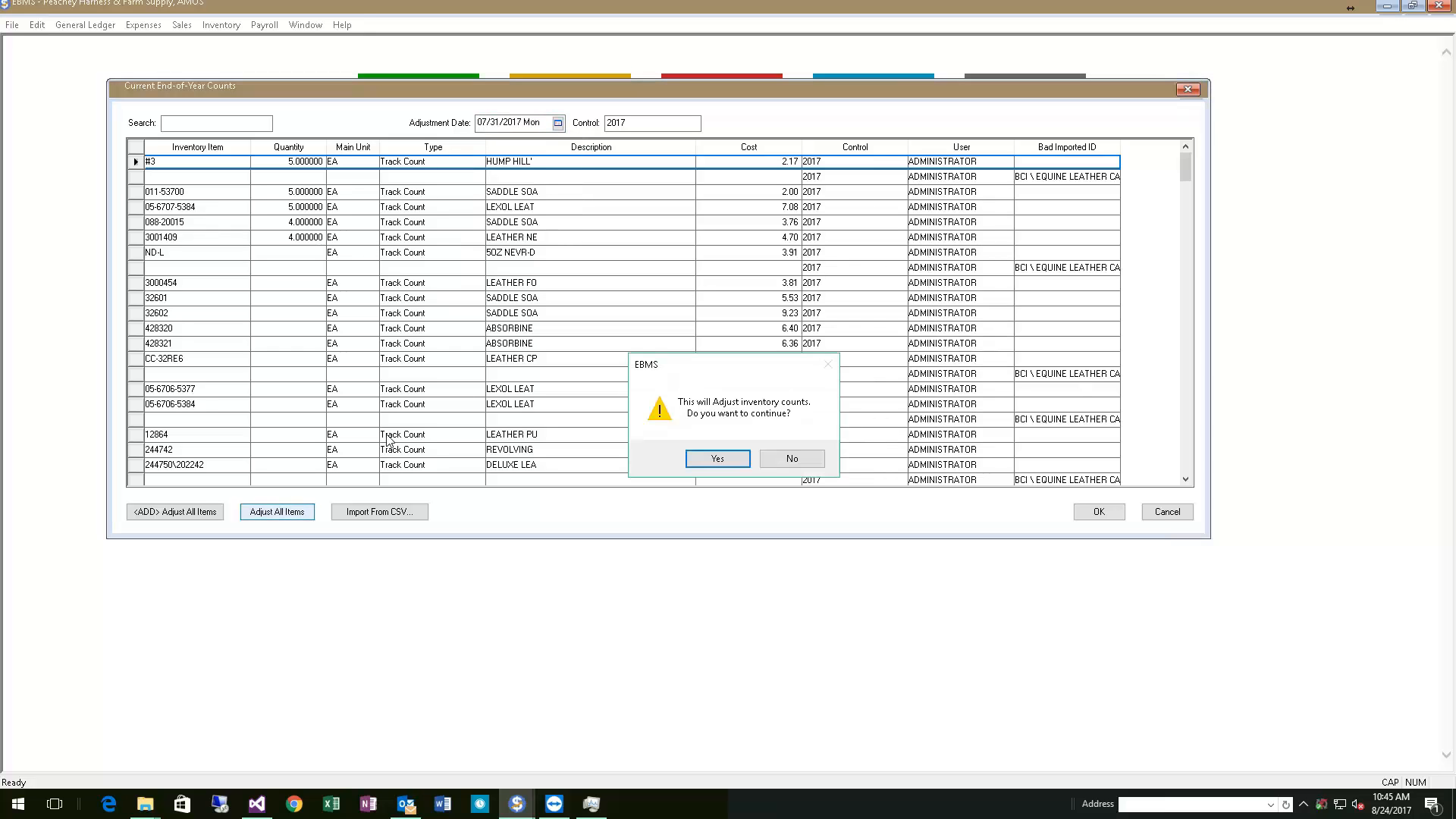
{"action": "left_click", "coordinate": [701, 459]}
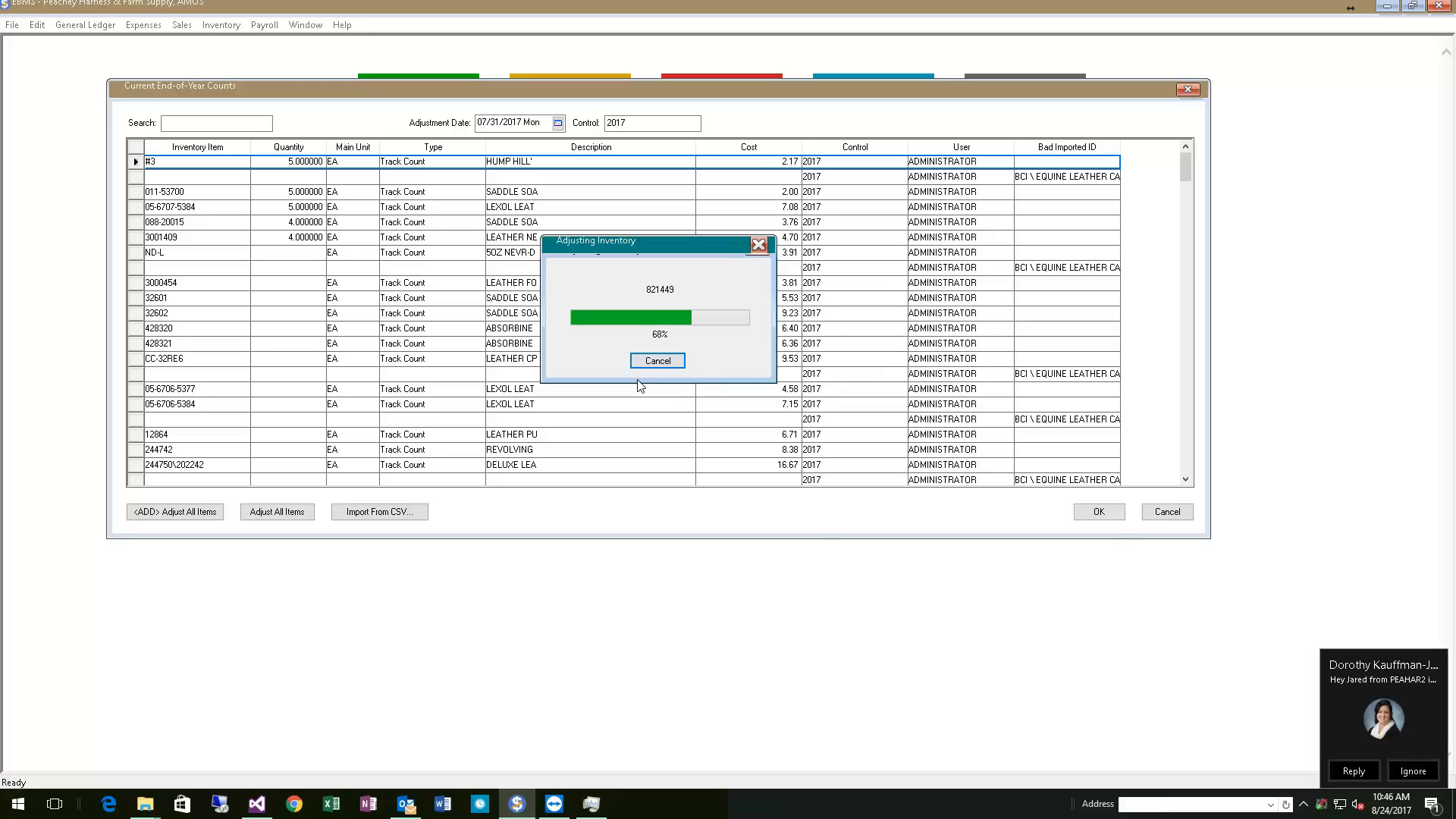
{"action": "left_click", "coordinate": [1408, 763]}
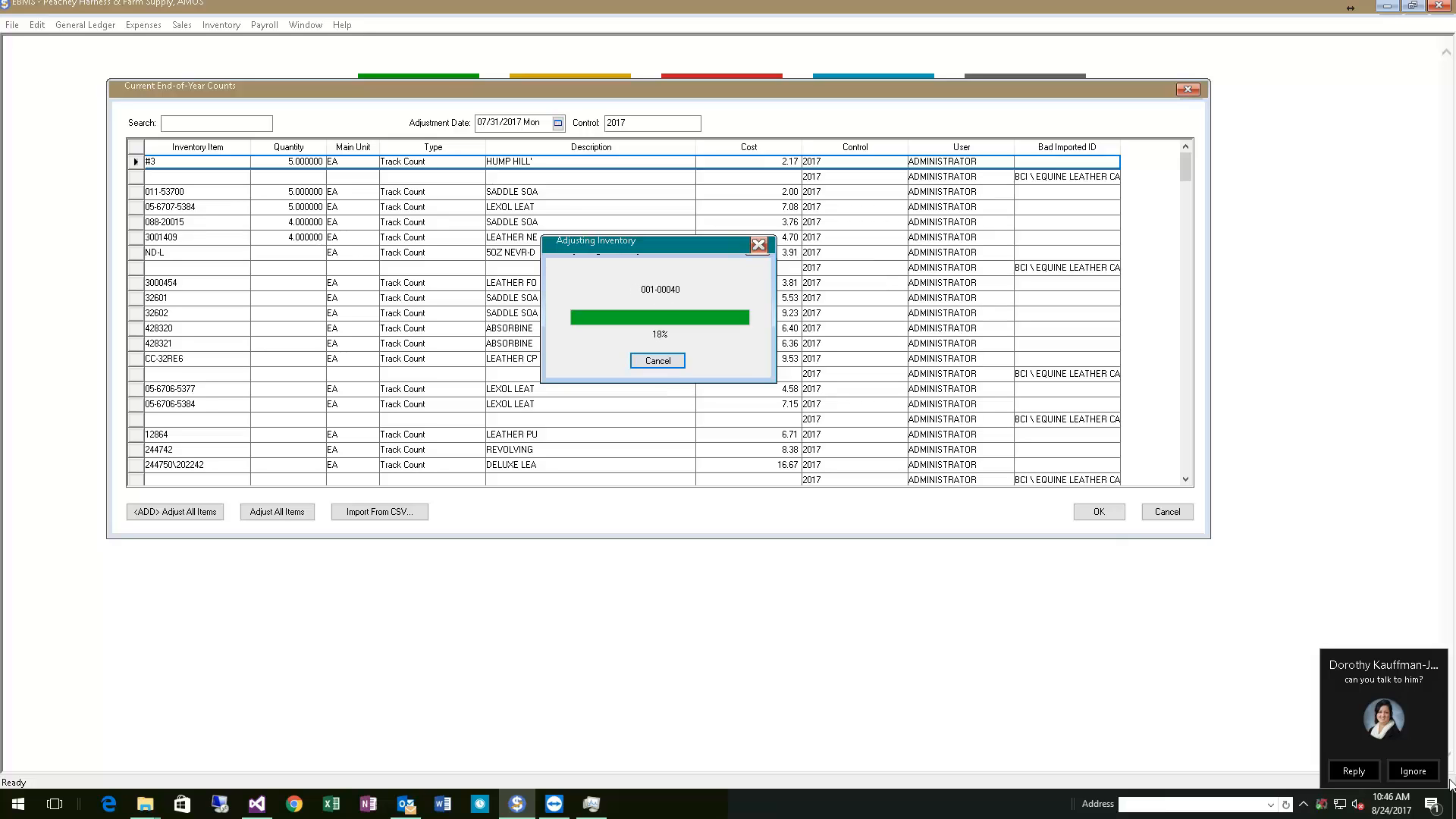
{"action": "left_click", "coordinate": [1412, 771]}
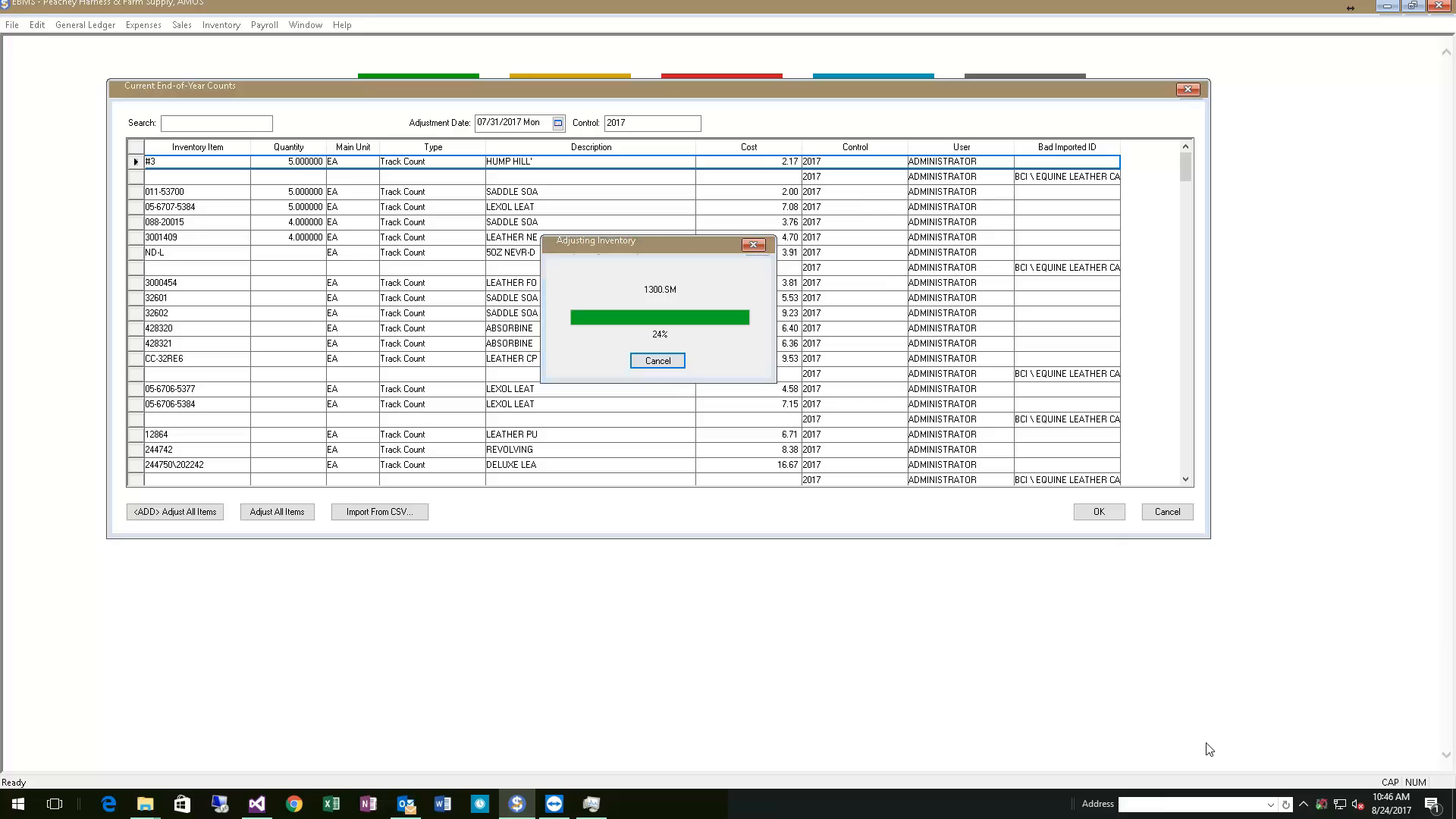